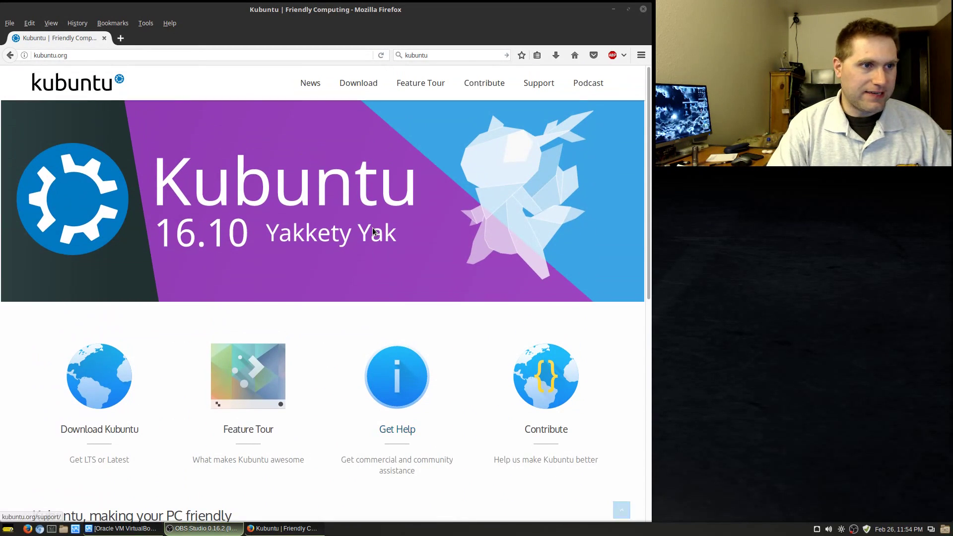
# - Go to the Kubuntu download page and follow the Kubuntu 16.10 release notes link
pyautogui.click(367, 83)
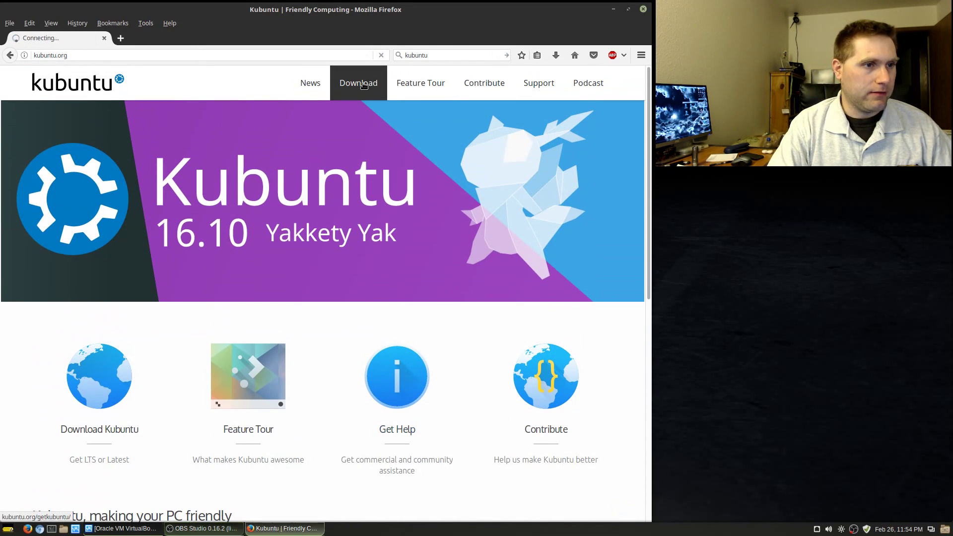
pyautogui.scroll(-3, 370, 244)
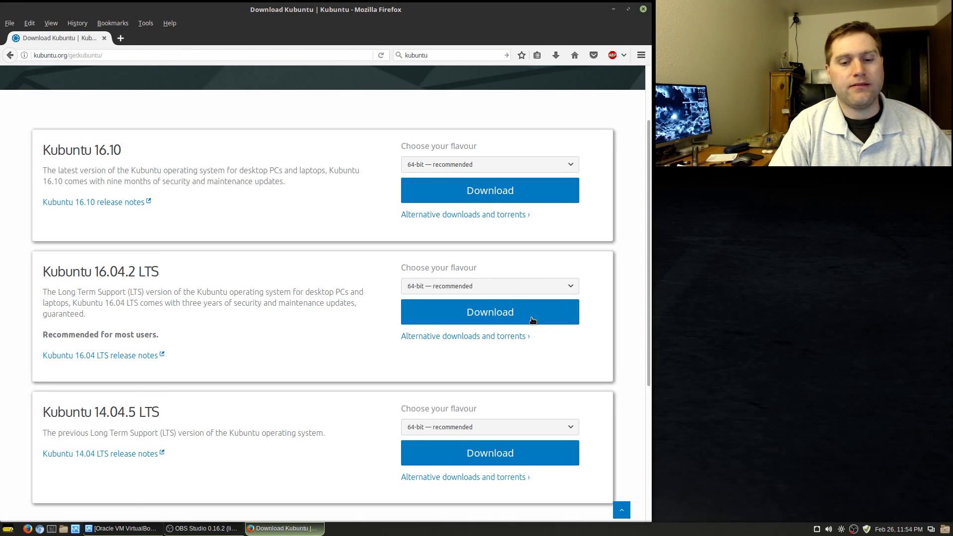
pyautogui.click(74, 202)
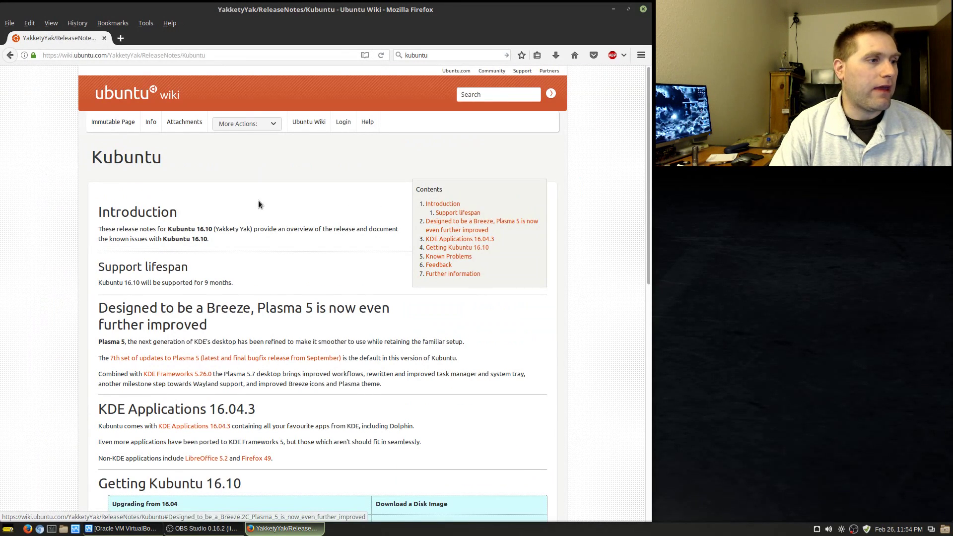
# - Read through the 16.10 release notes on the Ubuntu wiki, then return to the download page
pyautogui.scroll(-2, 288, 283)
pyautogui.scroll(-8, 298, 298)
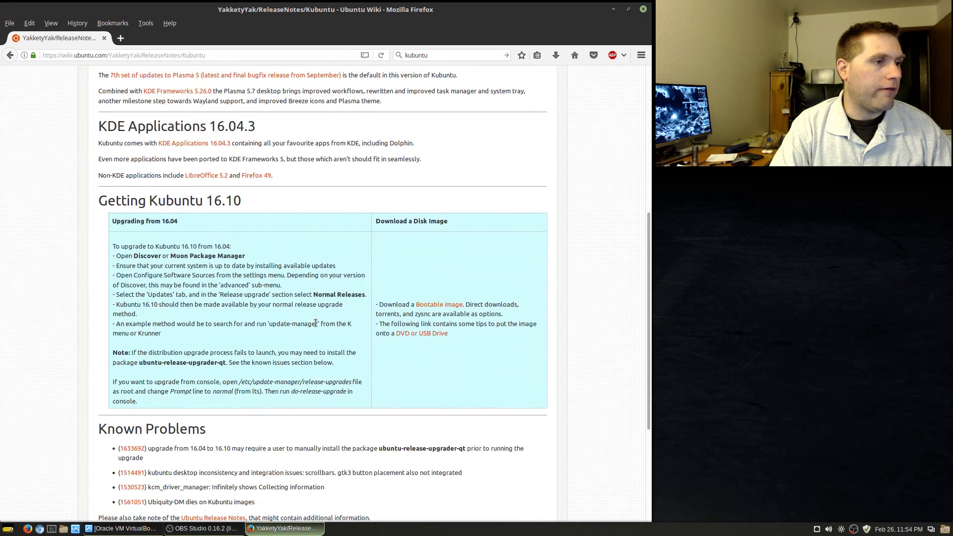
pyautogui.scroll(-4, 296, 287)
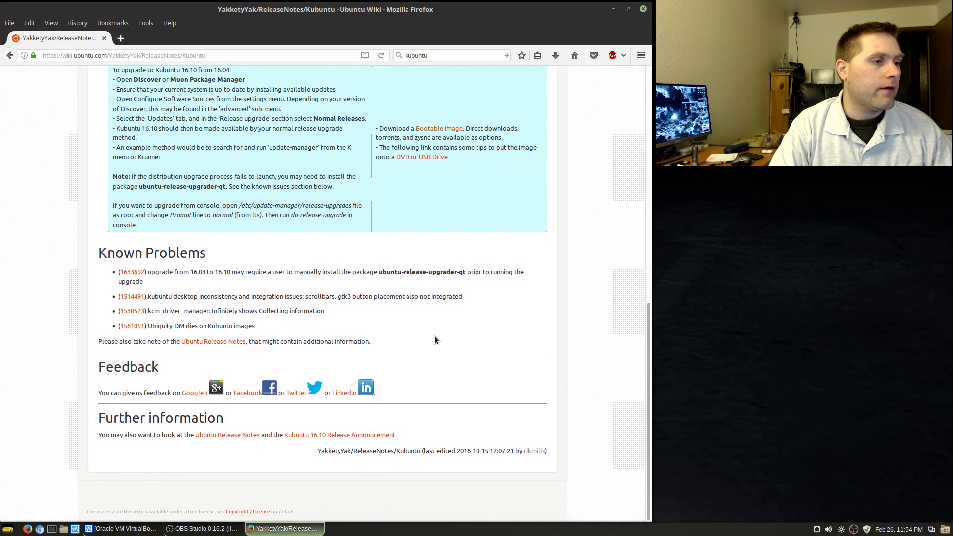
pyautogui.scroll(3, 286, 315)
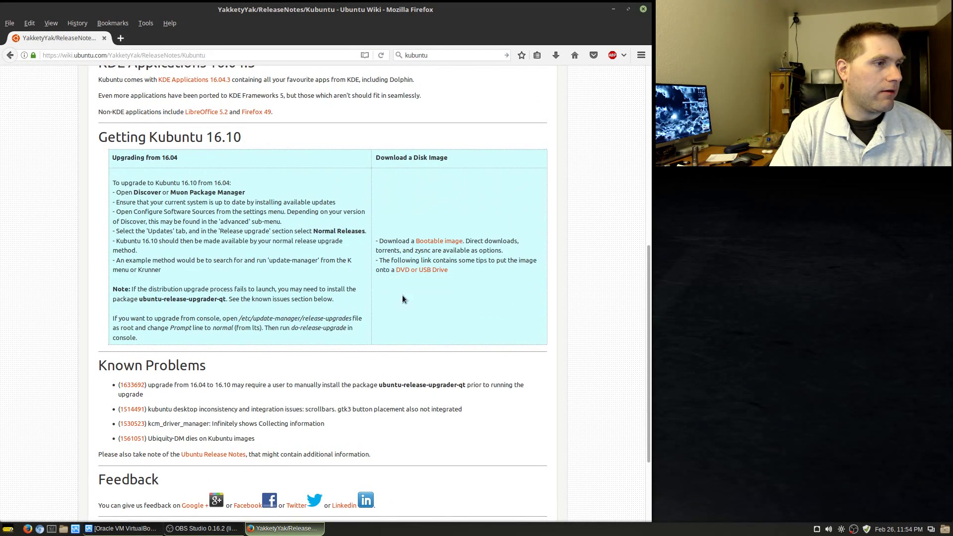
pyautogui.scroll(5, 429, 332)
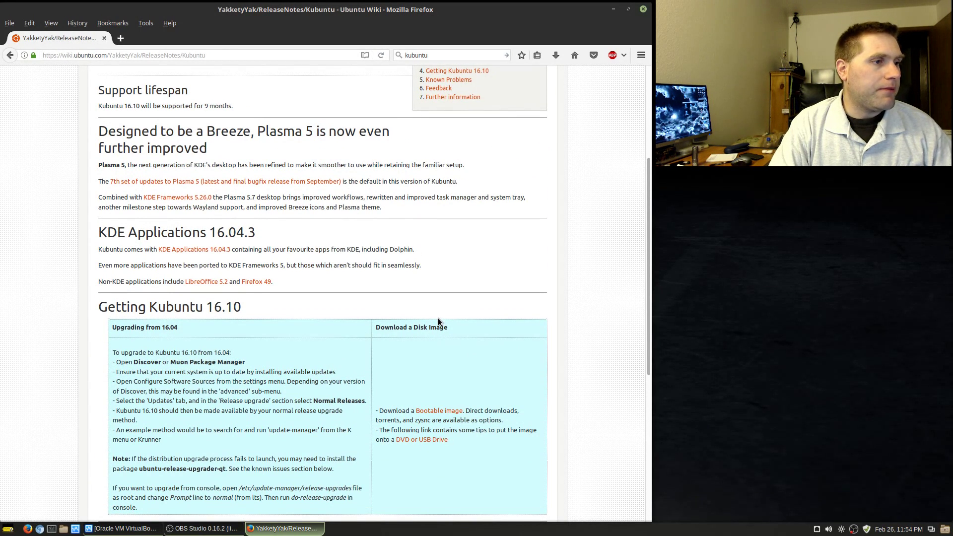
pyautogui.scroll(1, 438, 306)
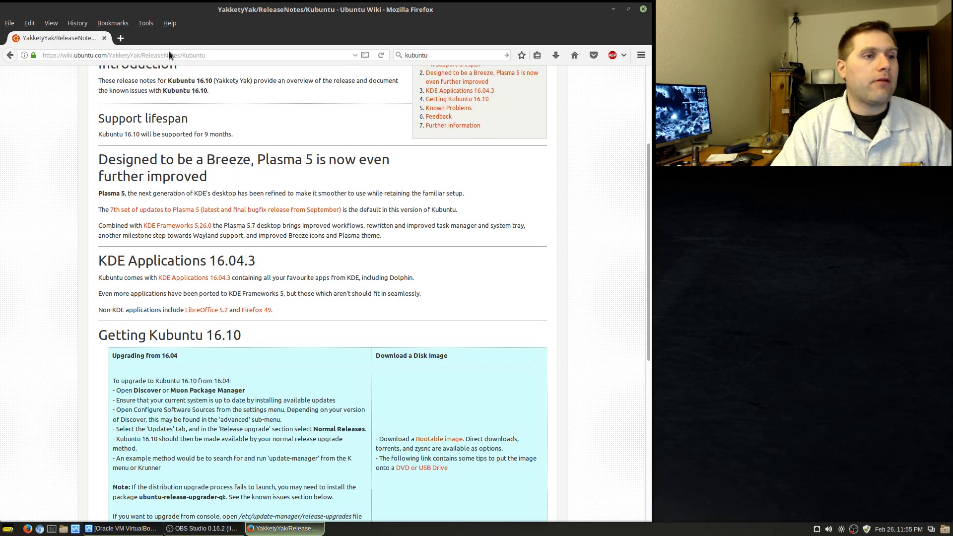
pyautogui.scroll(5, 256, 226)
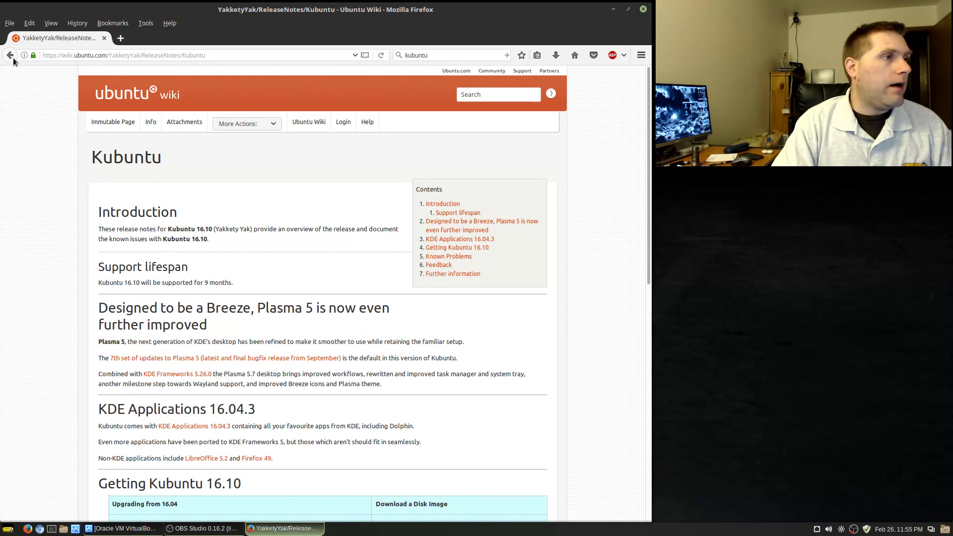
pyautogui.click(10, 55)
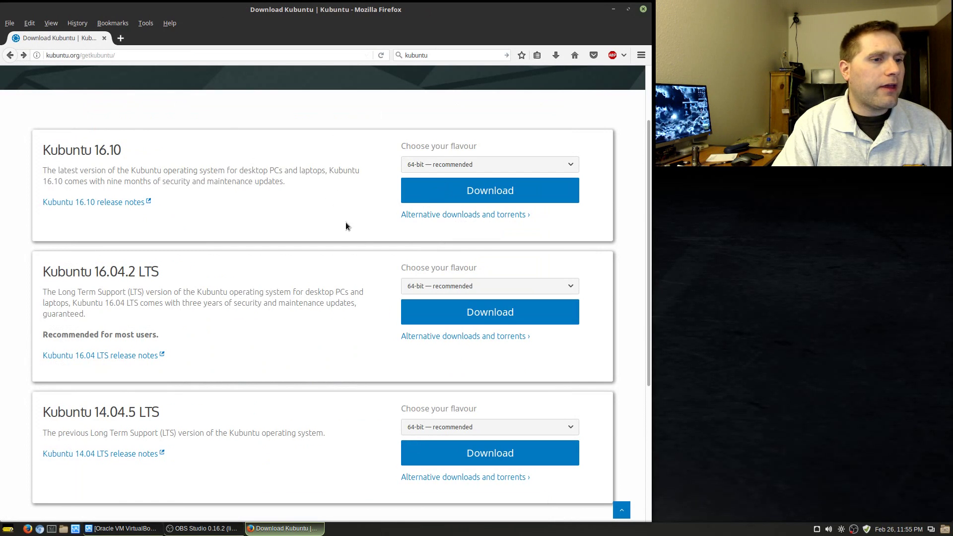
# - Review the 16.04.2 LTS alternative downloads and checksums page, then return to Download Kubuntu
pyautogui.scroll(-4, 304, 338)
pyautogui.scroll(5, 284, 358)
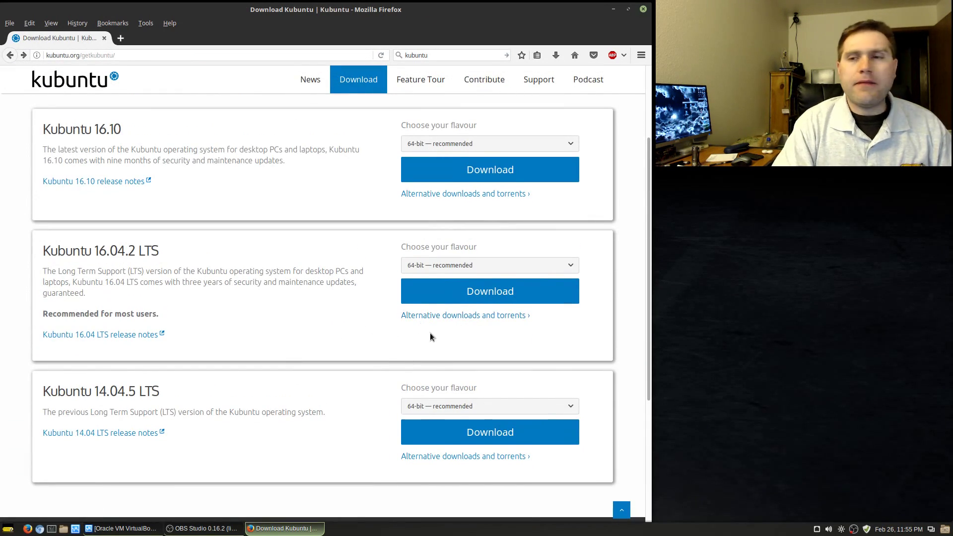
pyautogui.click(500, 316)
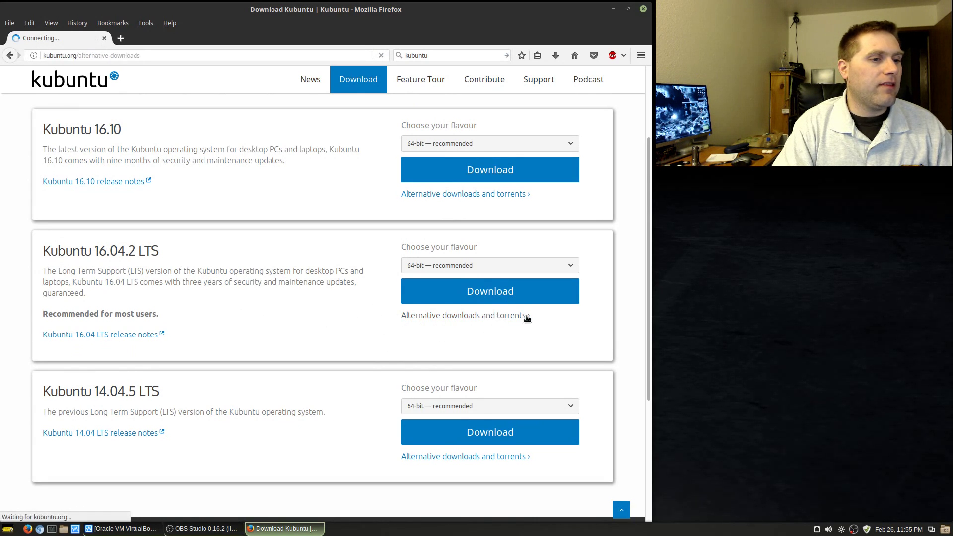
pyautogui.scroll(-7, 479, 318)
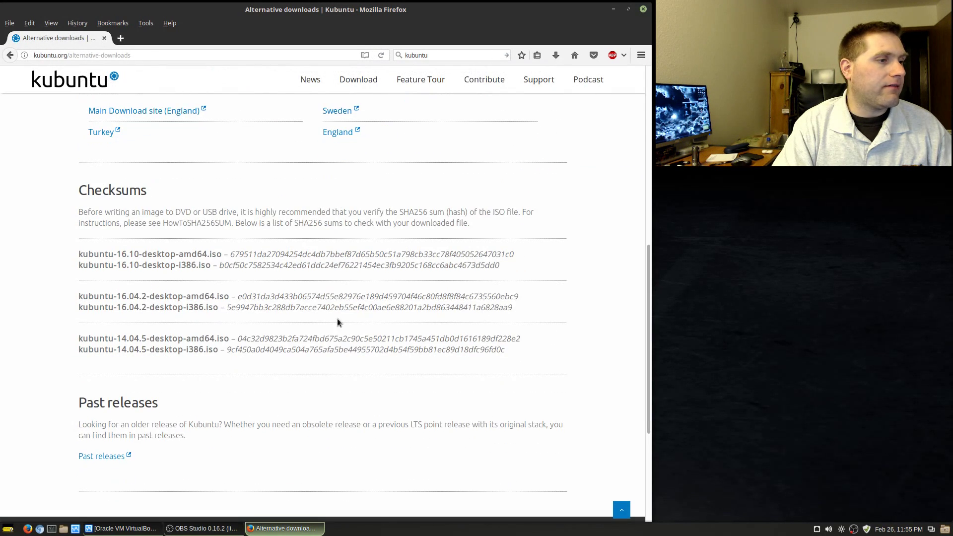
pyautogui.scroll(7, 210, 323)
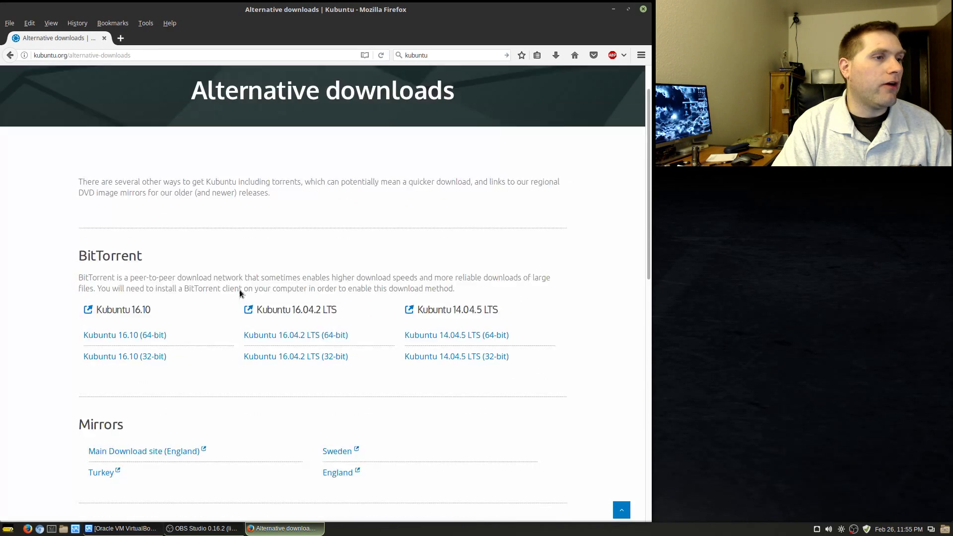
pyautogui.scroll(-4, 451, 382)
pyautogui.scroll(-3, 450, 390)
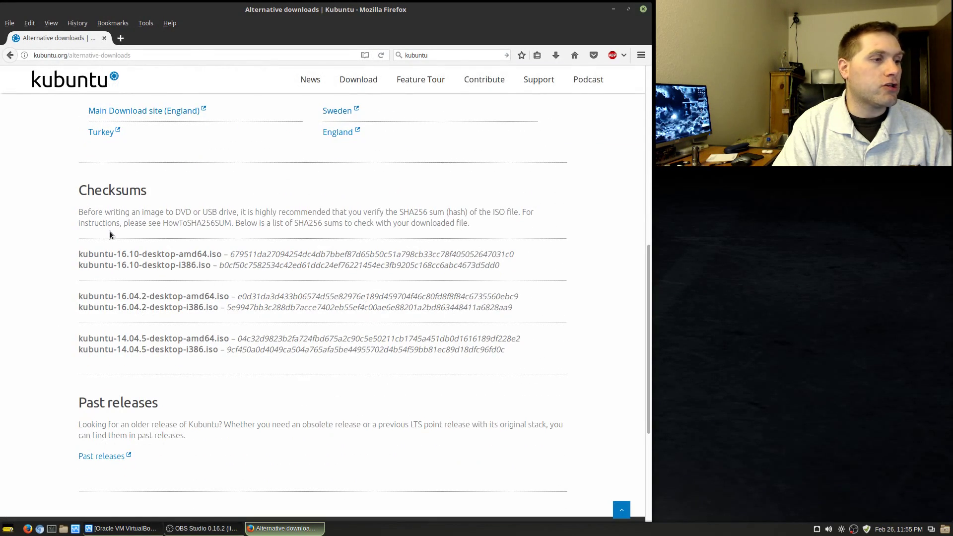
pyautogui.click(10, 55)
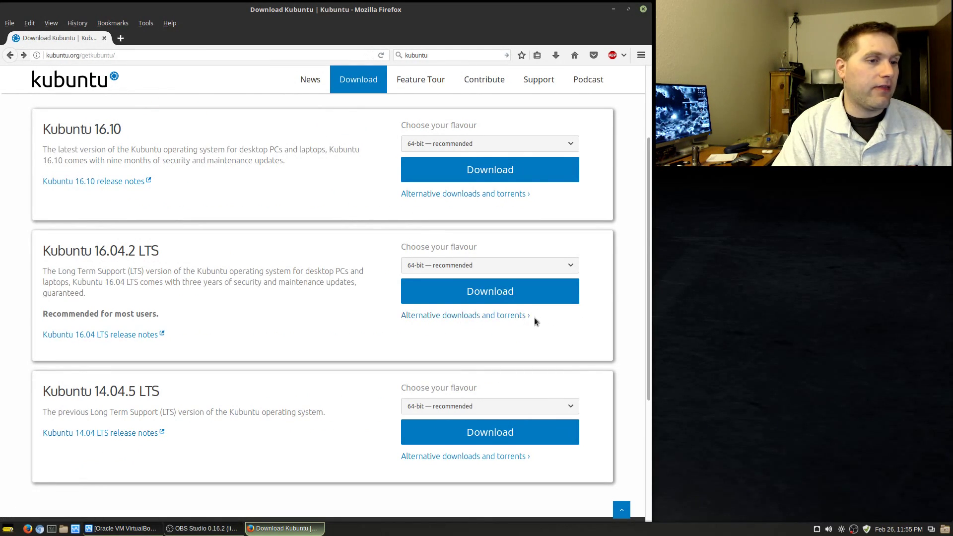
pyautogui.scroll(-4, 228, 279)
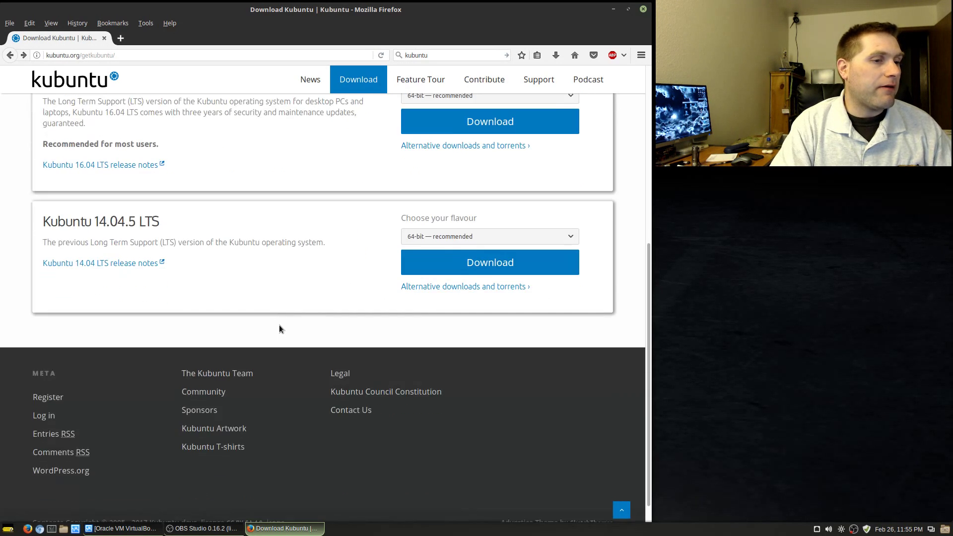
pyautogui.scroll(5, 279, 325)
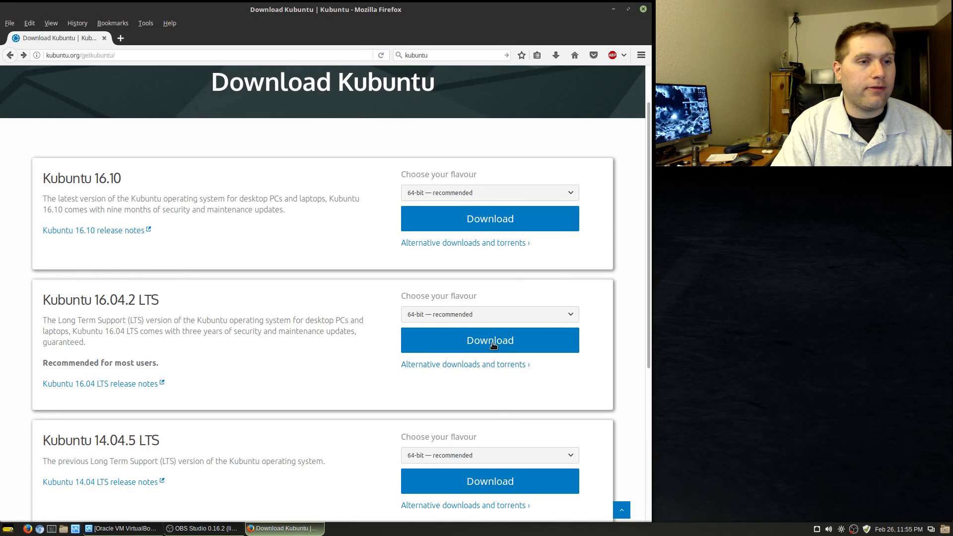
pyautogui.click(613, 9)
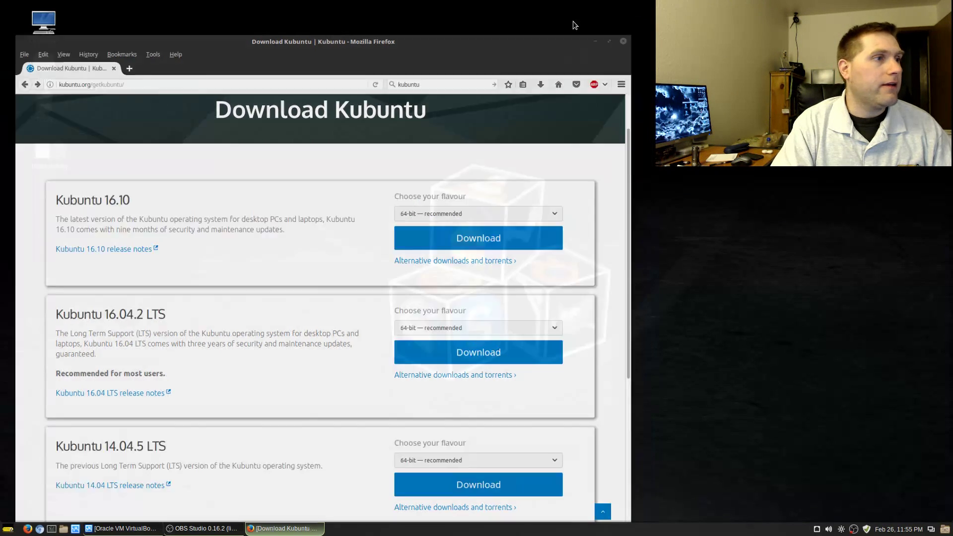
pyautogui.click(41, 70)
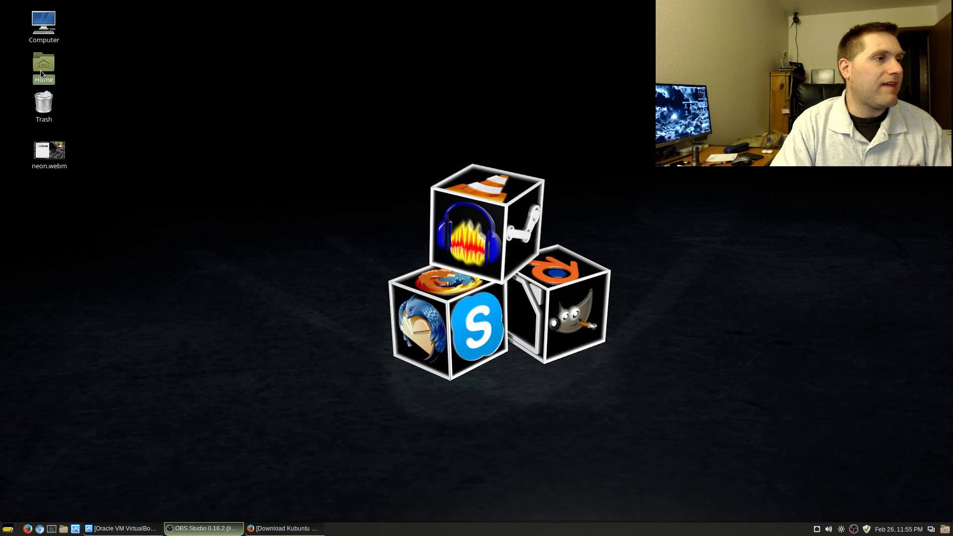
pyautogui.doubleClick(40, 70)
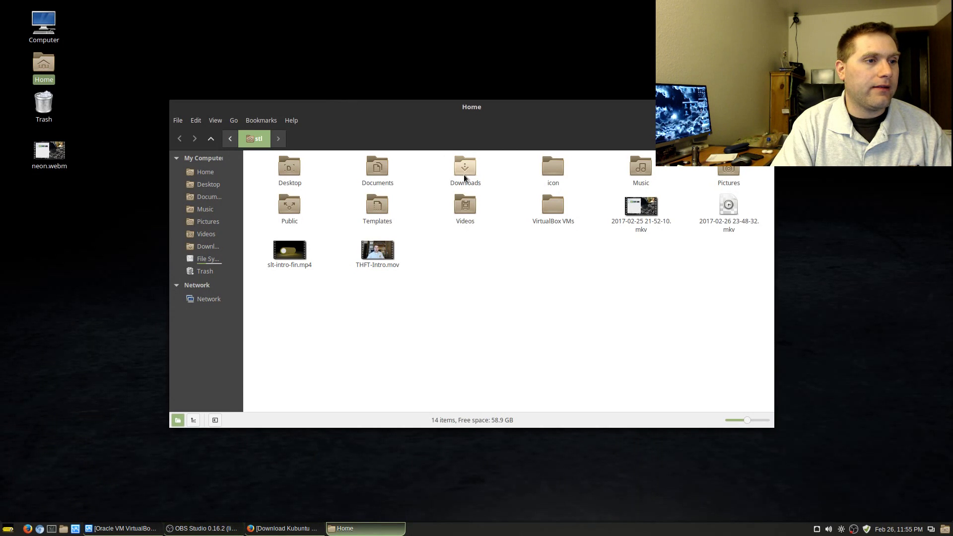
pyautogui.doubleClick(388, 172)
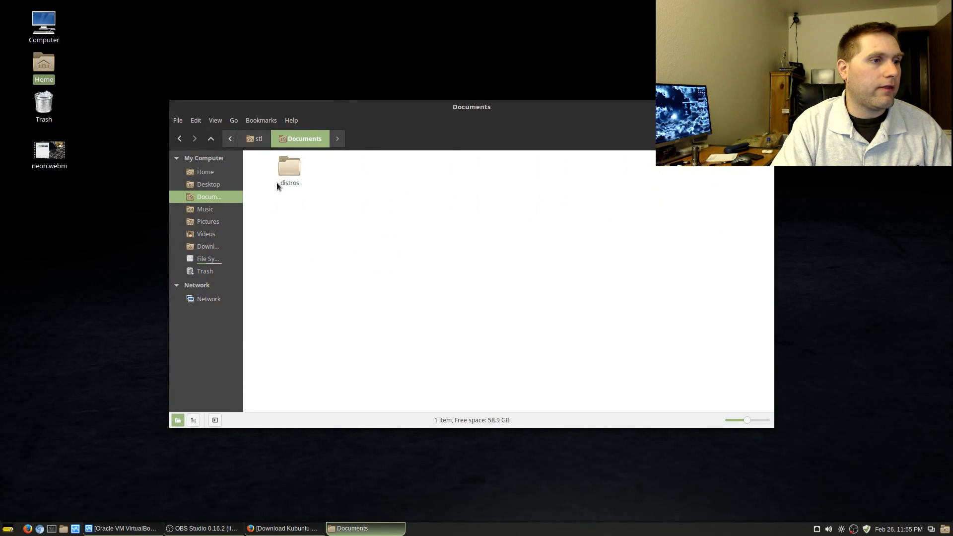
pyautogui.click(296, 170)
pyautogui.doubleClick(296, 170)
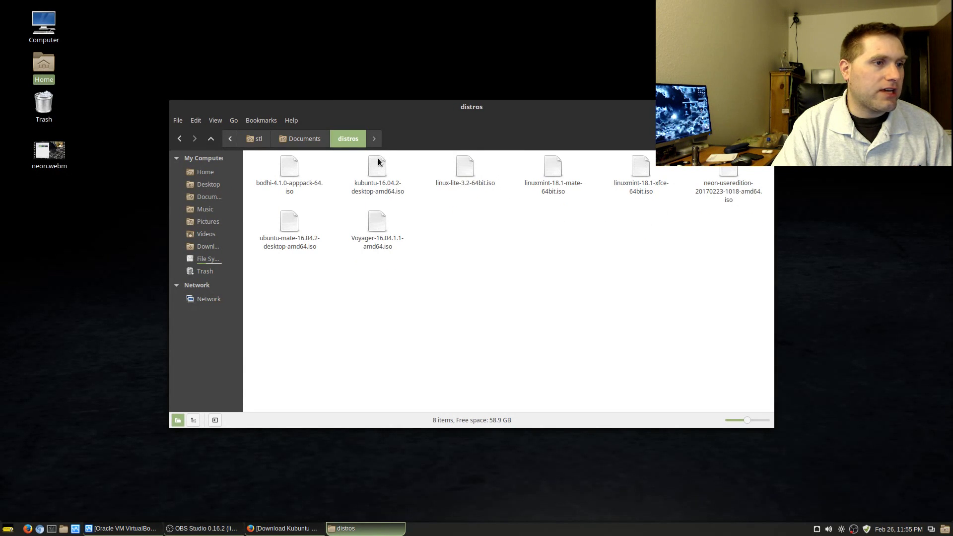
pyautogui.click(386, 180)
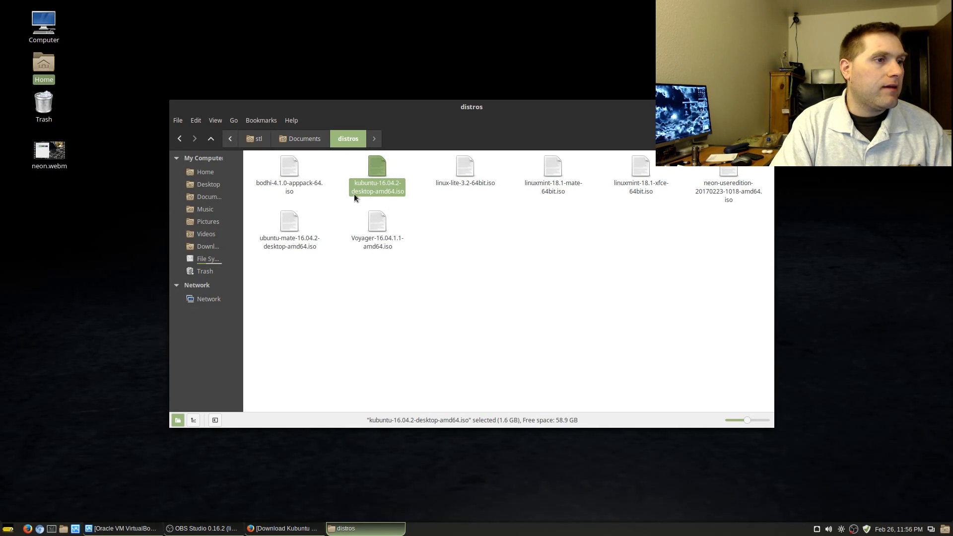
pyautogui.click(733, 170)
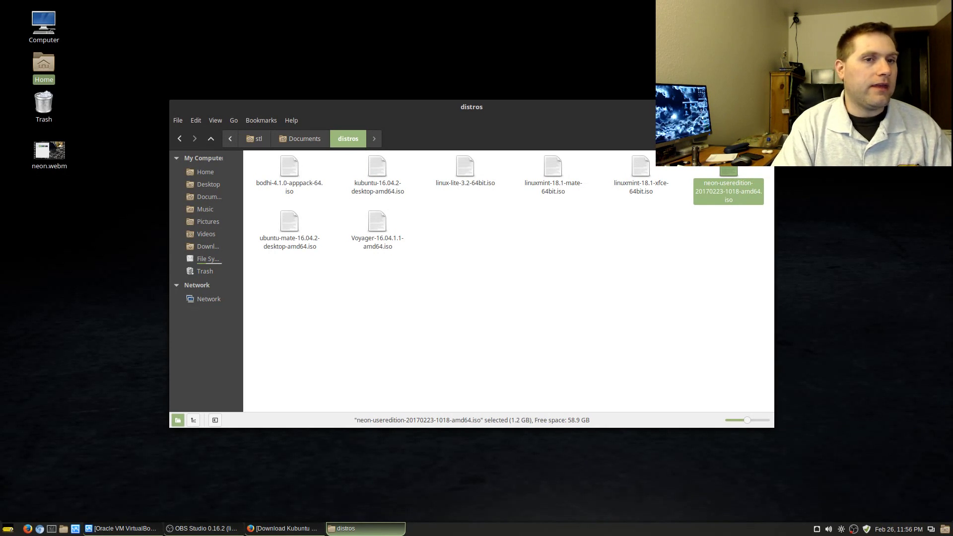
pyautogui.hotkey('ctrl', 'w')
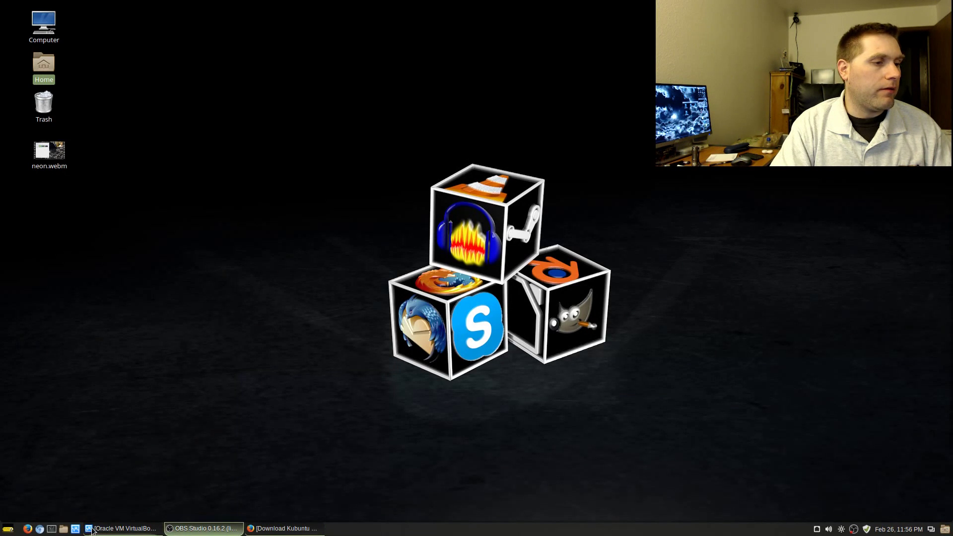
# - Start the Linux Test Machine VM, boot the default entry, and log in with the user's password
pyautogui.click(125, 529)
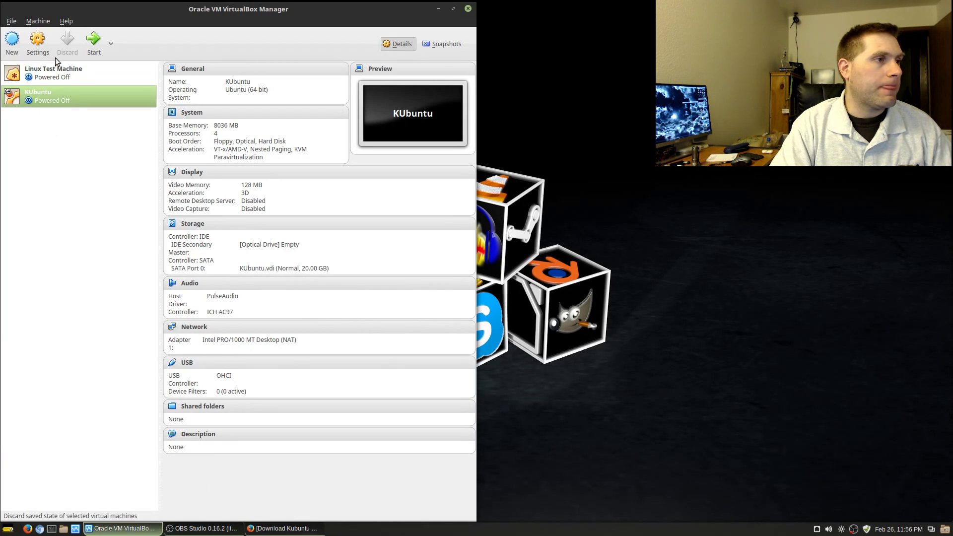
pyautogui.click(52, 76)
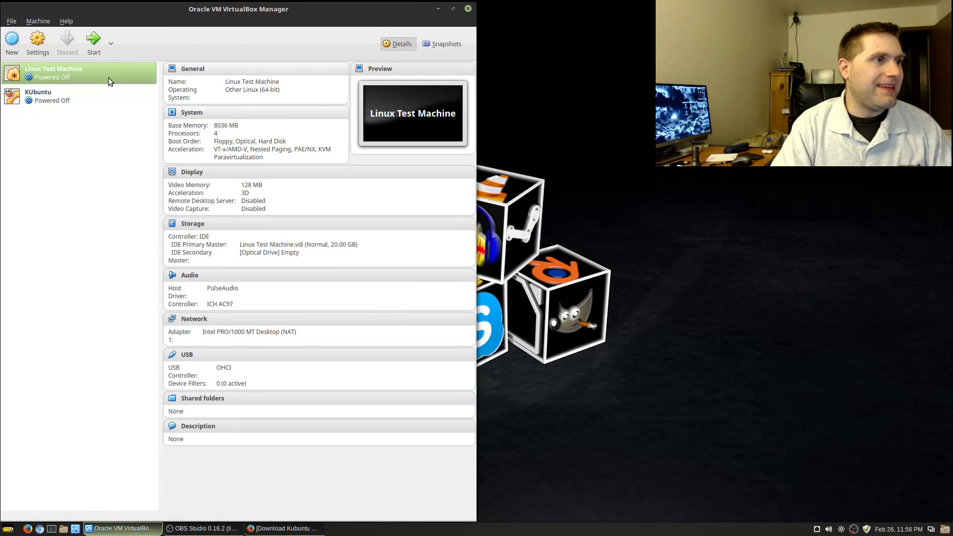
pyautogui.click(101, 47)
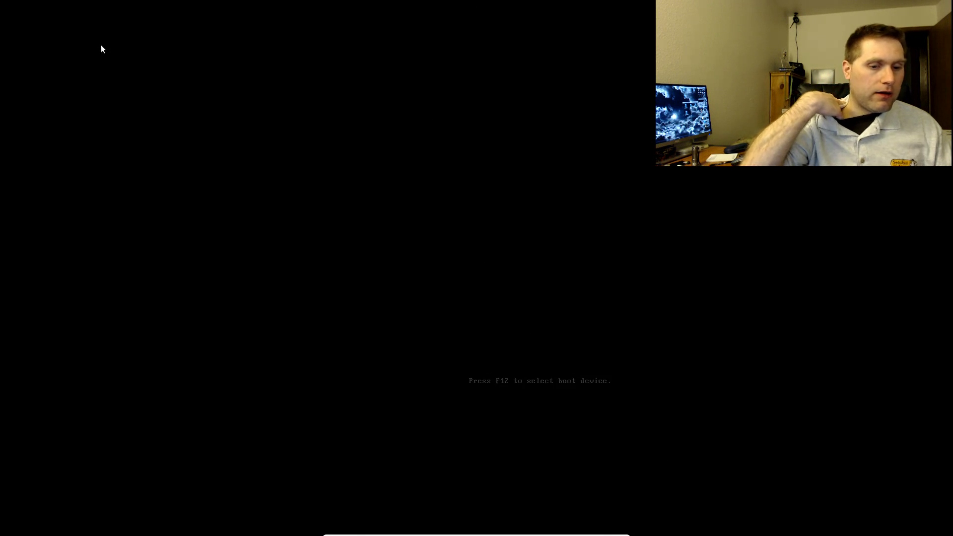
pyautogui.press('Return')
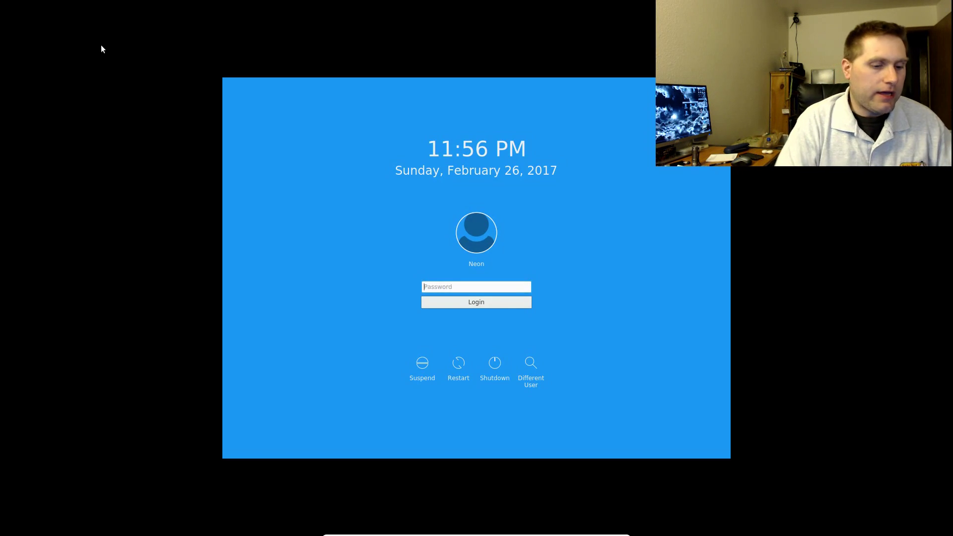
pyautogui.write('********')
pyautogui.press('Return')
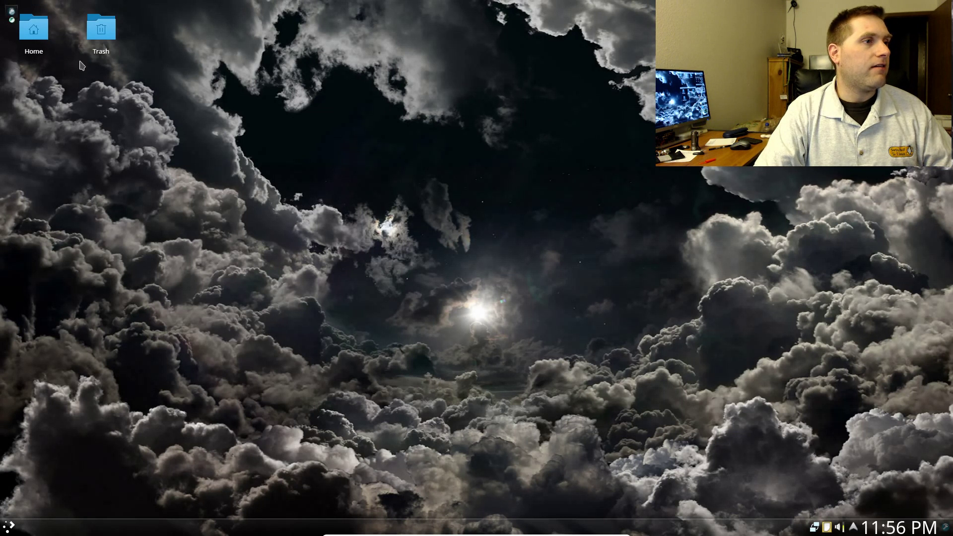
pyautogui.moveTo(119, 37)
pyautogui.mouseDown()
pyautogui.moveTo(203, 171)
pyautogui.moveTo(174, 107)
pyautogui.moveTo(180, 115)
pyautogui.moveTo(110, 38)
pyautogui.mouseUp()
pyautogui.rightClick(99, 120)
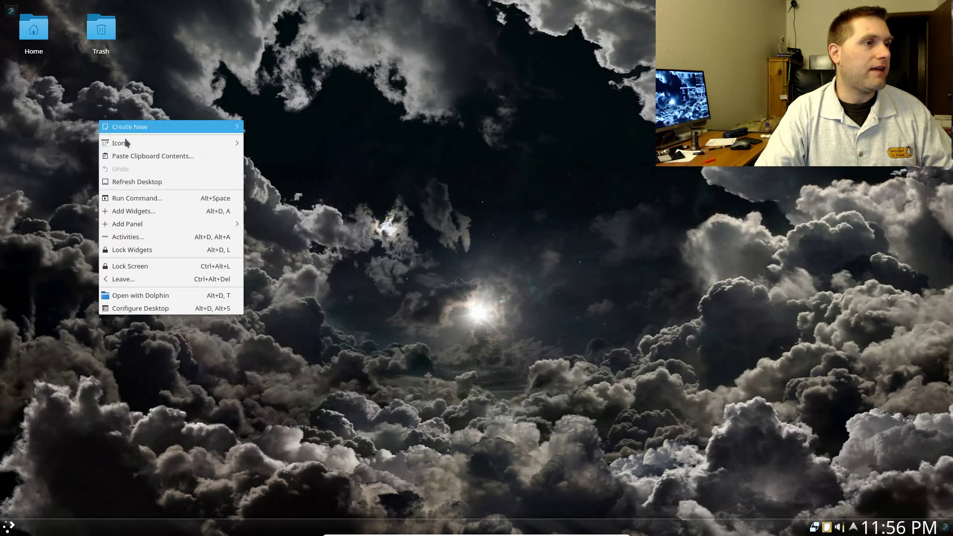
pyautogui.moveTo(152, 128)
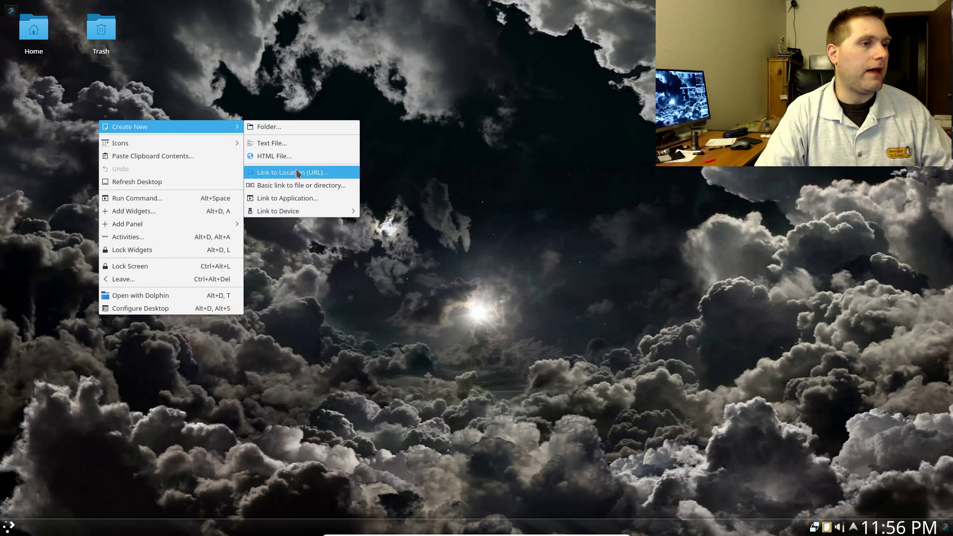
pyautogui.click(435, 243)
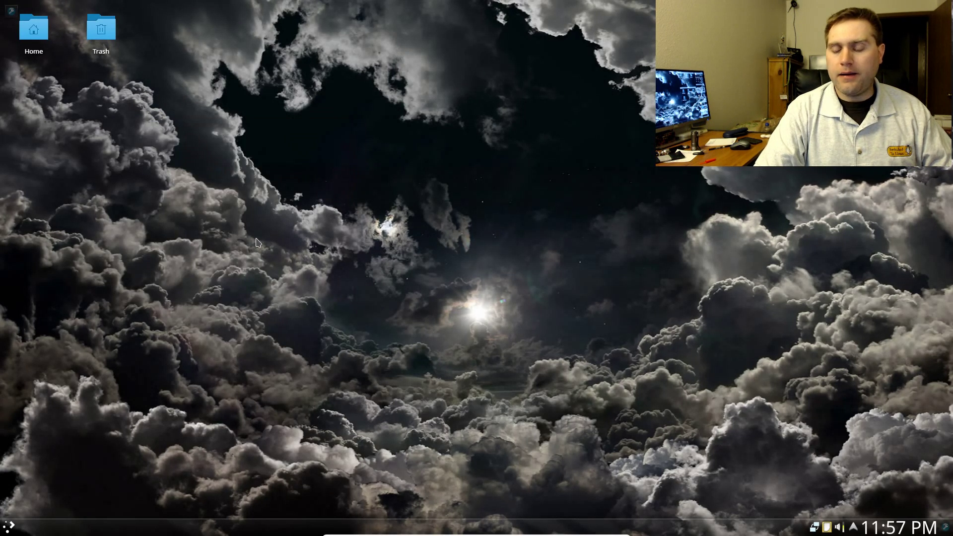
pyautogui.rightClick(328, 178)
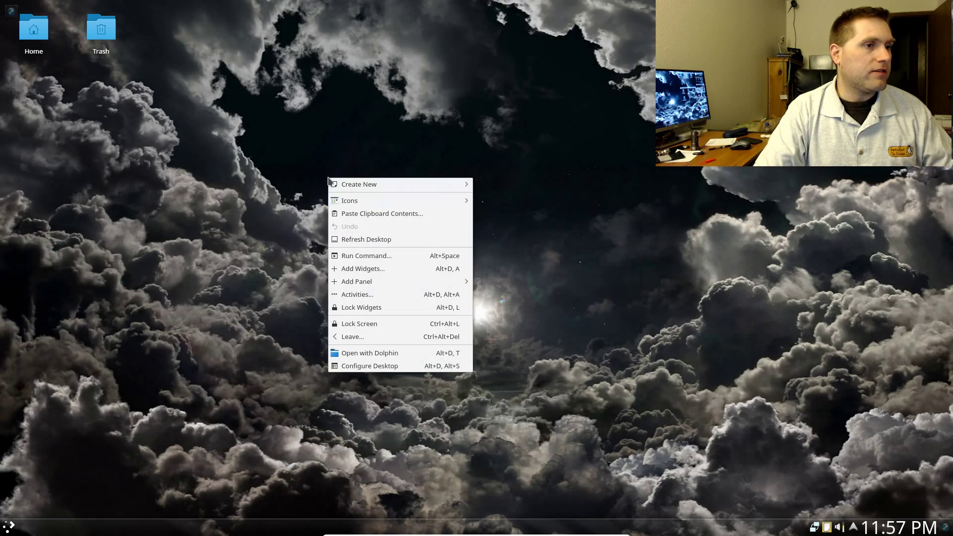
pyautogui.click(373, 367)
pyautogui.click(172, 46)
pyautogui.click(185, 64)
pyautogui.click(200, 48)
pyautogui.click(187, 76)
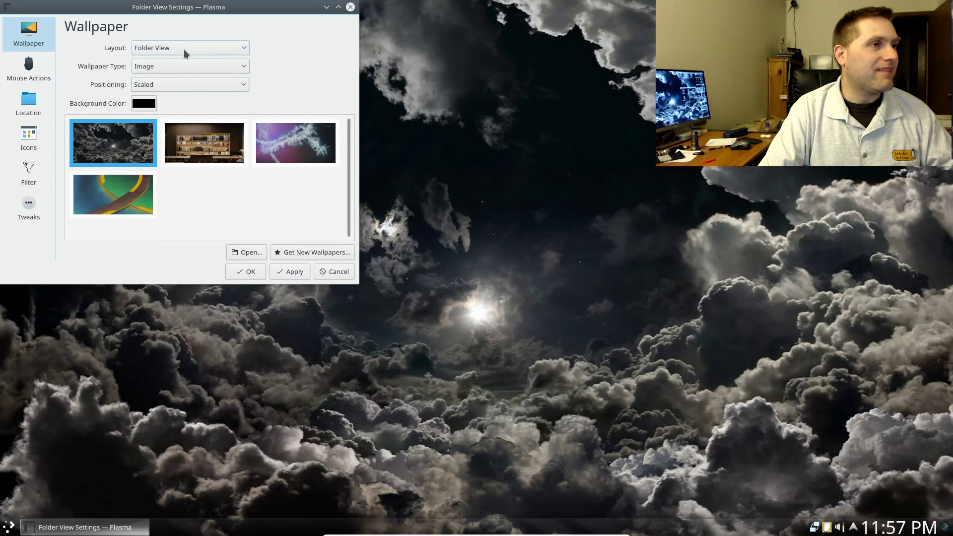
pyautogui.click(248, 272)
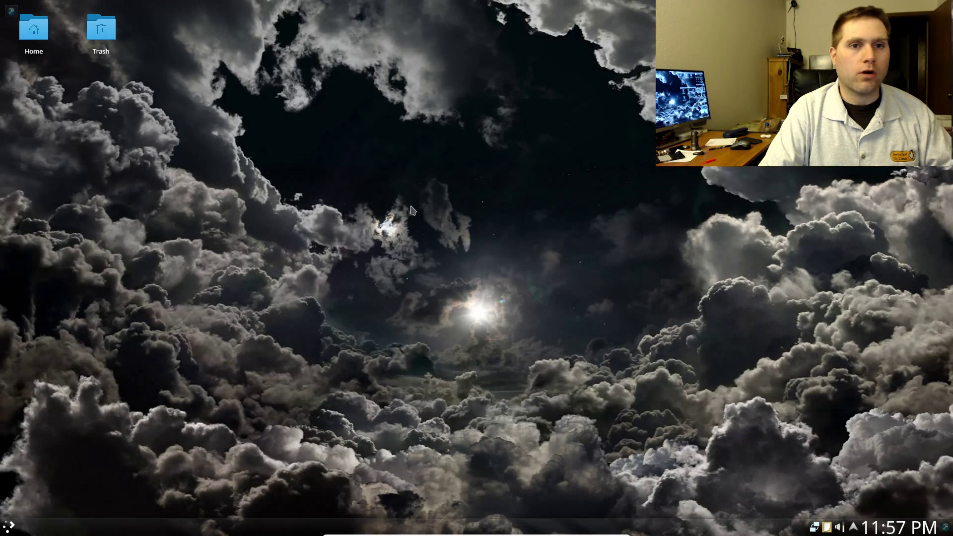
# - Enable 'Show applications by name' in Application Launcher Settings and check the renamed entries
pyautogui.click(12, 525)
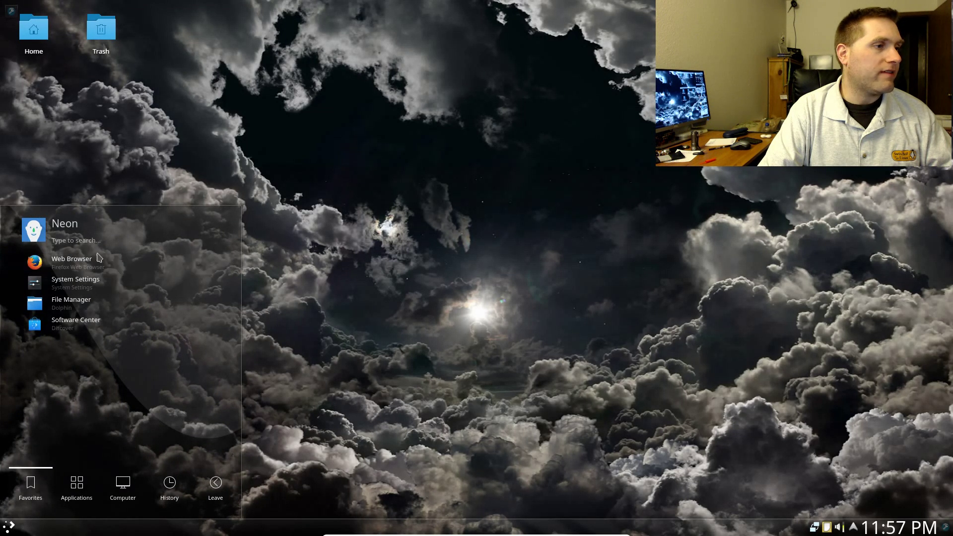
pyautogui.click(79, 262)
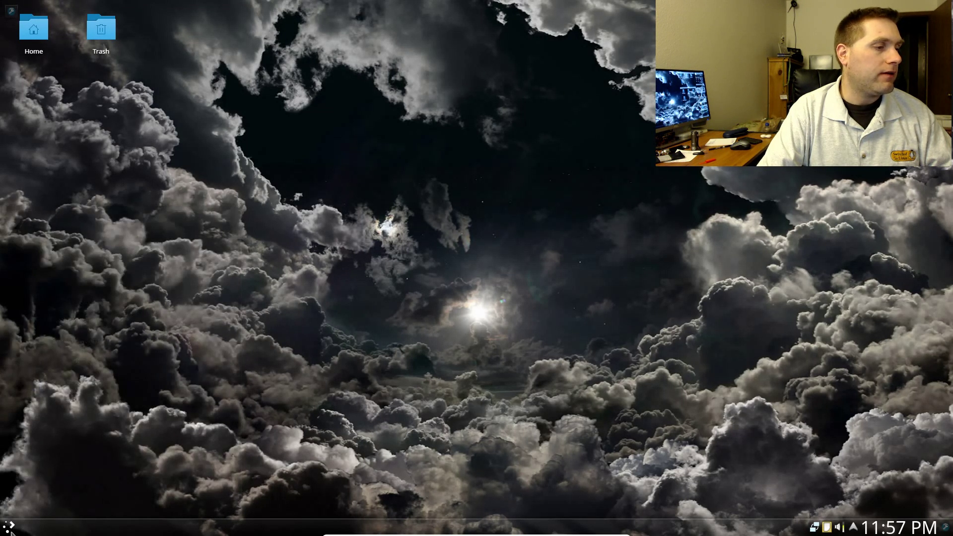
pyautogui.rightClick(9, 527)
pyautogui.click(59, 488)
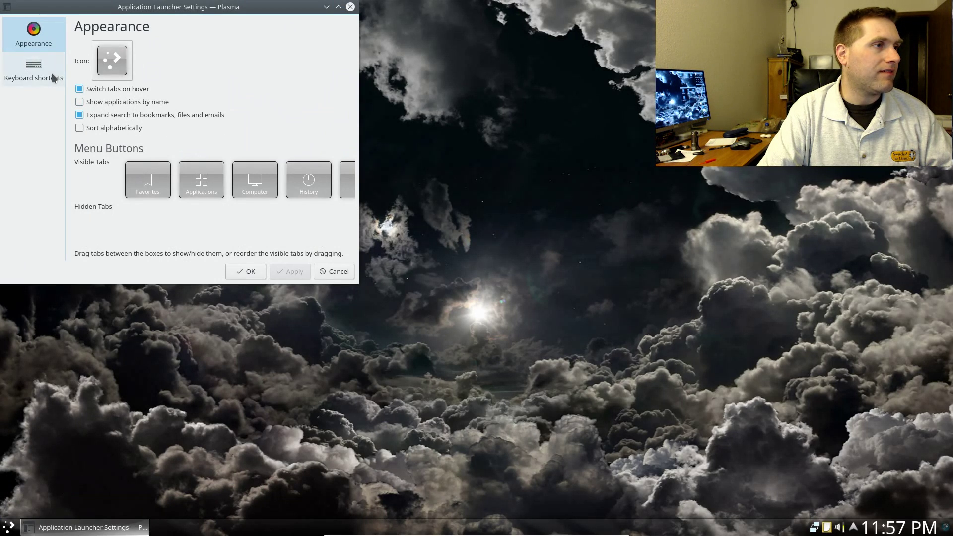
pyautogui.click(125, 106)
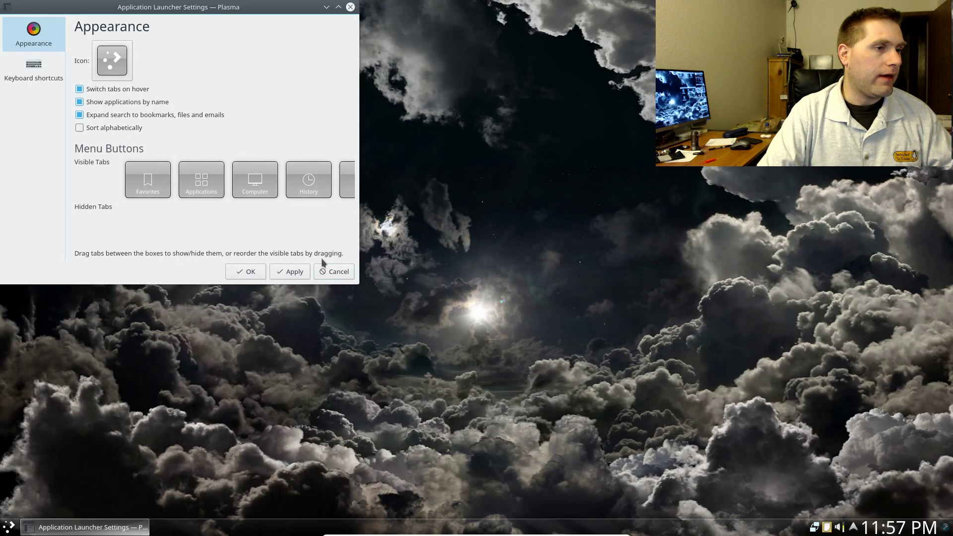
pyautogui.click(281, 272)
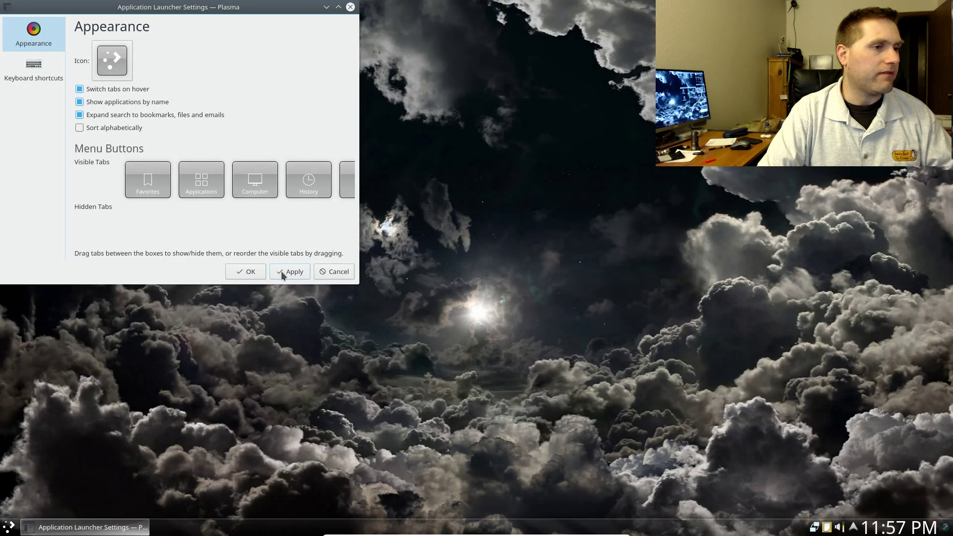
pyautogui.click(246, 271)
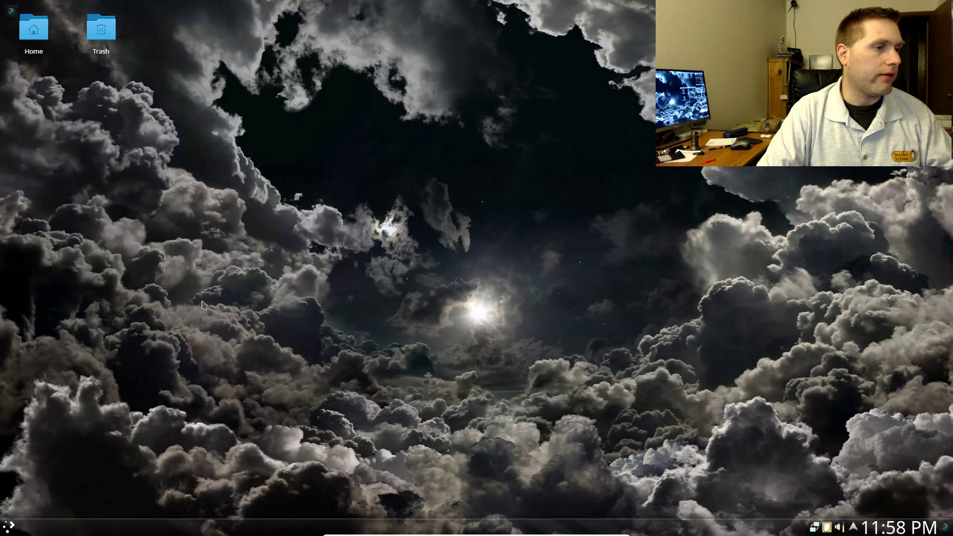
pyautogui.click(10, 528)
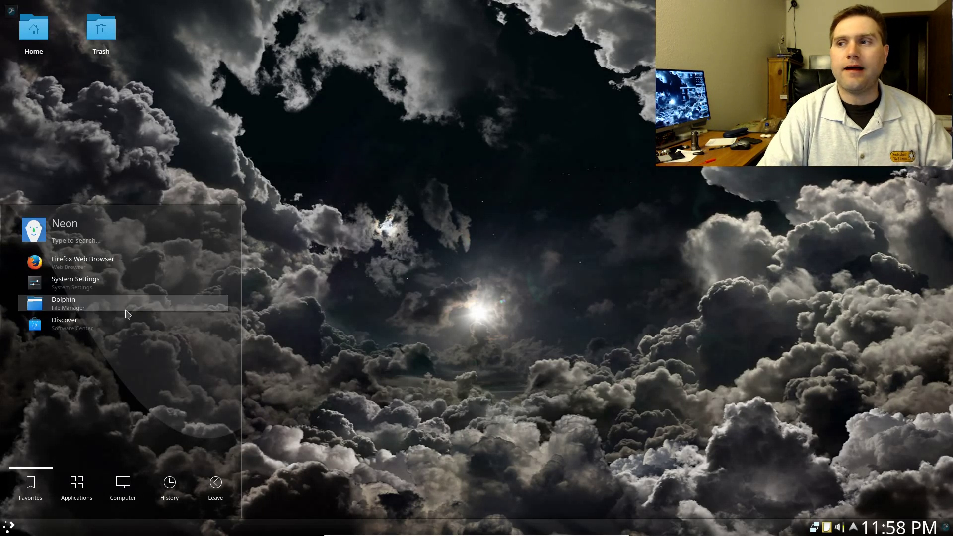
pyautogui.click(352, 273)
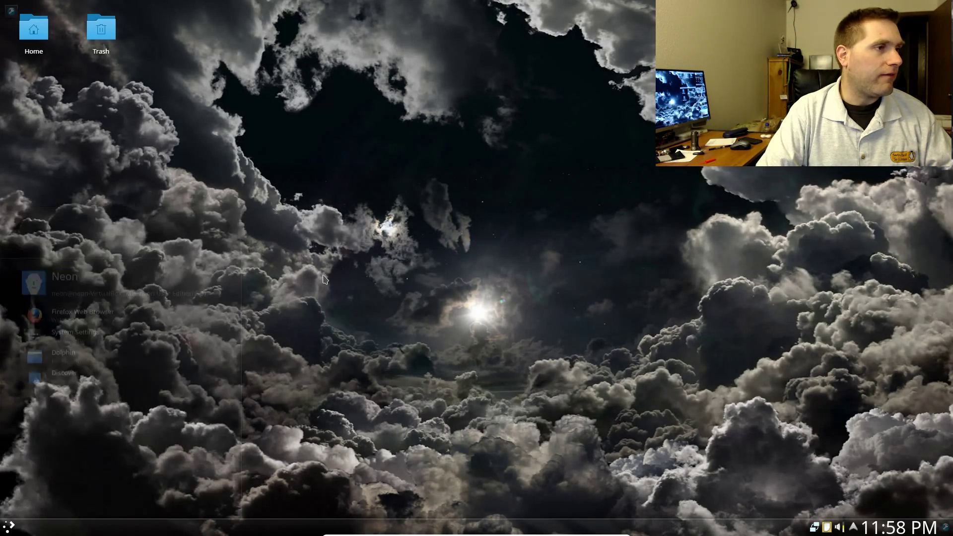
# - Open the launcher and switch to the Applications view listing all categories
pyautogui.click(14, 526)
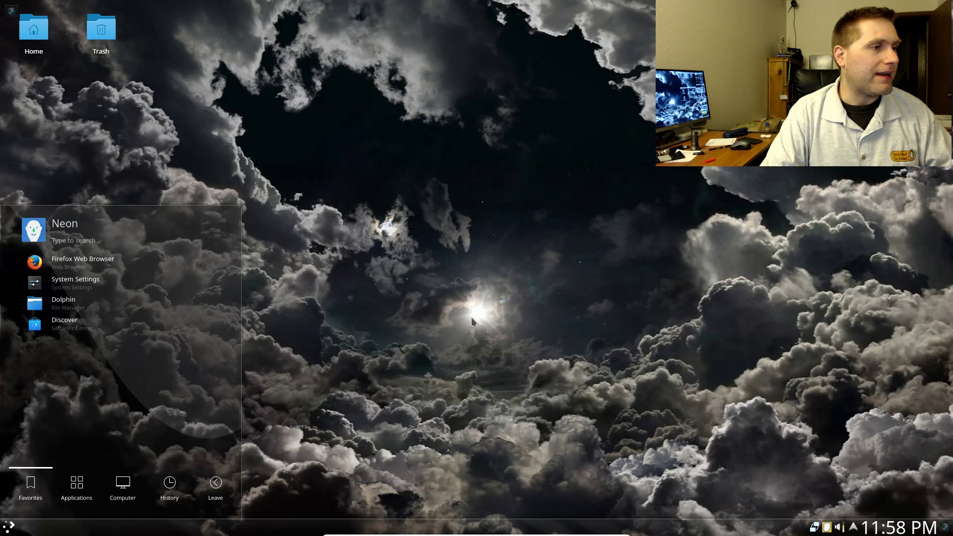
pyautogui.click(84, 484)
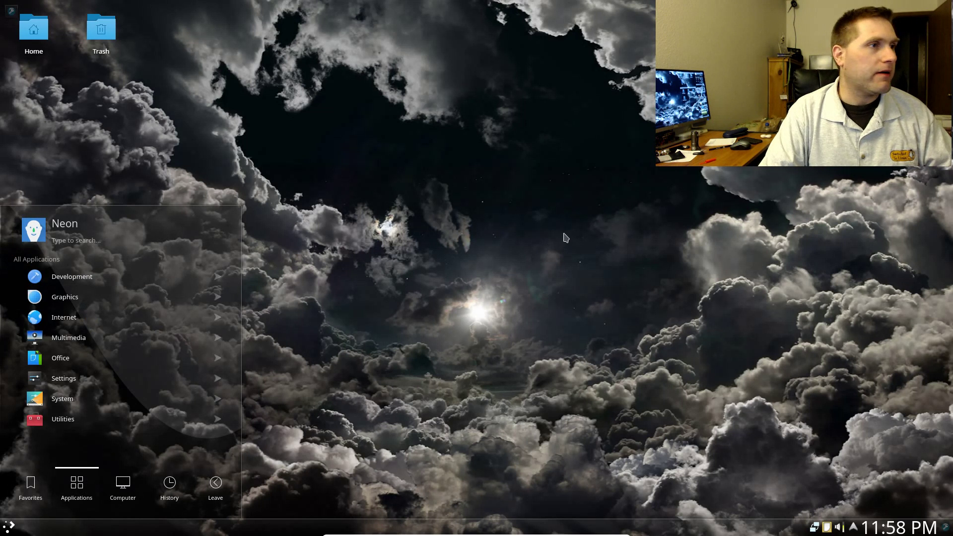
# - Check the empty Trash folder in Dolphin, close it, and reopen the application launcher
pyautogui.click(384, 167)
pyautogui.click(101, 31)
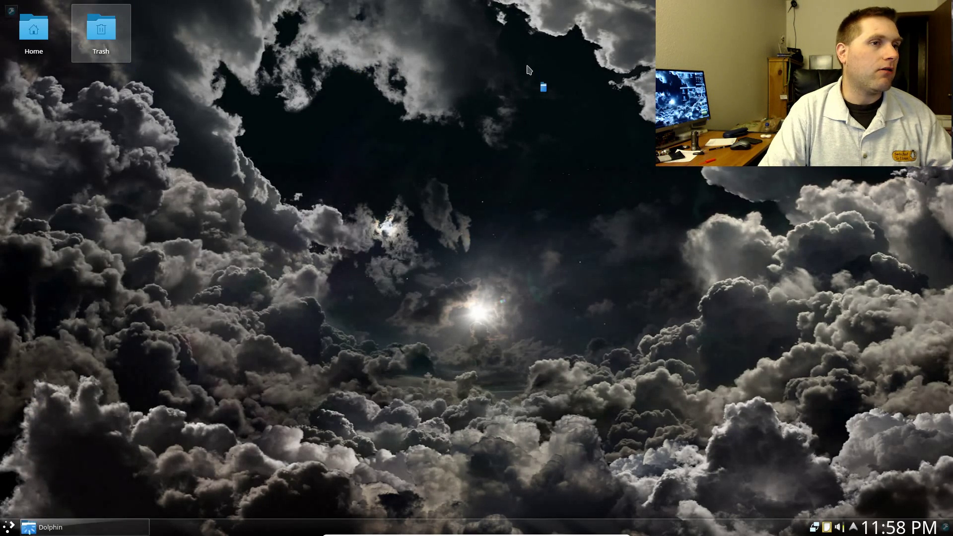
pyautogui.moveTo(479, 53); pyautogui.dragTo(482, 76)
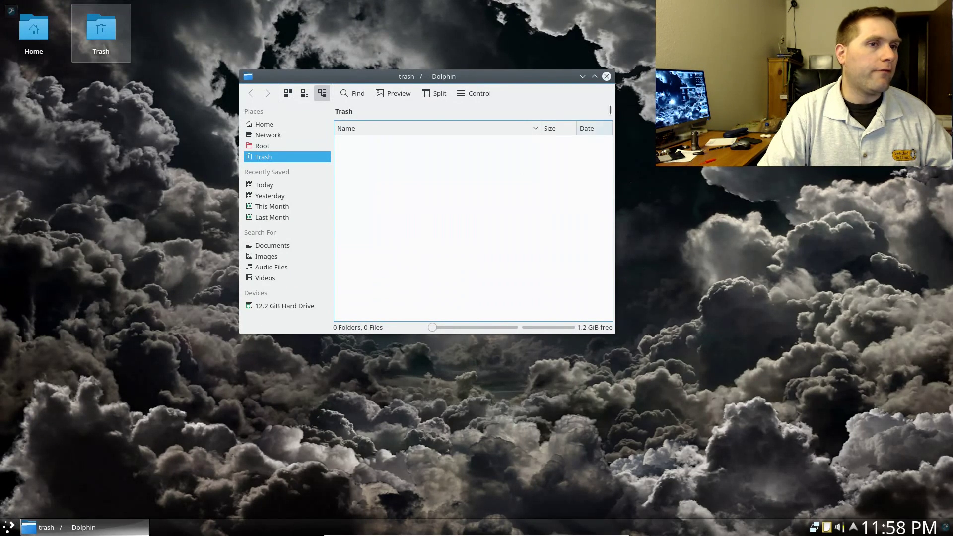
pyautogui.click(606, 77)
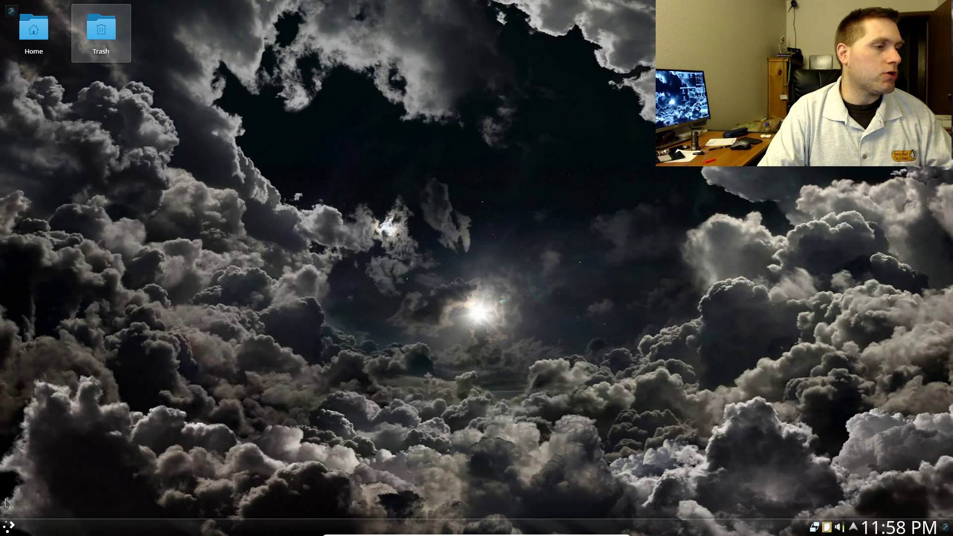
pyautogui.click(11, 527)
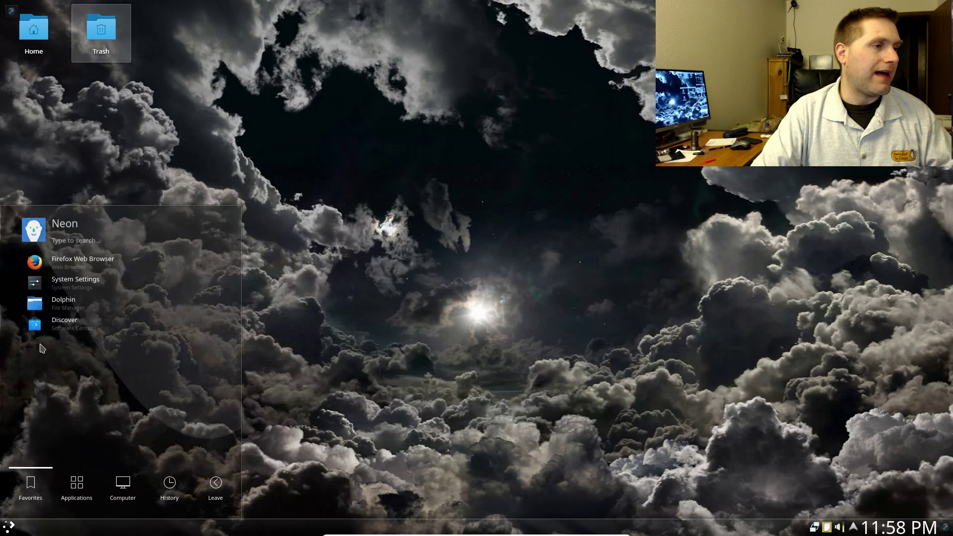
pyautogui.click(70, 282)
pyautogui.click(28, 339)
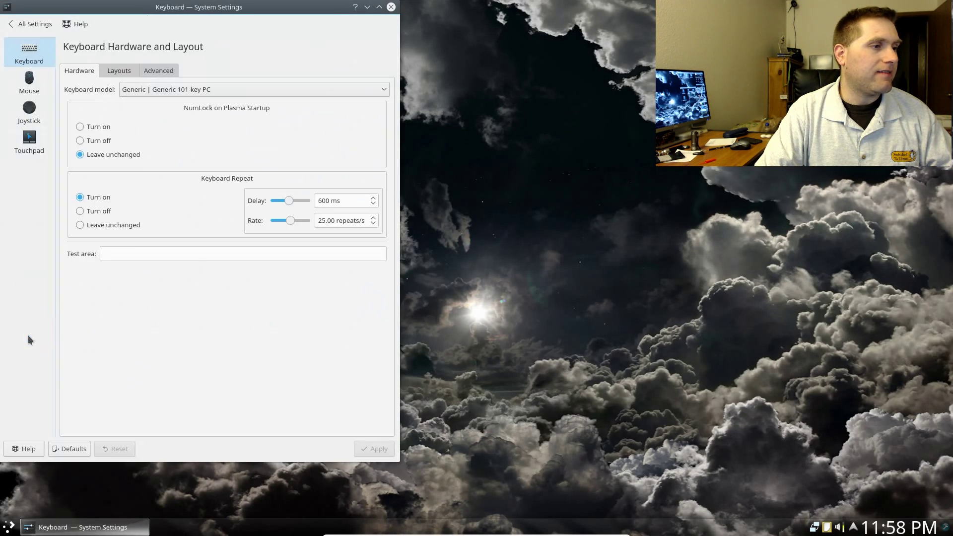
pyautogui.click(27, 80)
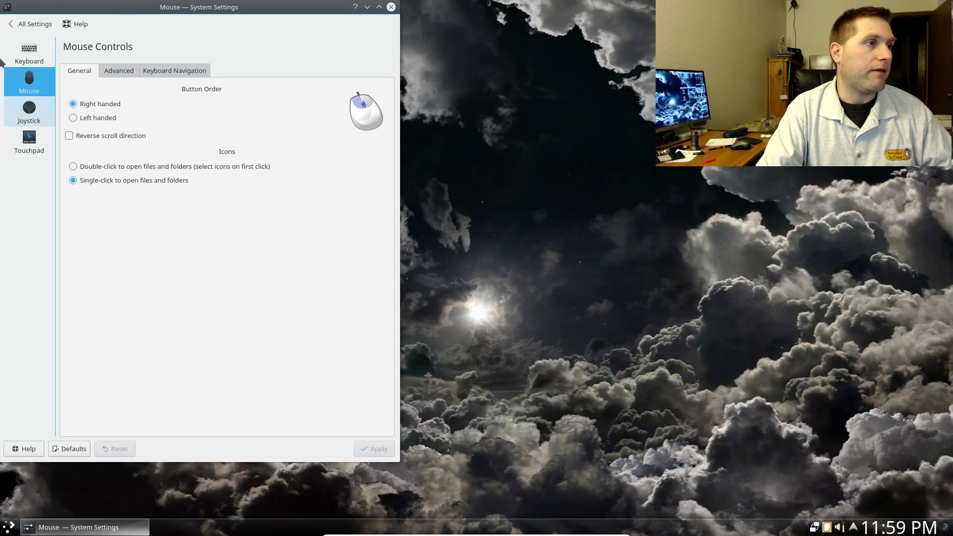
pyautogui.click(392, 8)
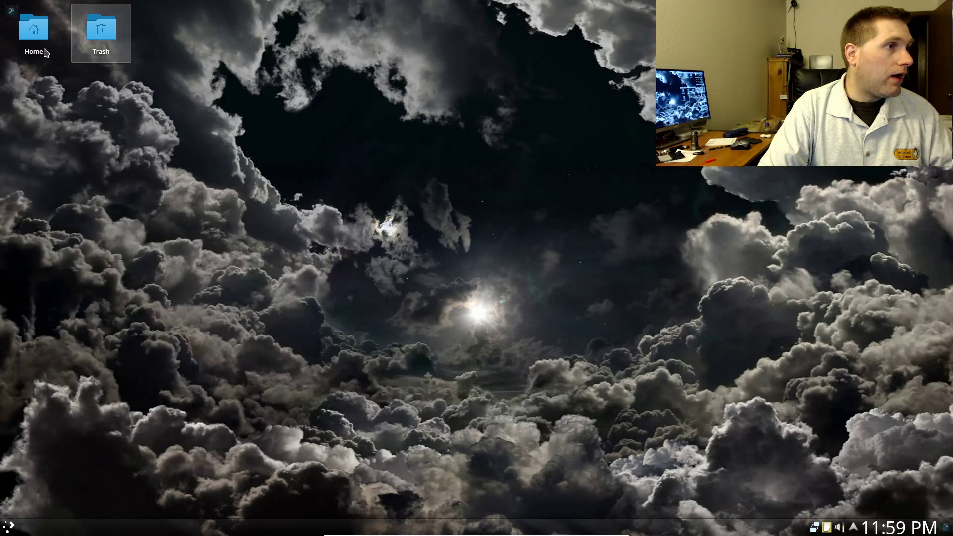
pyautogui.click(8, 527)
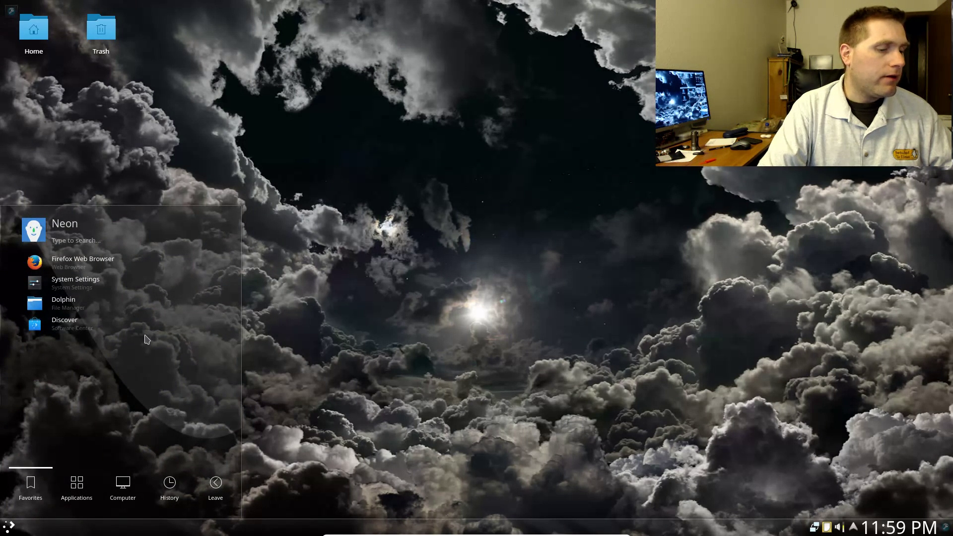
pyautogui.write('abou')
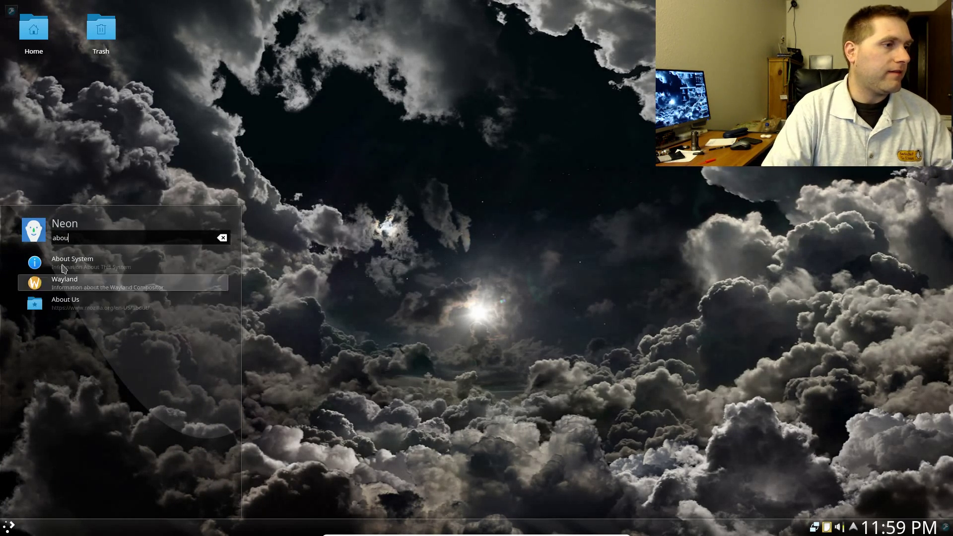
pyautogui.click(66, 262)
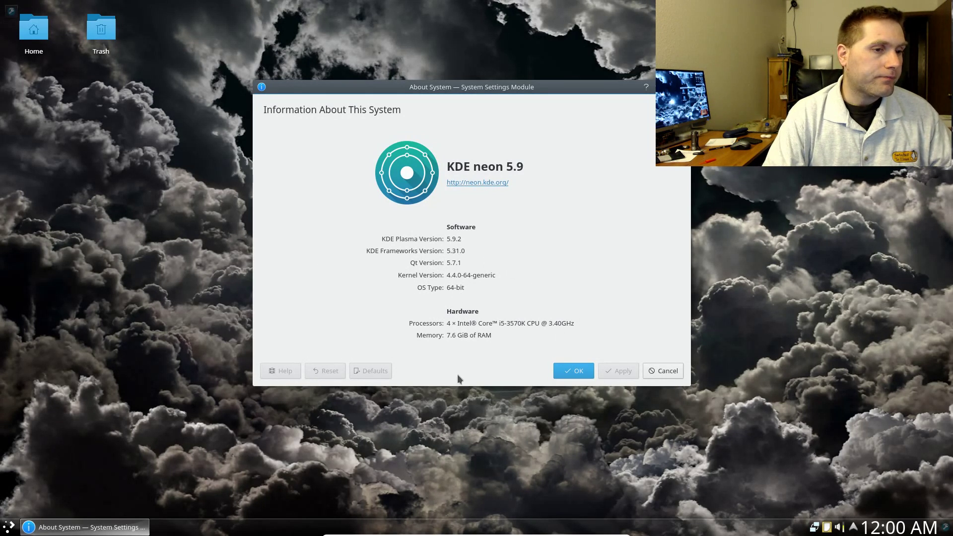
# - Close the system information window, launch Discover, centre its window and focus its search field
pyautogui.click(578, 370)
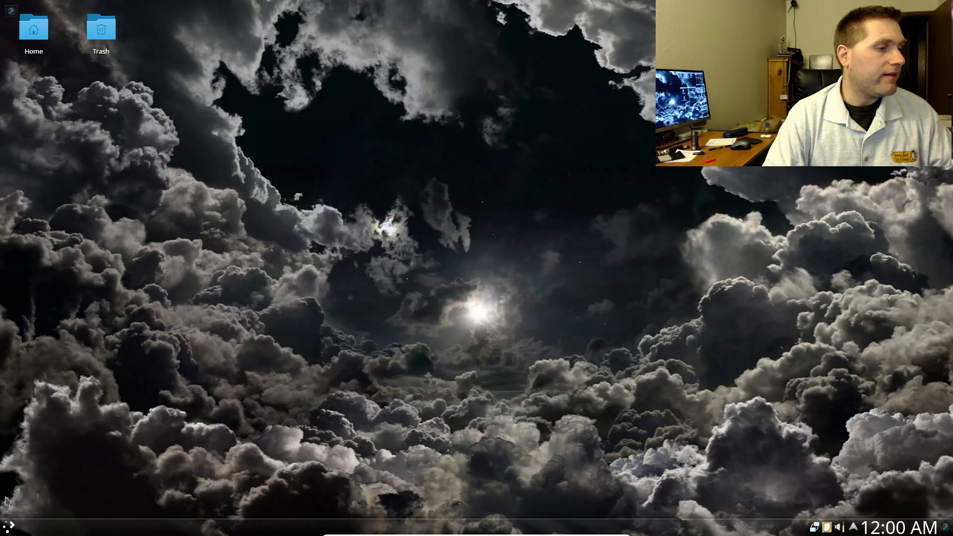
pyautogui.click(9, 527)
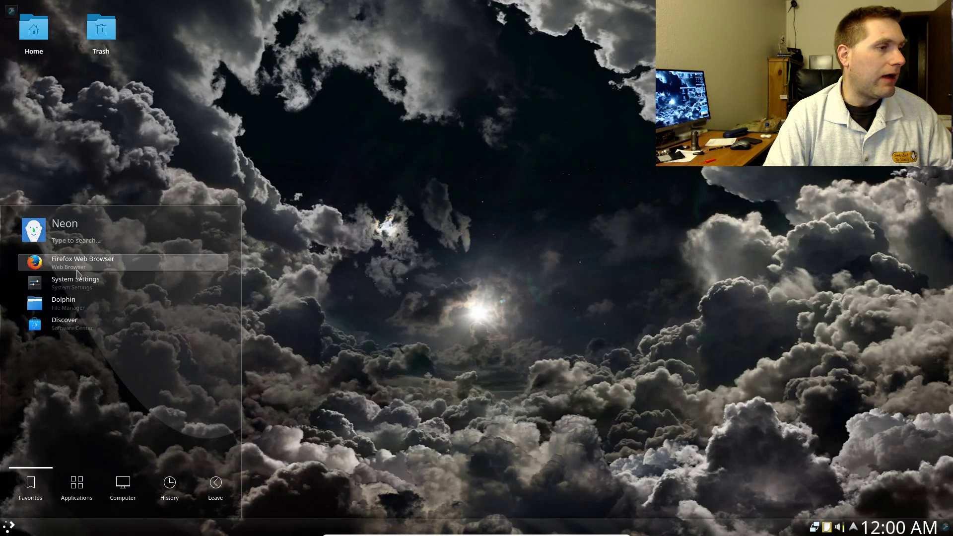
pyautogui.click(66, 326)
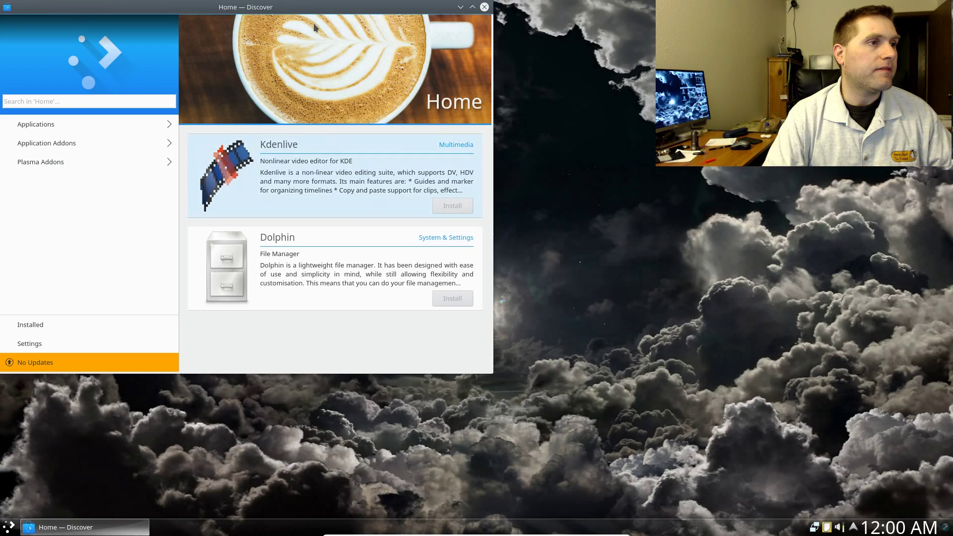
pyautogui.moveTo(314, 7); pyautogui.dragTo(441, 74)
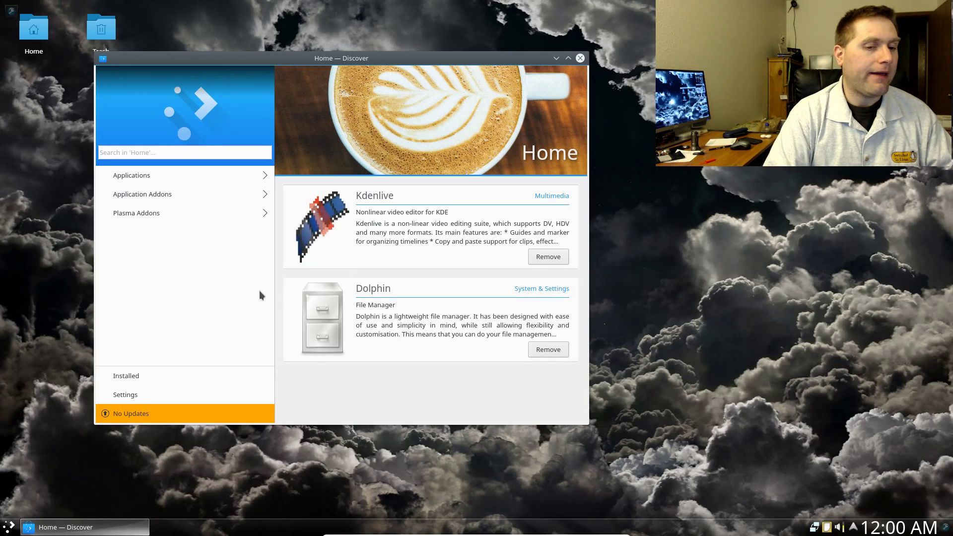
pyautogui.click(151, 152)
# - Search Discover for 'obs' and scroll through the results
pyautogui.write('obs')
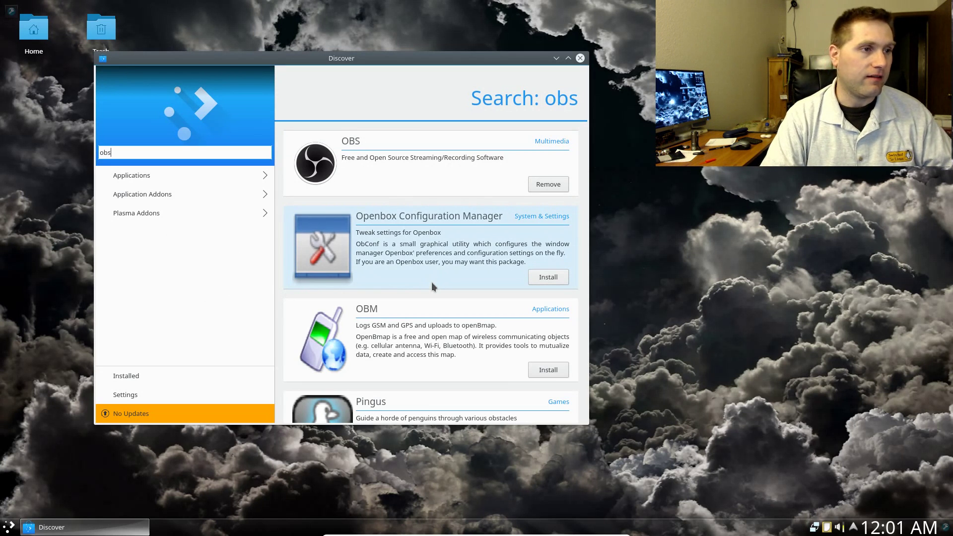
pyautogui.scroll(-15, 431, 282)
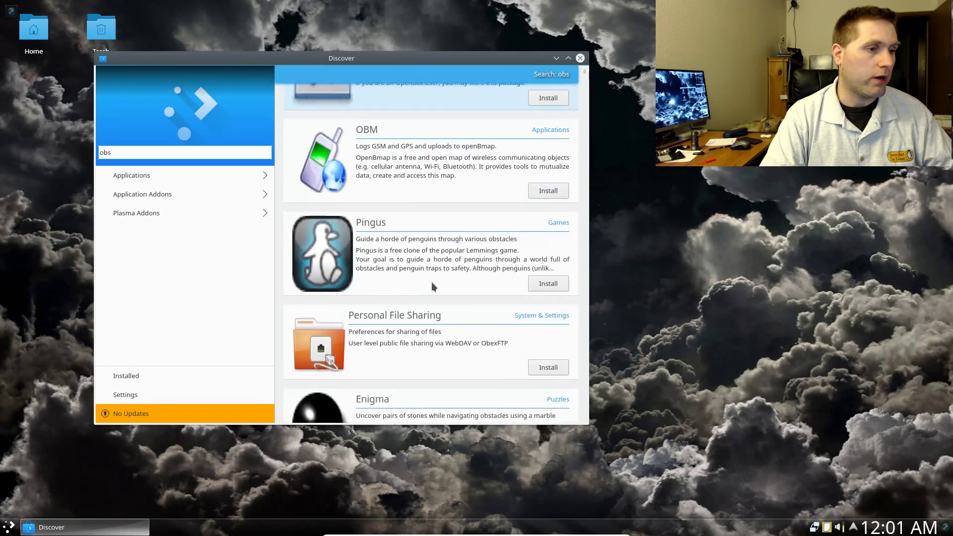
pyautogui.scroll(15, 432, 286)
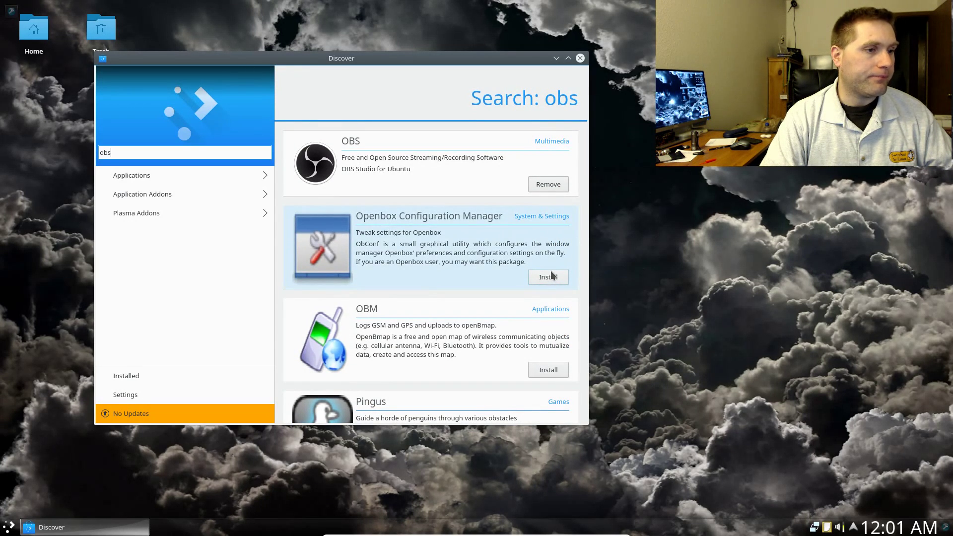
# - Install the OBM package with the admin password, check the Tasks list, and clear the 'obs' search
pyautogui.click(540, 369)
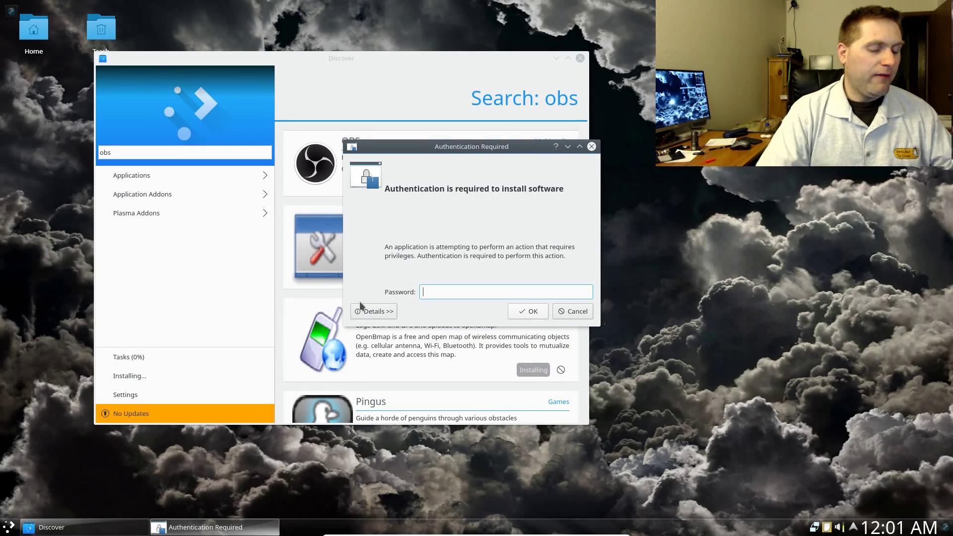
pyautogui.write('•••••')
pyautogui.press('Return')
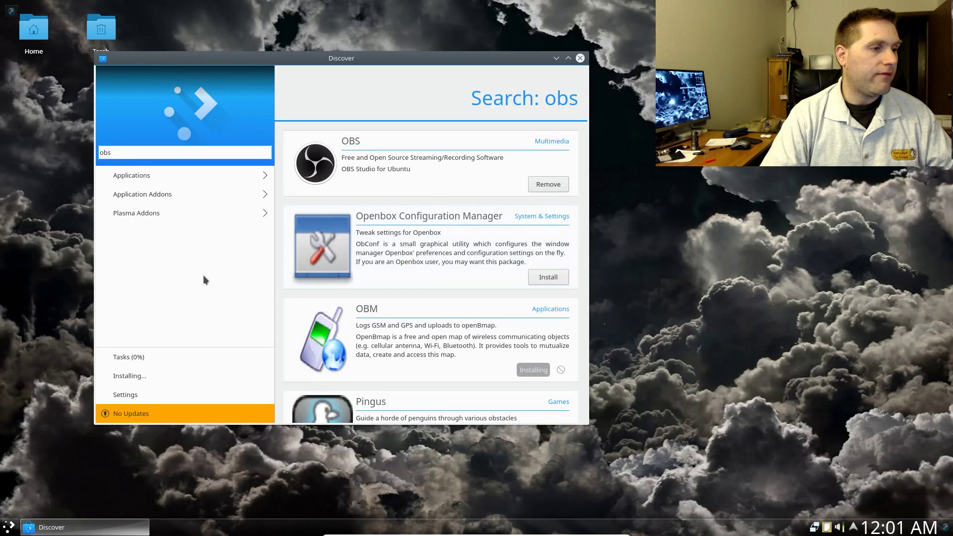
pyautogui.click(131, 355)
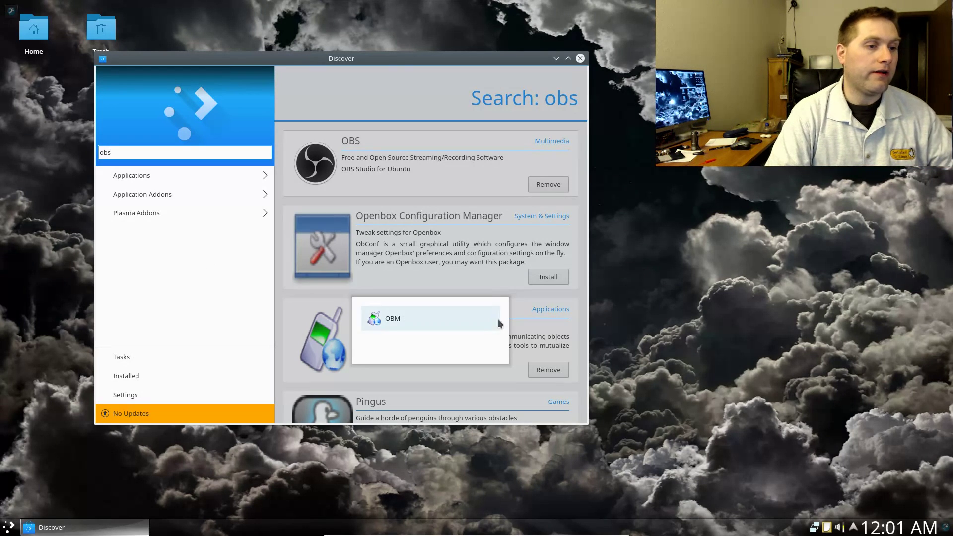
pyautogui.click(540, 324)
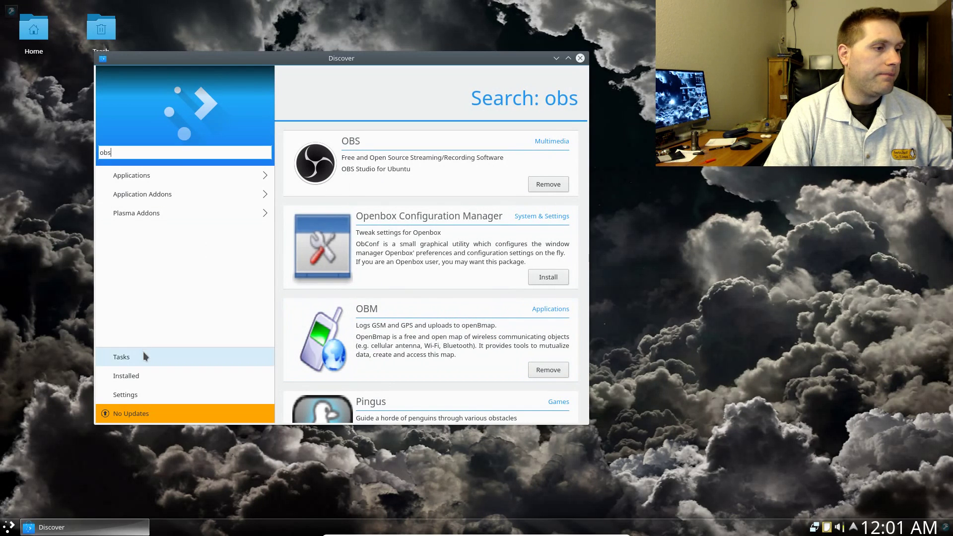
pyautogui.click(144, 354)
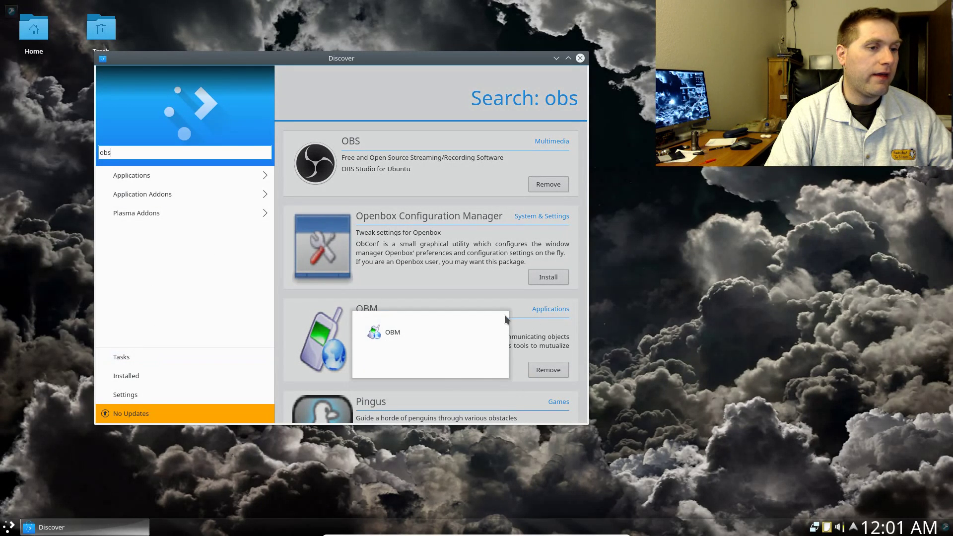
pyautogui.click(522, 284)
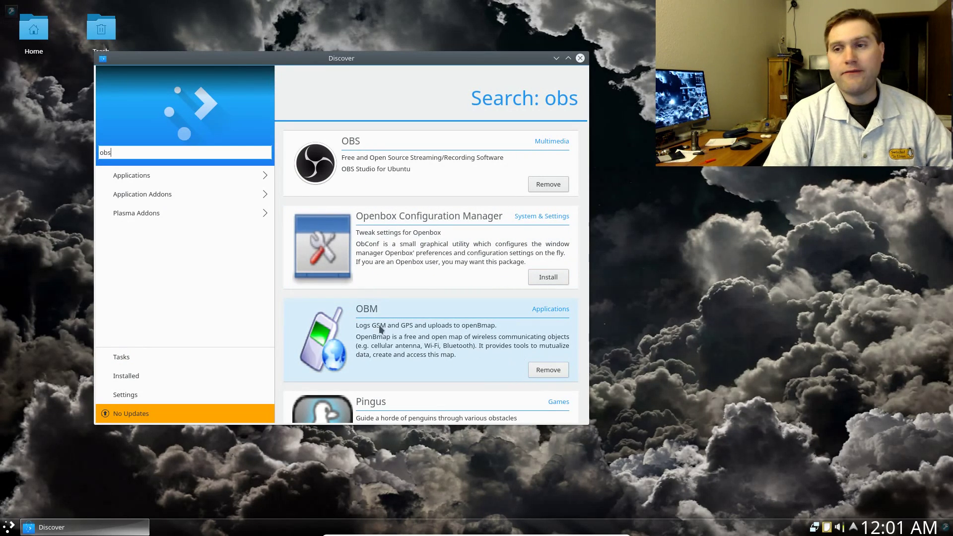
pyautogui.press('BackSpace')
pyautogui.press('BackSpace')
pyautogui.press('BackSpace')
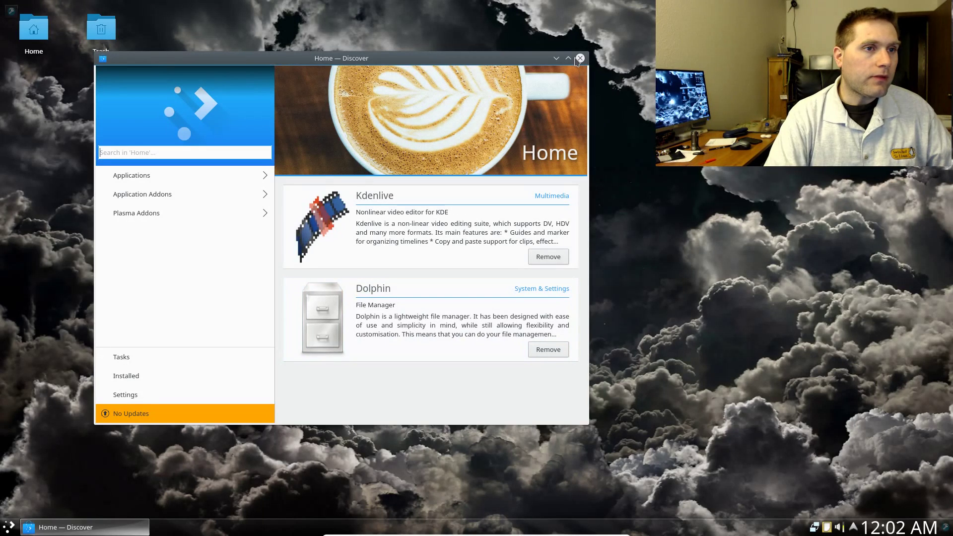
# - Close Discover and browse the launcher's application categories before reopening the launcher
pyautogui.click(579, 59)
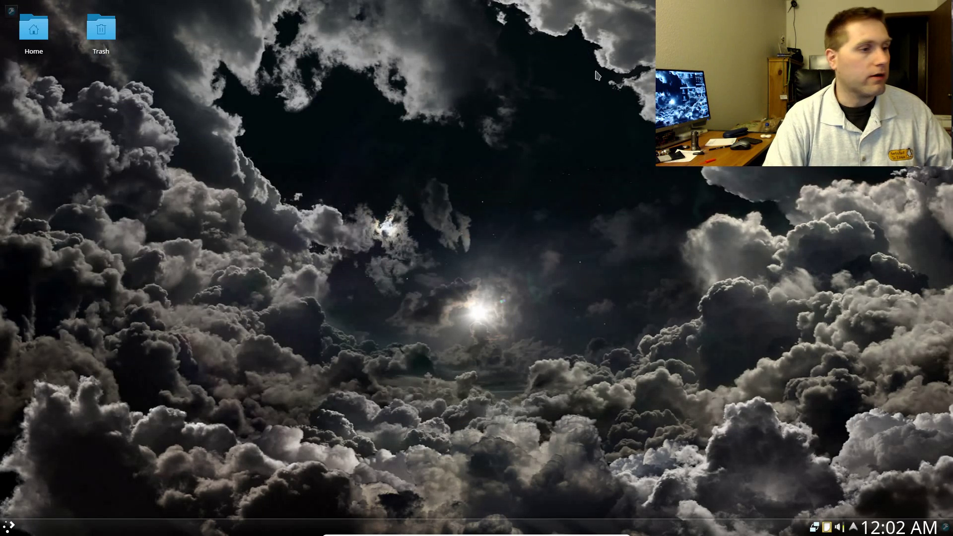
pyautogui.click(10, 528)
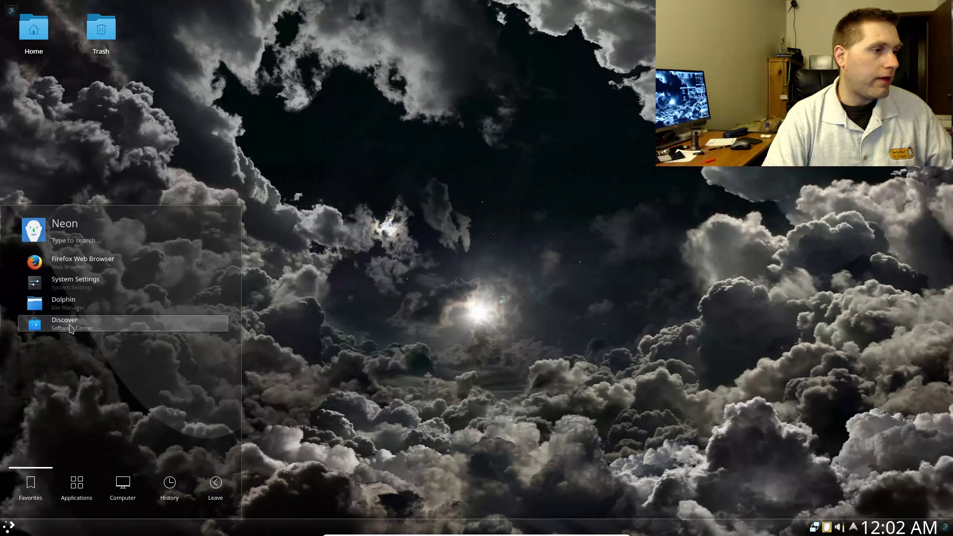
pyautogui.click(78, 489)
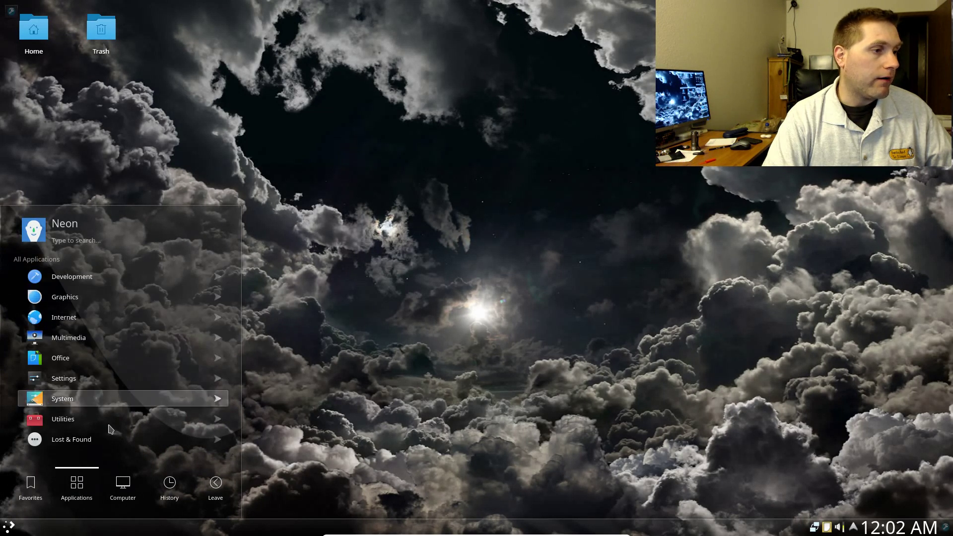
pyautogui.click(342, 427)
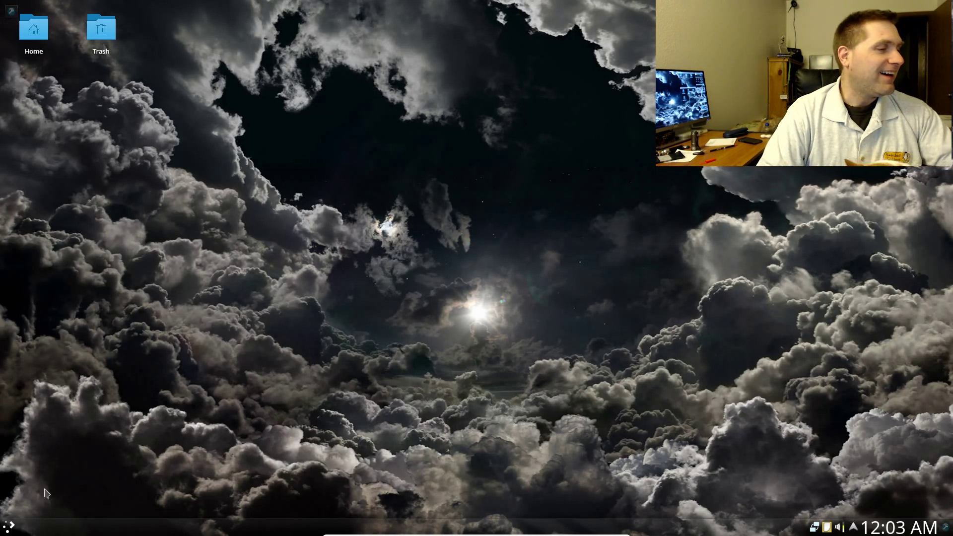
pyautogui.click(9, 526)
# - Shut down the KDE Neon VM from the launcher's Leave menu, skipping the countdown
pyautogui.click(9, 526)
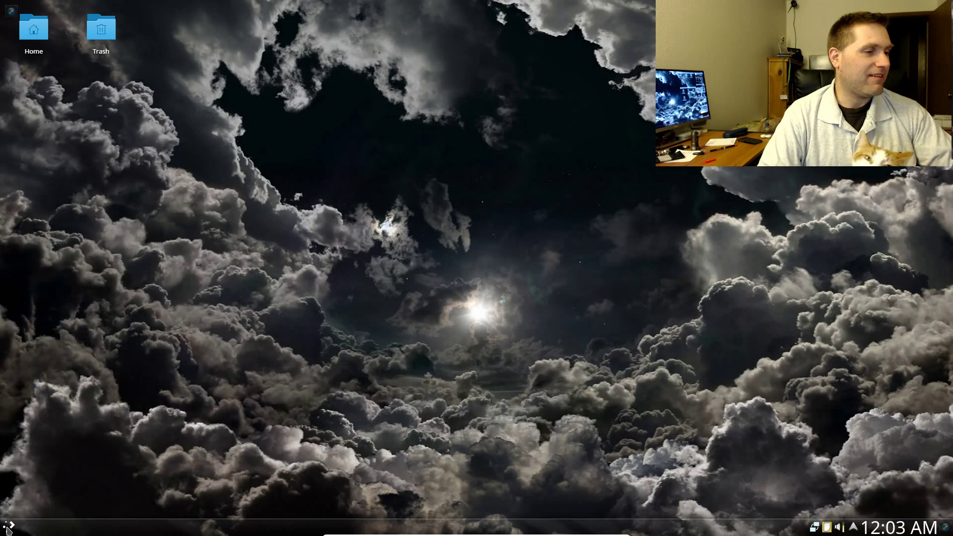
pyautogui.click(9, 526)
pyautogui.moveTo(208, 488)
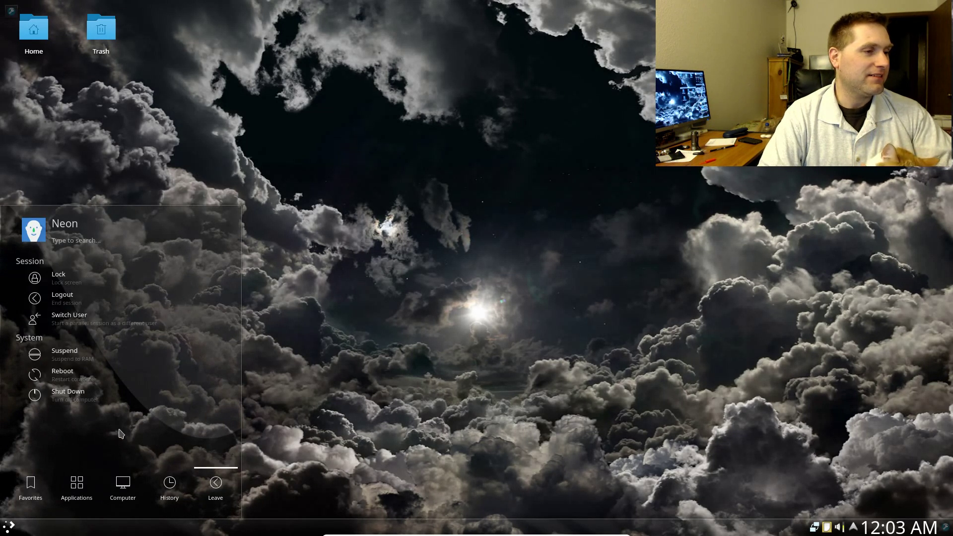
pyautogui.click(93, 397)
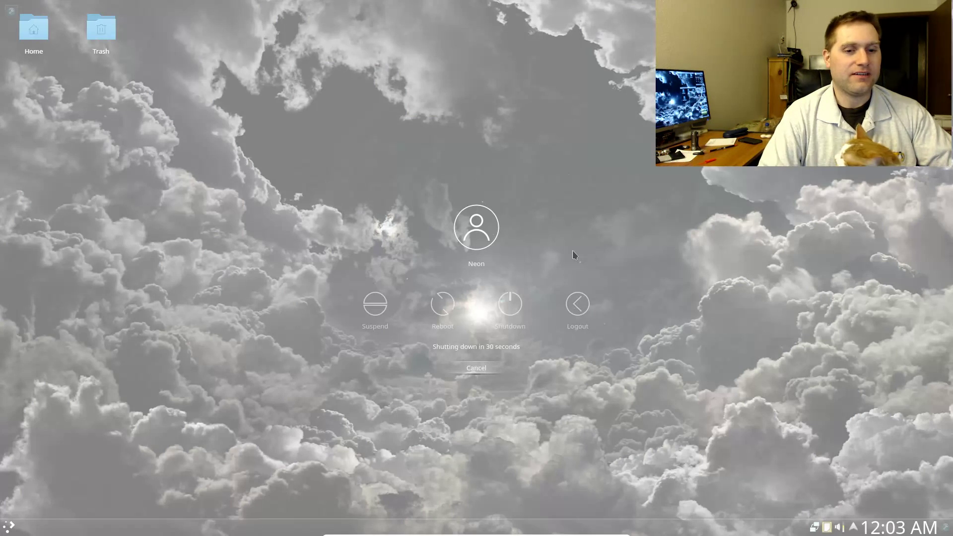
pyautogui.click(502, 320)
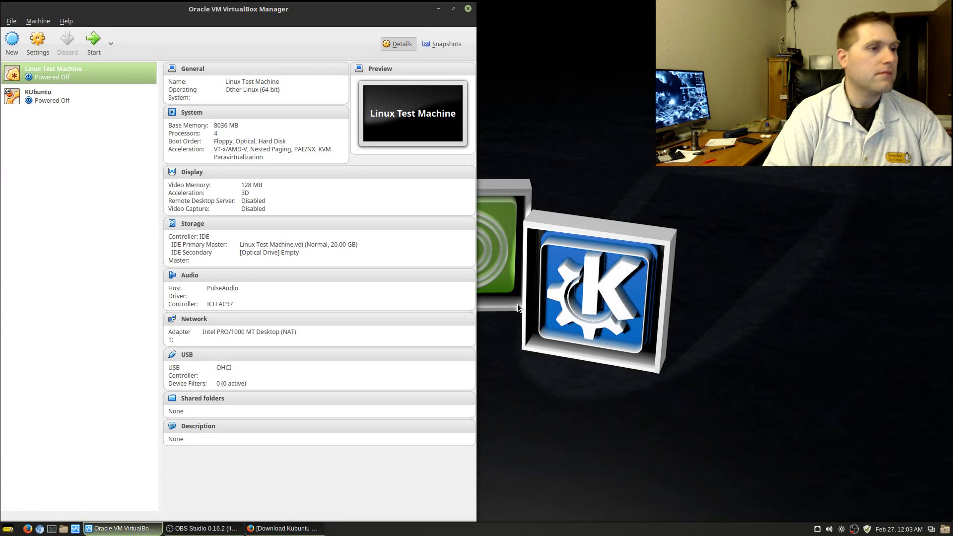
# - Select the KUbuntu VM in VirtualBox Manager and start it
pyautogui.click(49, 96)
pyautogui.click(94, 40)
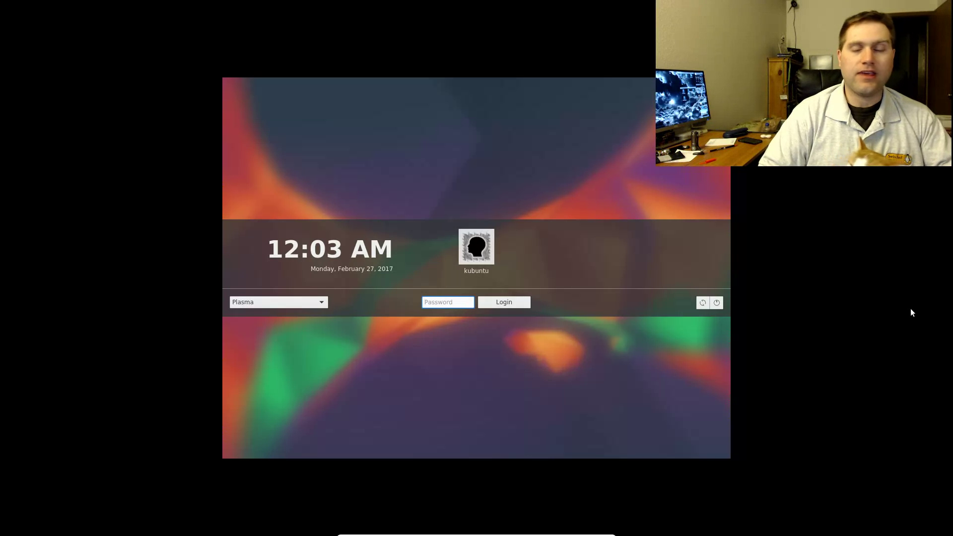
# - Keep the Plasma session type and log in with the user's password
pyautogui.click(323, 307)
pyautogui.click(320, 303)
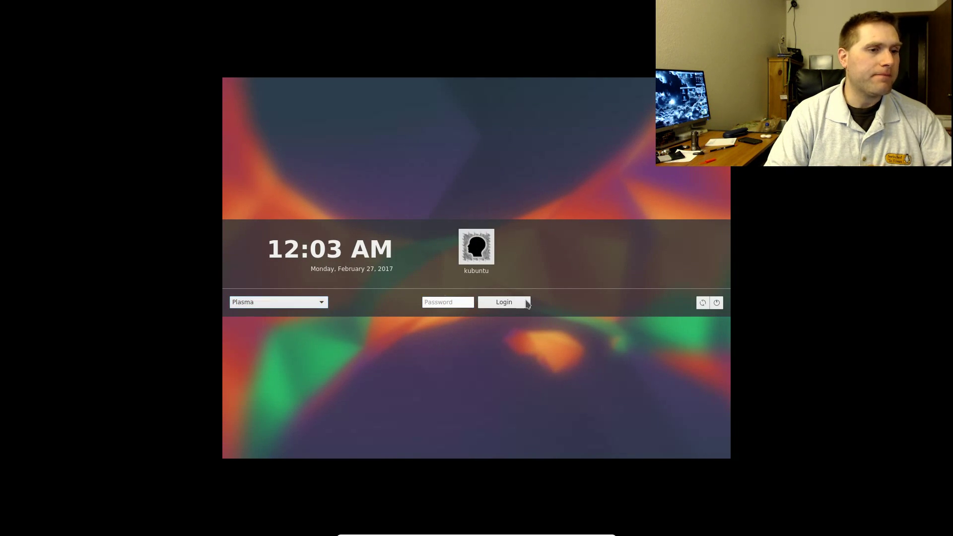
pyautogui.click(467, 302)
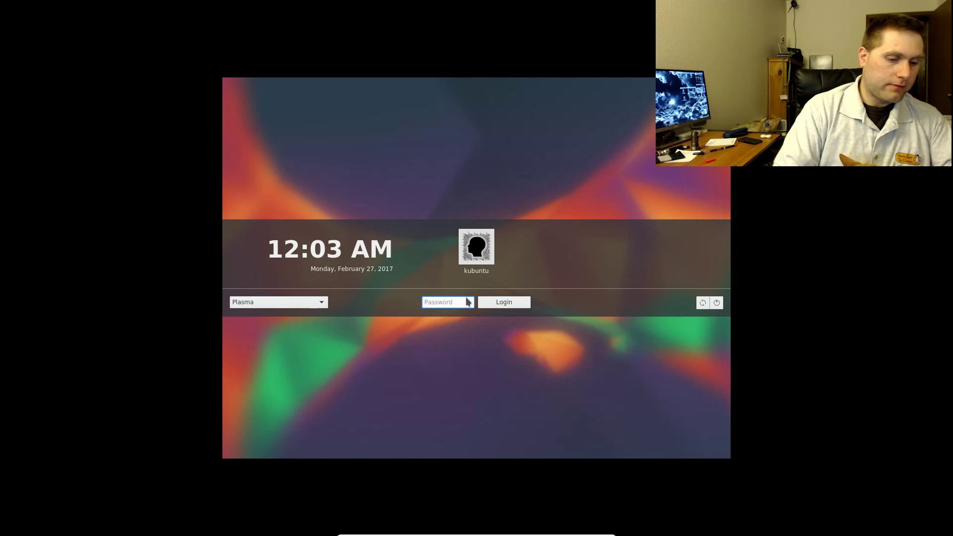
pyautogui.write('kubuntu')
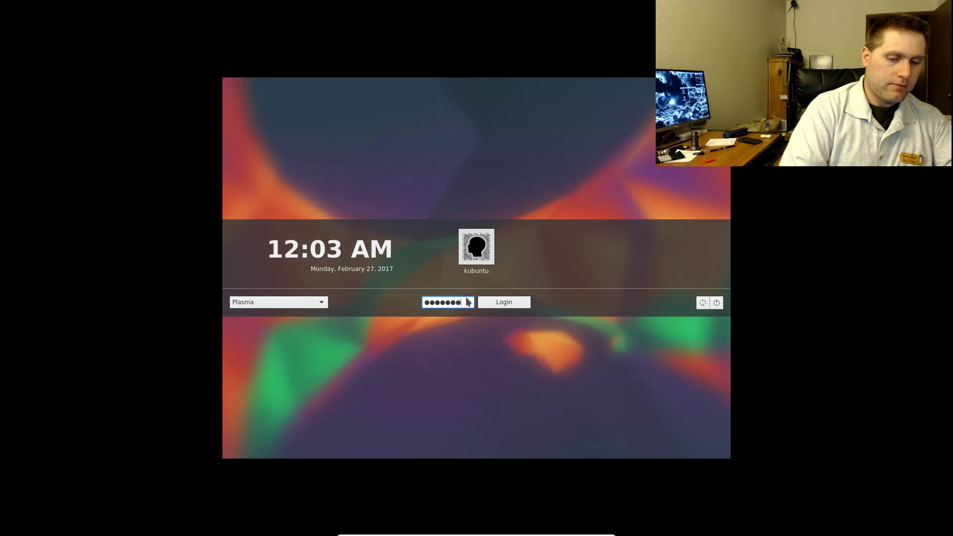
pyautogui.press('Return')
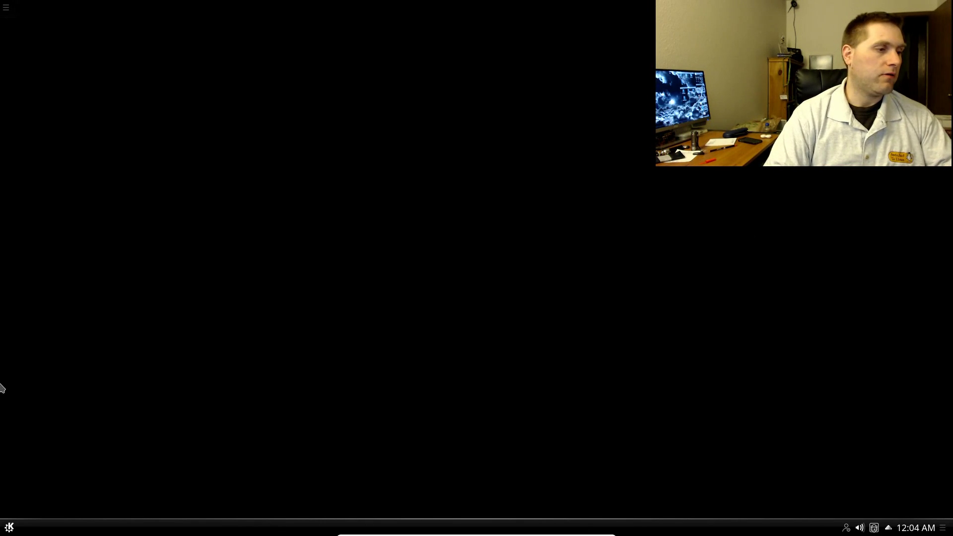
# - Glance through the application launcher categories and the desktop context menu
pyautogui.click(9, 527)
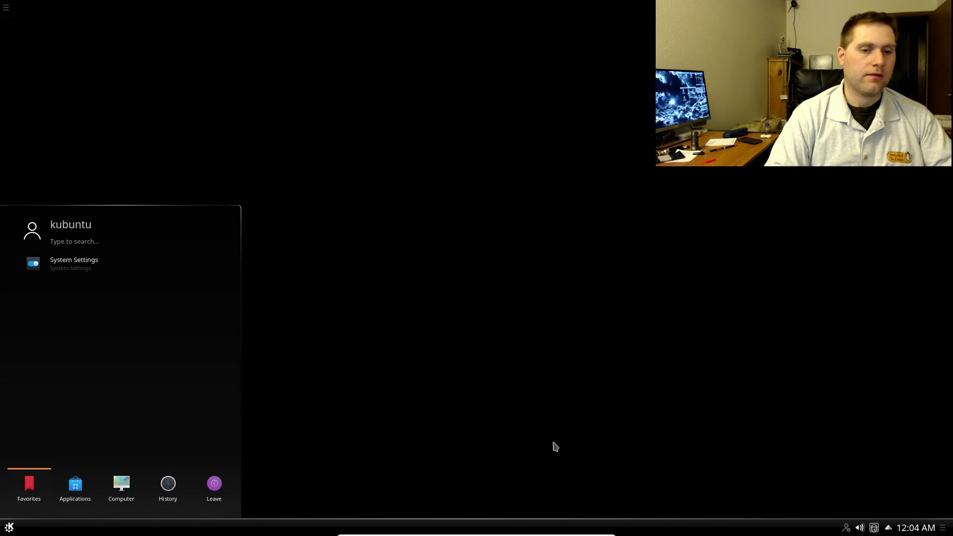
pyautogui.click(6, 530)
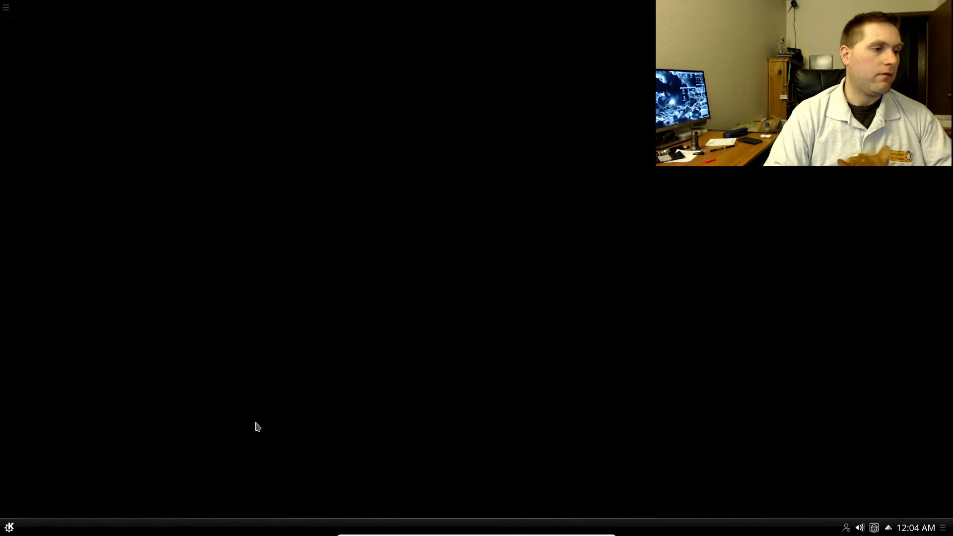
pyautogui.rightClick(557, 190)
pyautogui.click(443, 214)
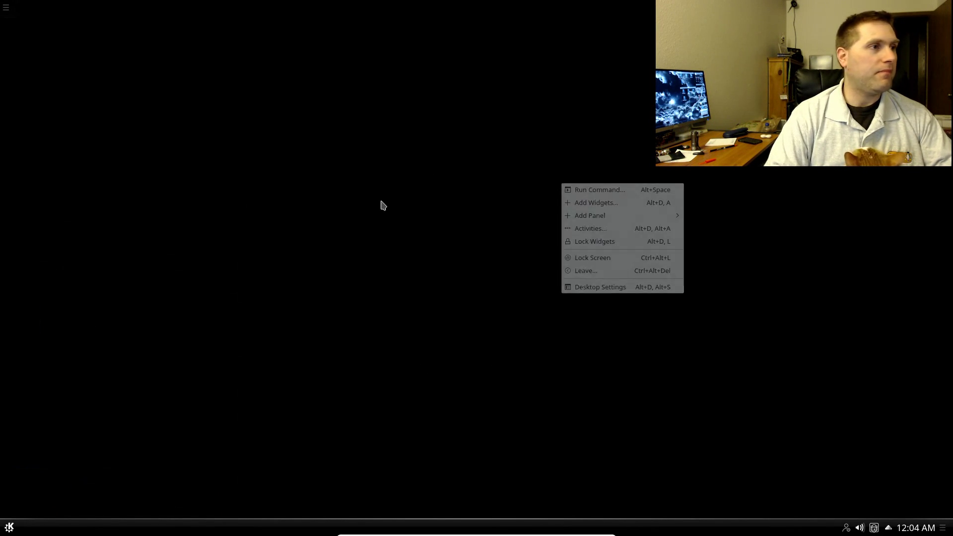
pyautogui.click(8, 528)
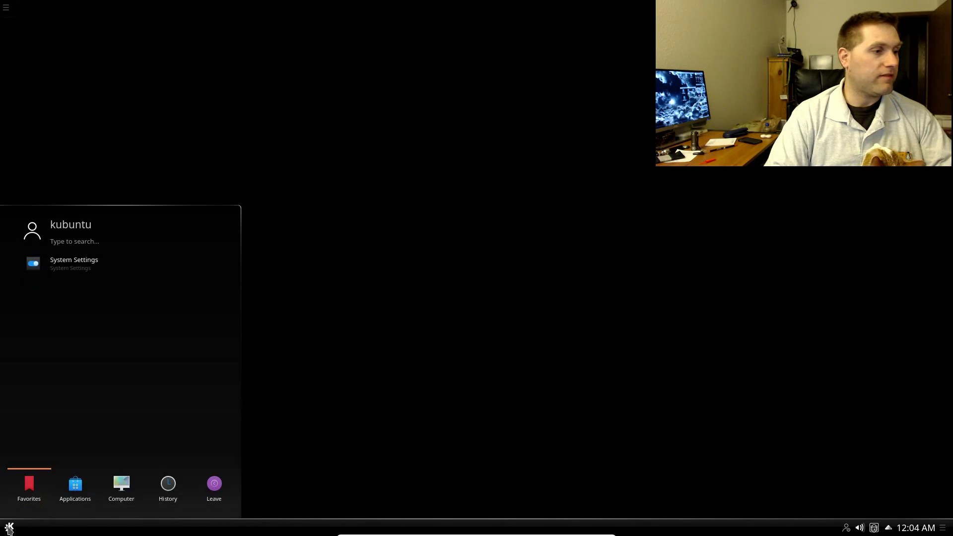
pyautogui.click(77, 489)
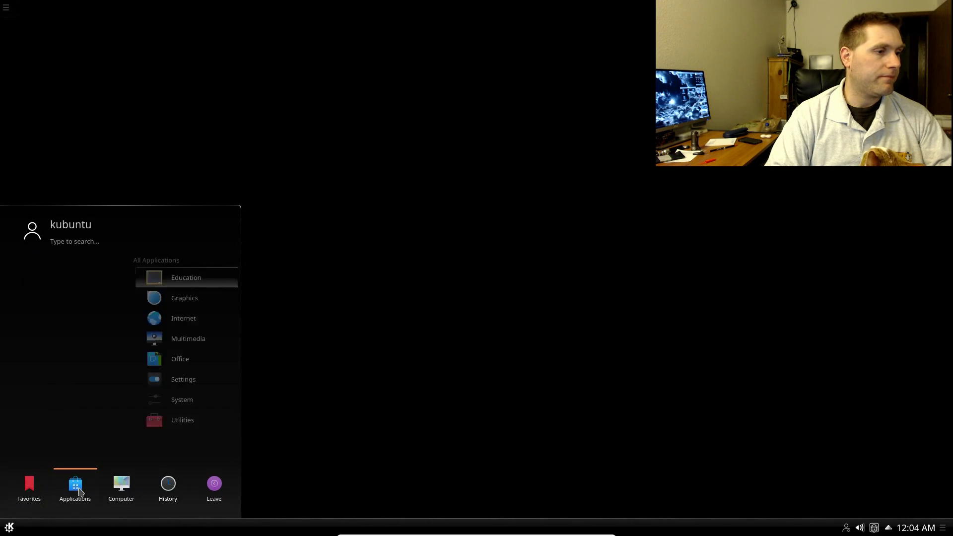
# - Apply the available built-in wallpaper image through Desktop Settings
pyautogui.rightClick(514, 275)
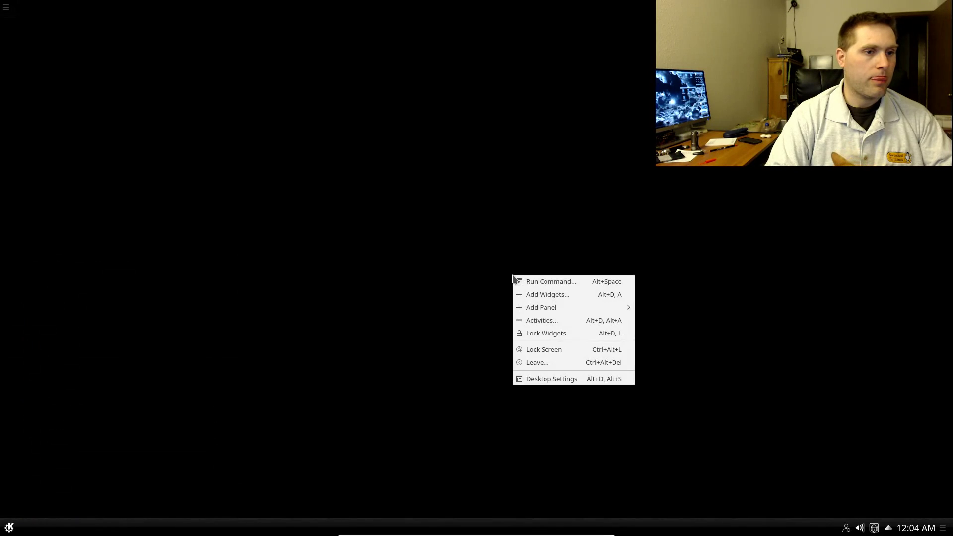
pyautogui.click(568, 383)
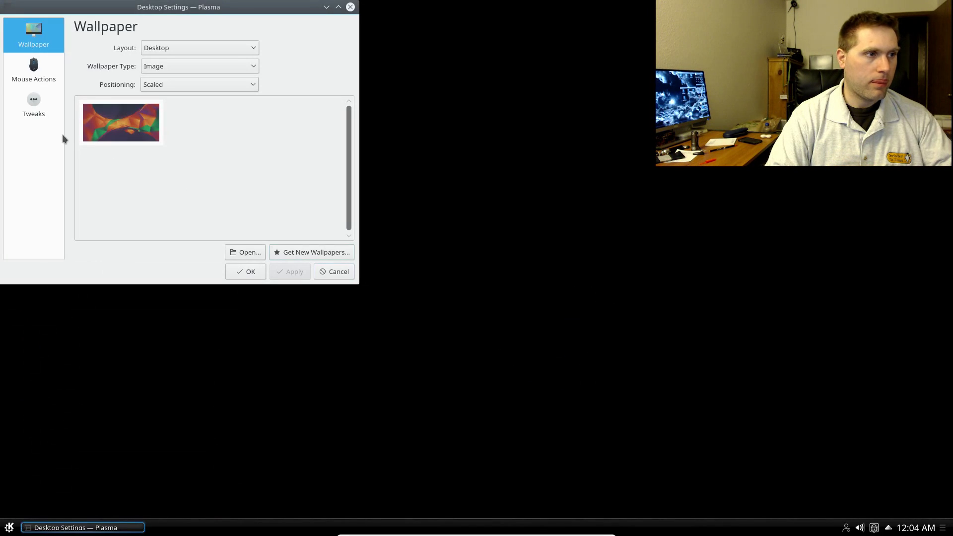
pyautogui.click(141, 129)
pyautogui.click(288, 272)
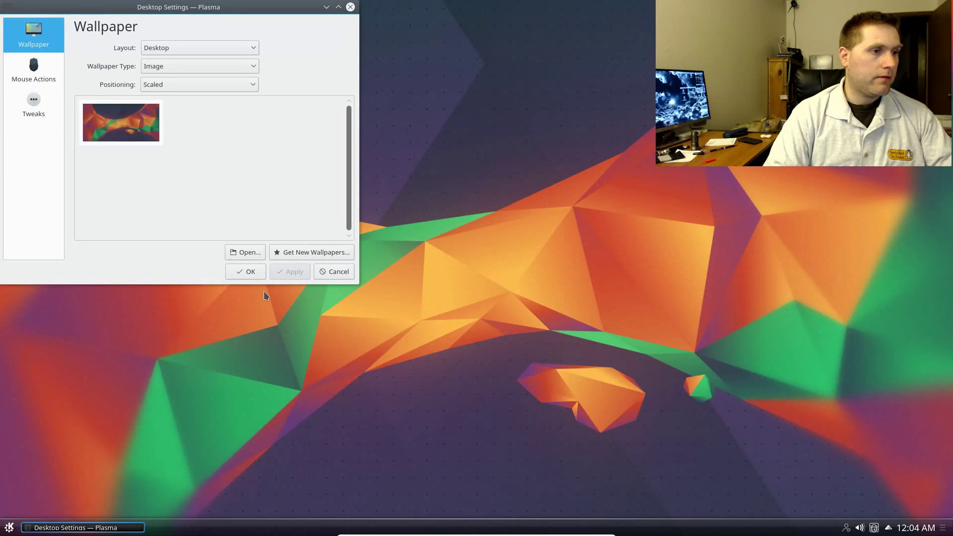
pyautogui.click(251, 273)
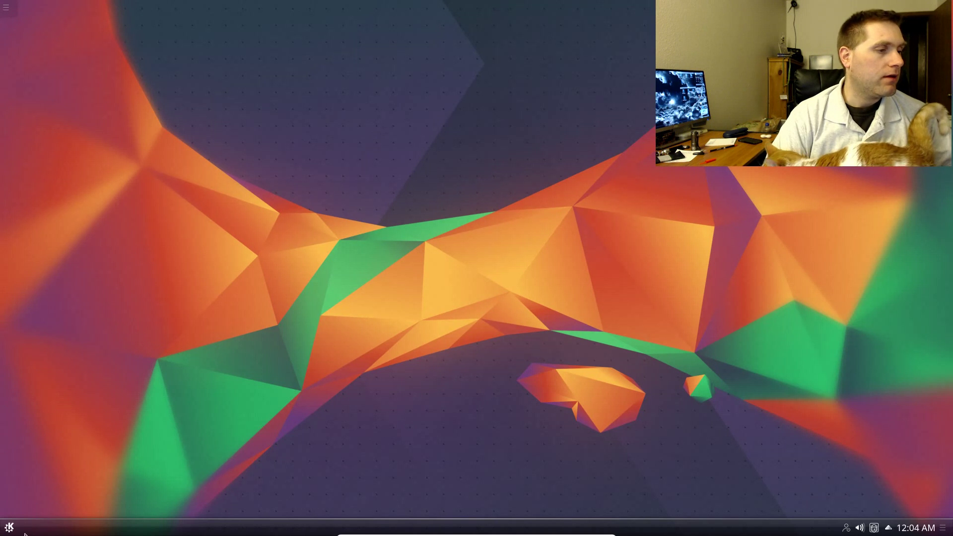
# - Reopen Desktop Settings and bring up the Download Wallpapers list
pyautogui.rightClick(315, 330)
pyautogui.click(336, 439)
pyautogui.rightClick(375, 331)
pyautogui.click(397, 435)
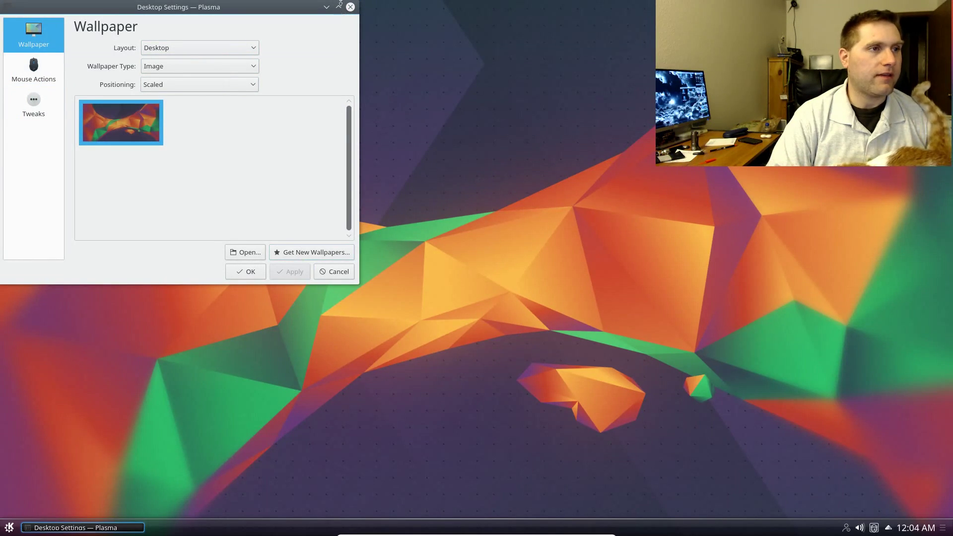
pyautogui.click(303, 255)
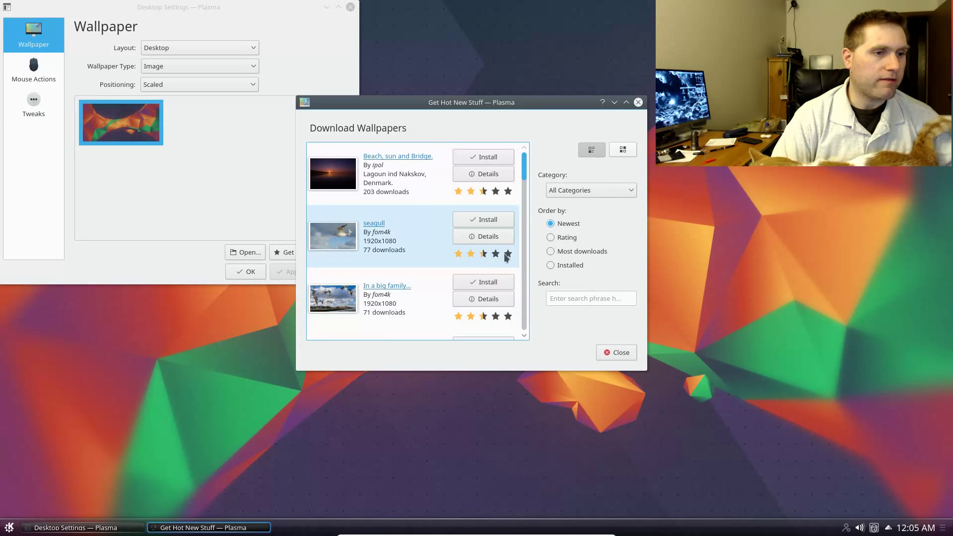
# - Install the seagull wallpaper, select and apply it, then close Desktop Settings
pyautogui.click(479, 282)
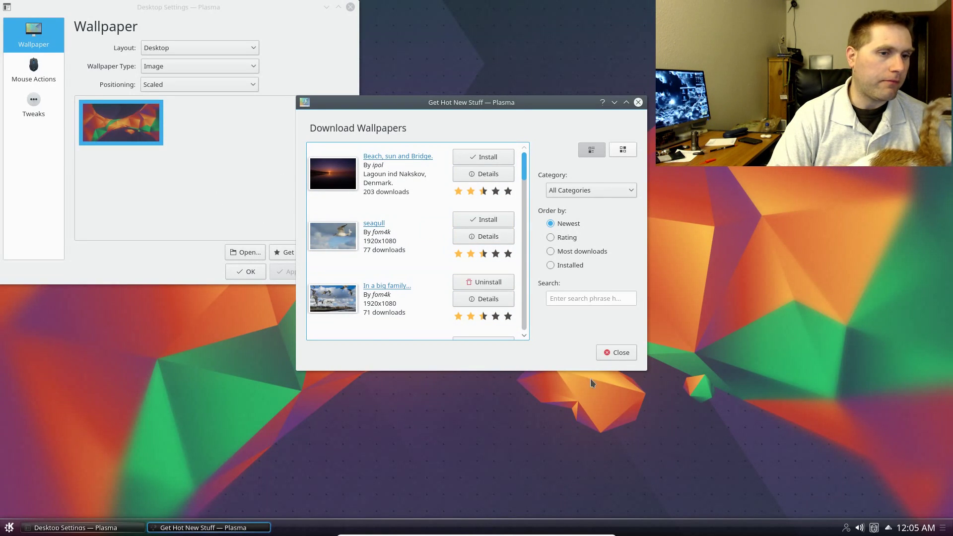
pyautogui.click(606, 352)
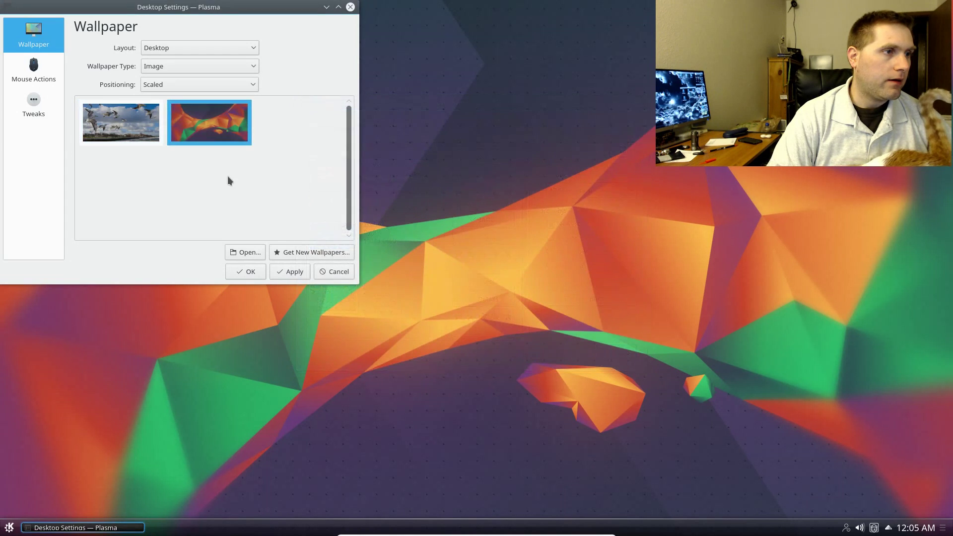
pyautogui.click(139, 134)
pyautogui.click(294, 276)
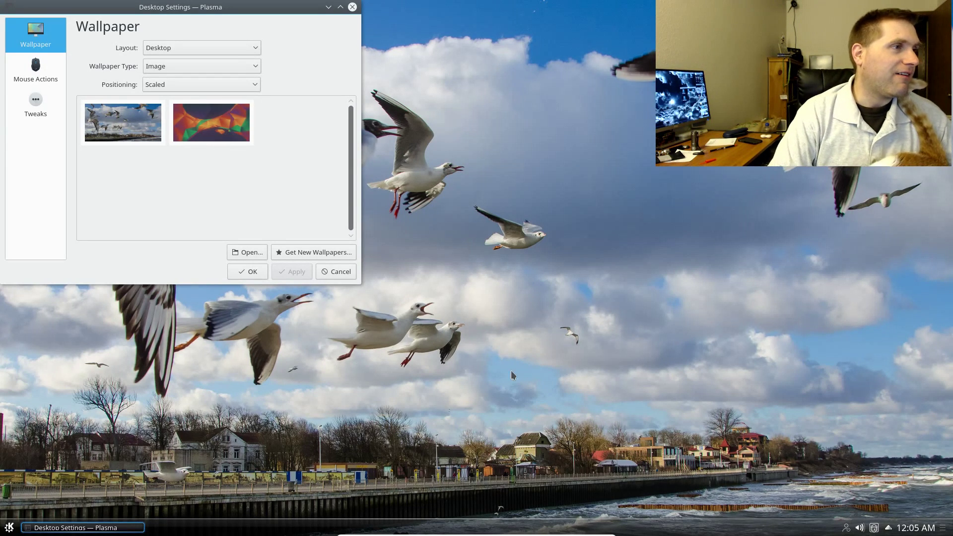
pyautogui.click(353, 7)
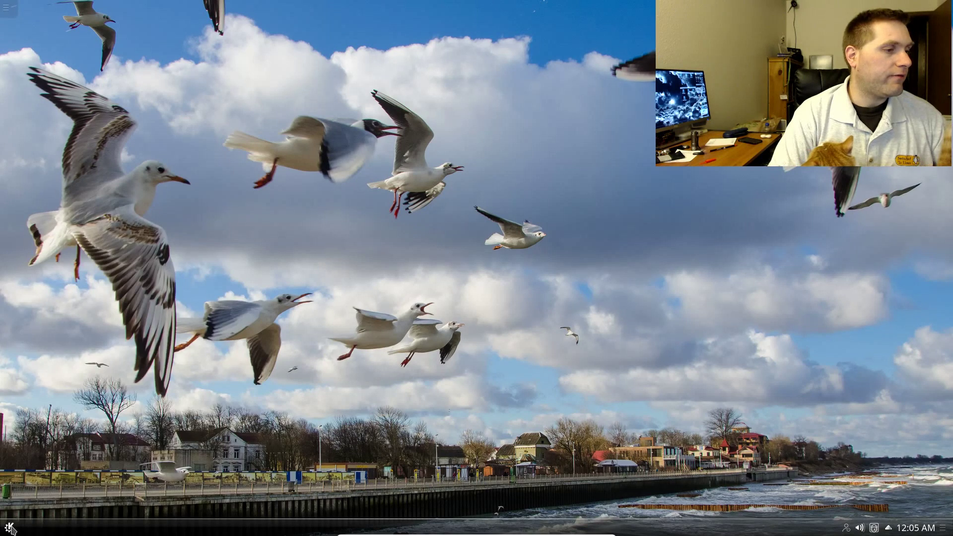
# - Browse the Education > Mathematics, Graphics and Internet launcher categories
pyautogui.click(10, 527)
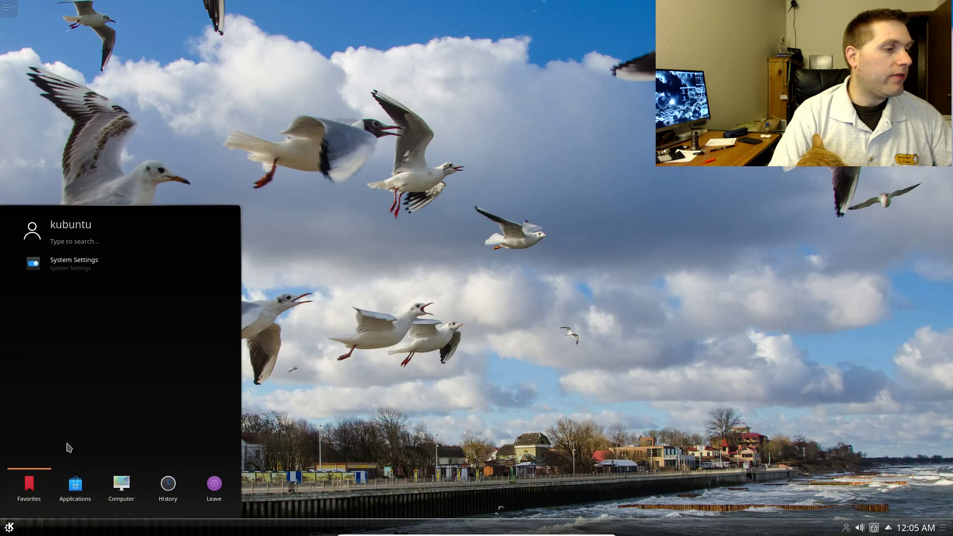
pyautogui.click(84, 496)
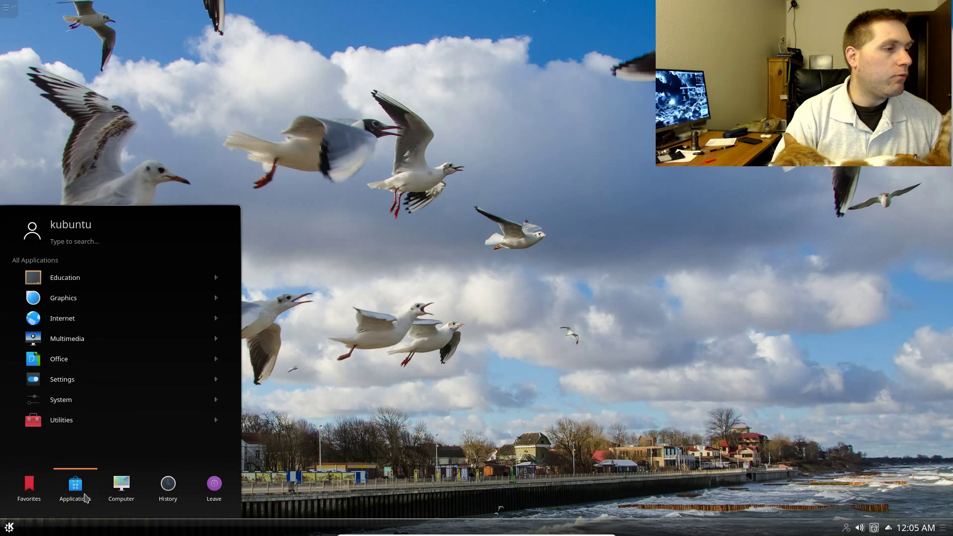
pyautogui.click(98, 278)
pyautogui.click(102, 279)
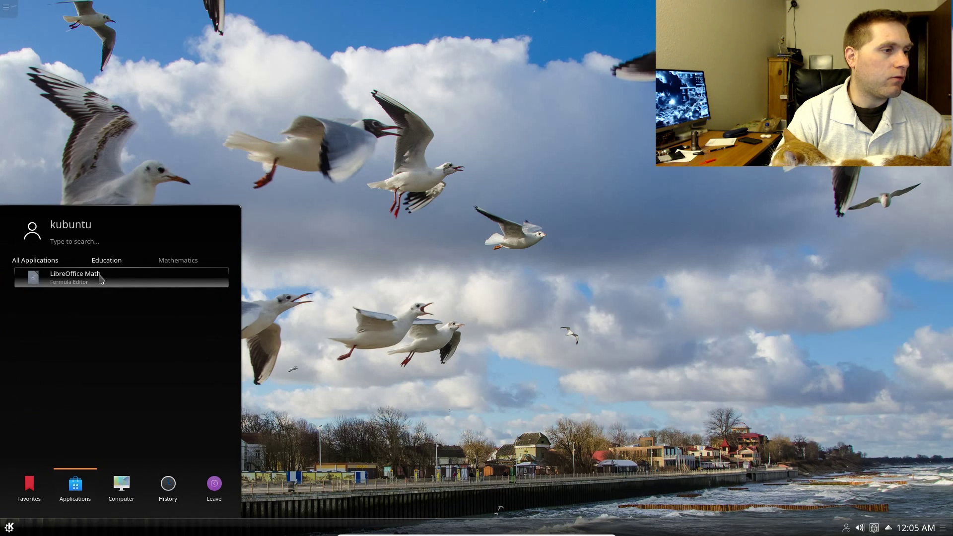
pyautogui.click(47, 264)
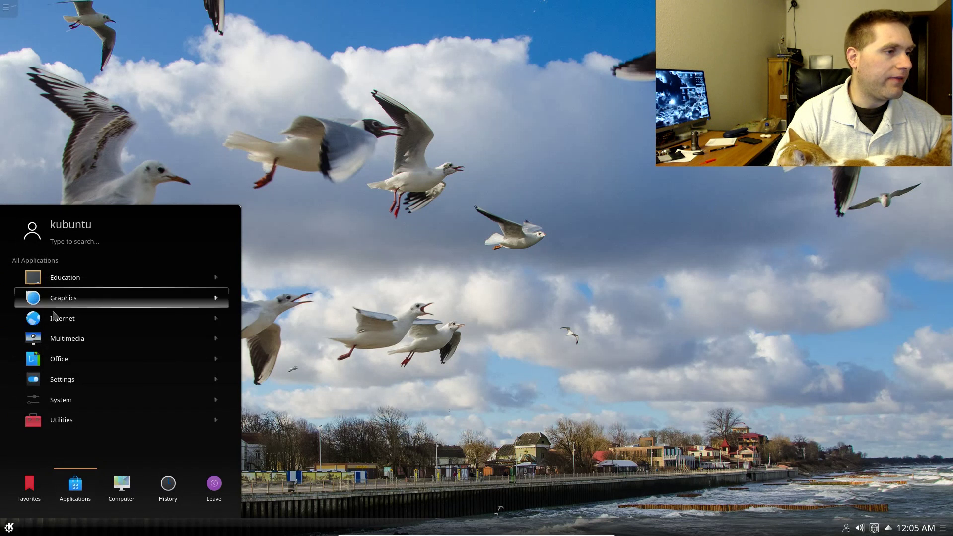
pyautogui.click(105, 295)
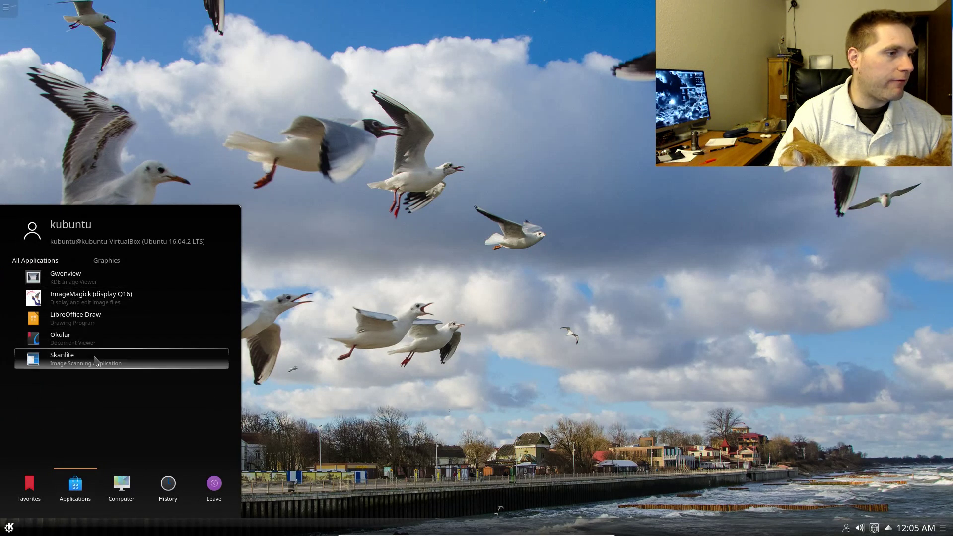
pyautogui.click(32, 261)
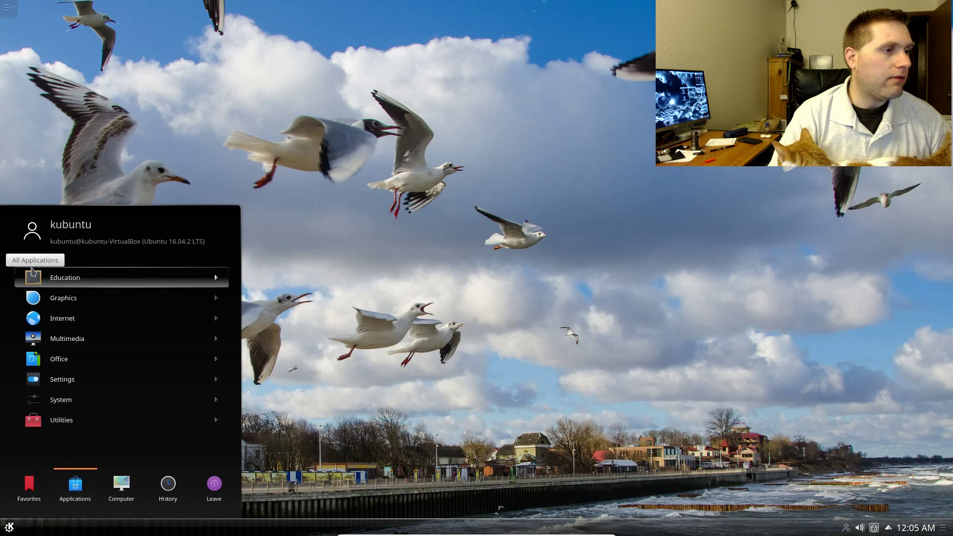
pyautogui.click(75, 318)
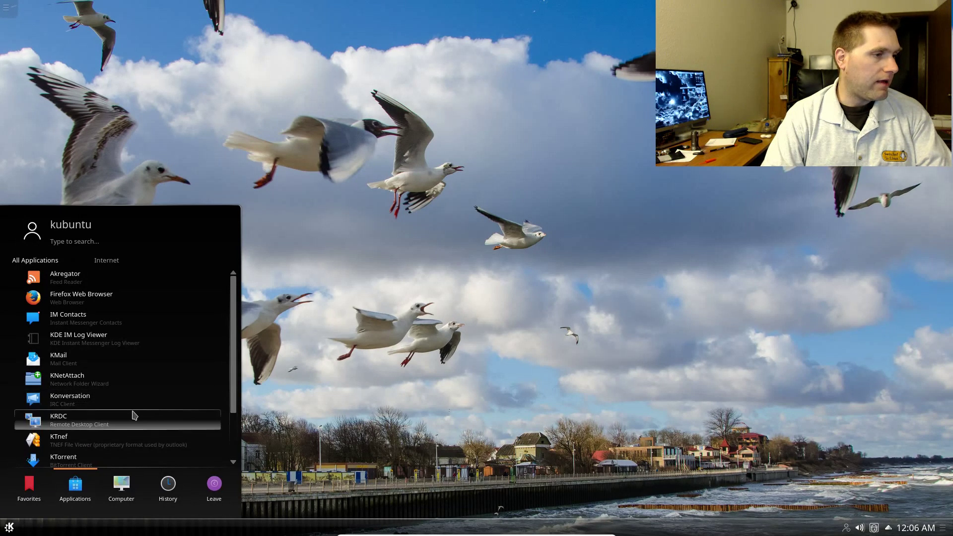
pyautogui.scroll(-2, 127, 449)
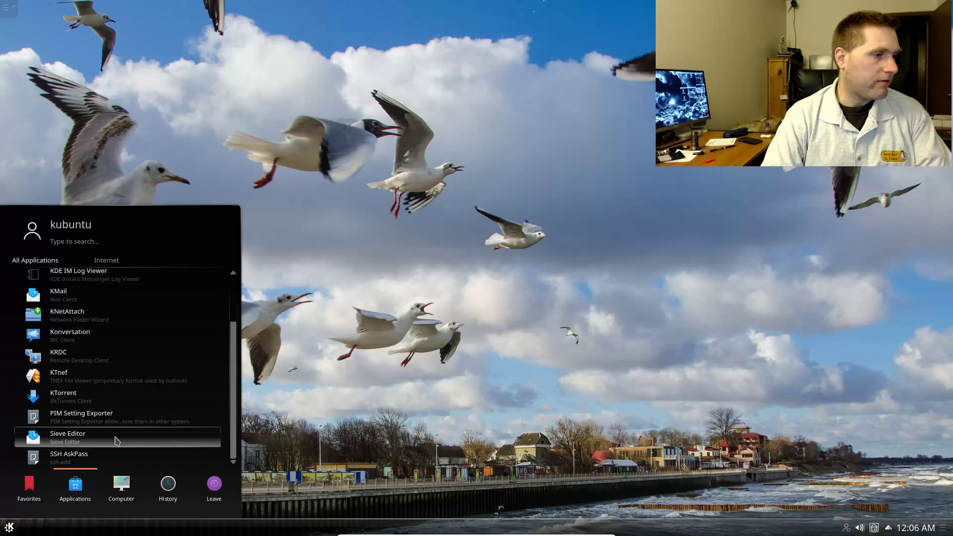
pyautogui.scroll(2, 105, 462)
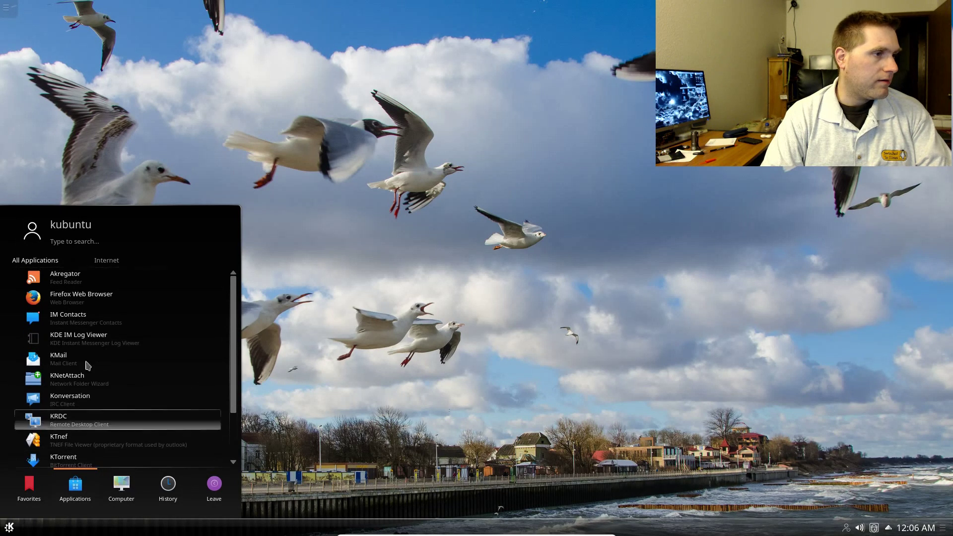
pyautogui.click(35, 260)
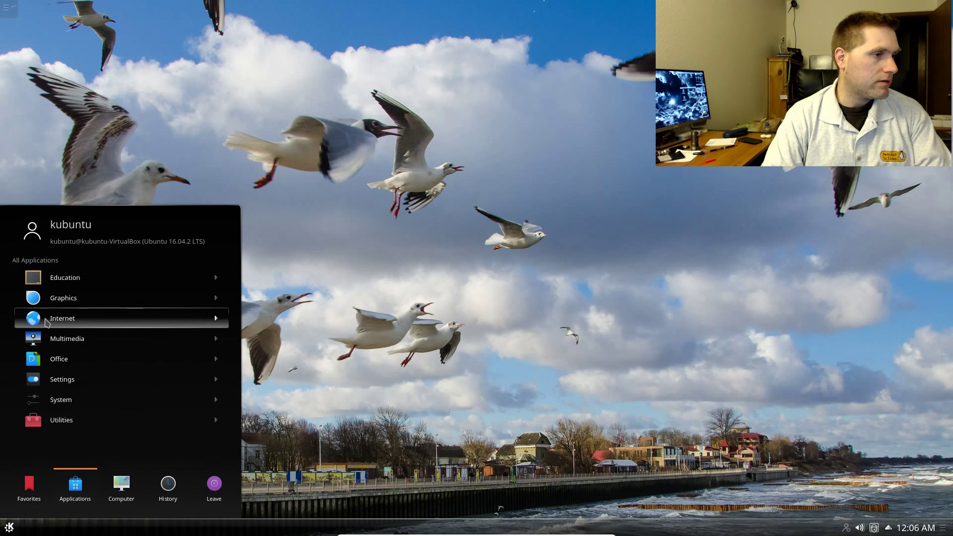
# - Look through Multimedia and Office, then open and close Settings > Input Method
pyautogui.click(70, 338)
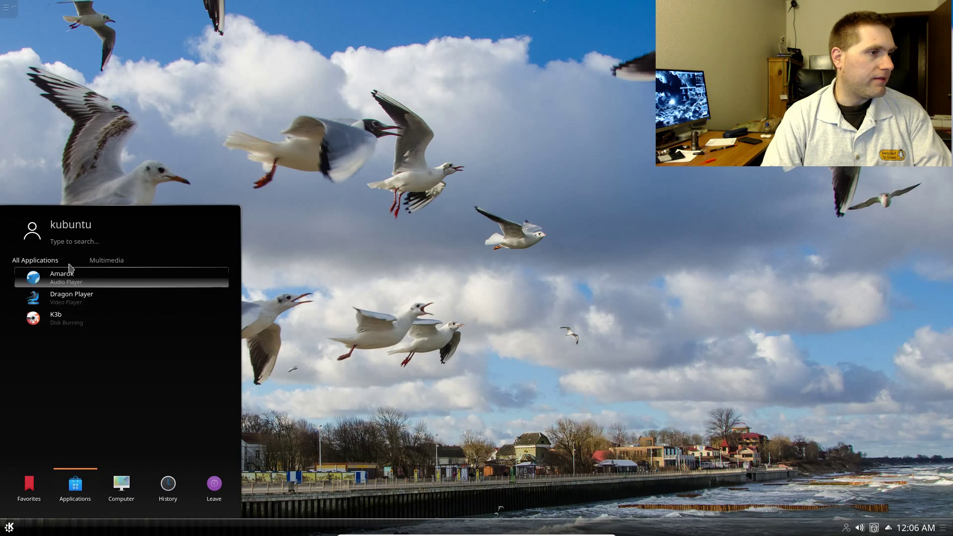
pyautogui.click(44, 261)
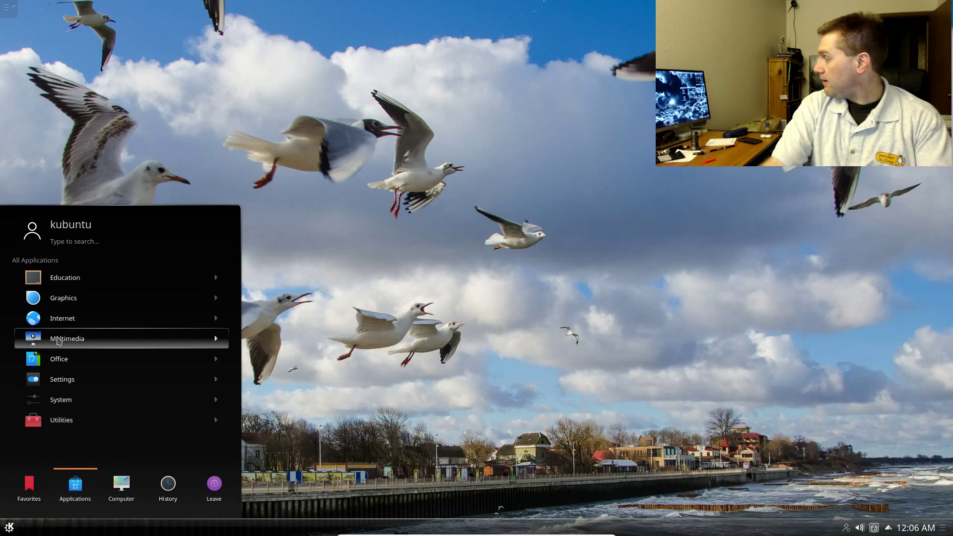
pyautogui.click(81, 358)
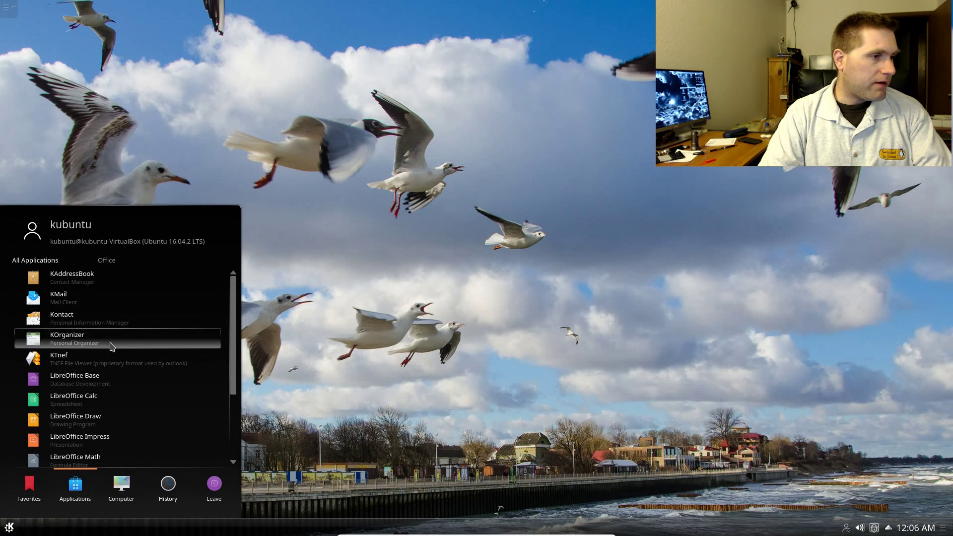
pyautogui.scroll(-3, 130, 340)
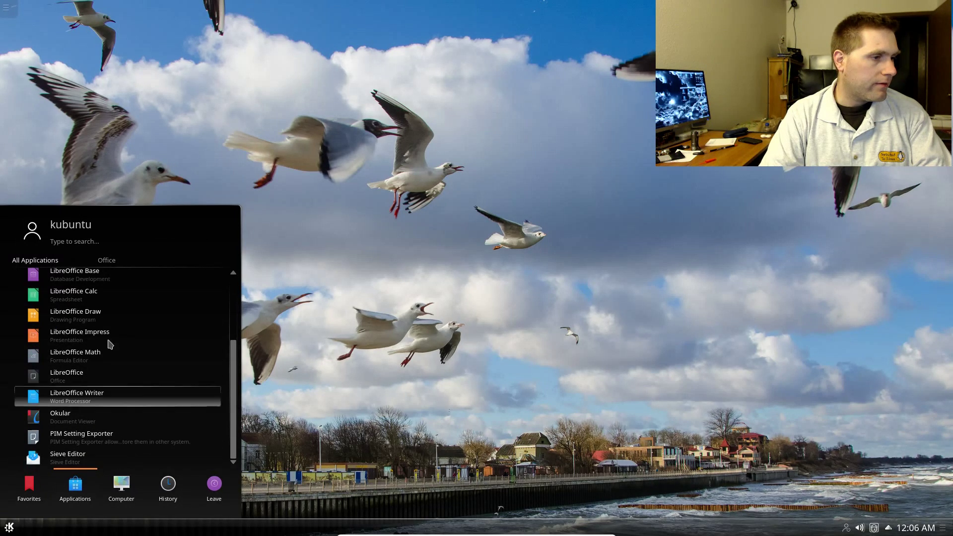
pyautogui.click(35, 260)
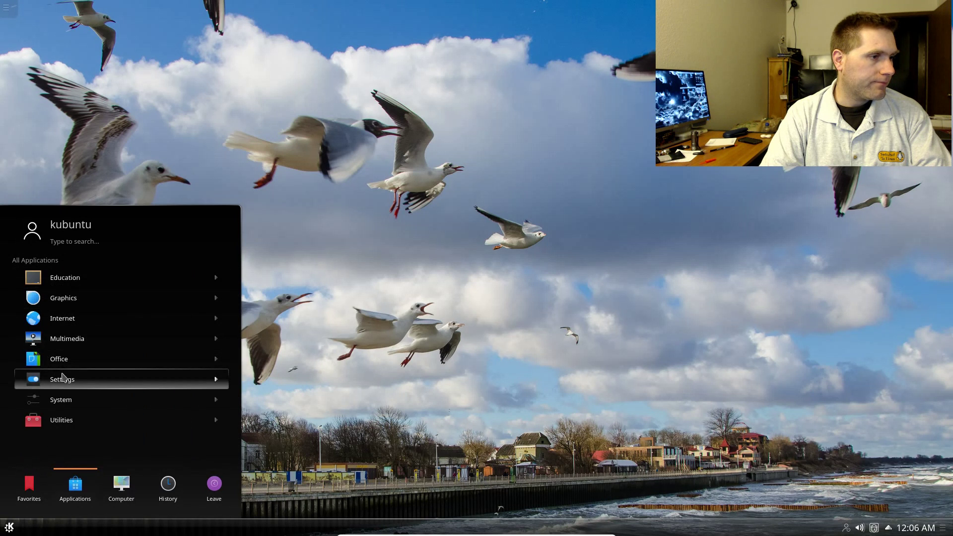
pyautogui.click(62, 379)
pyautogui.click(50, 273)
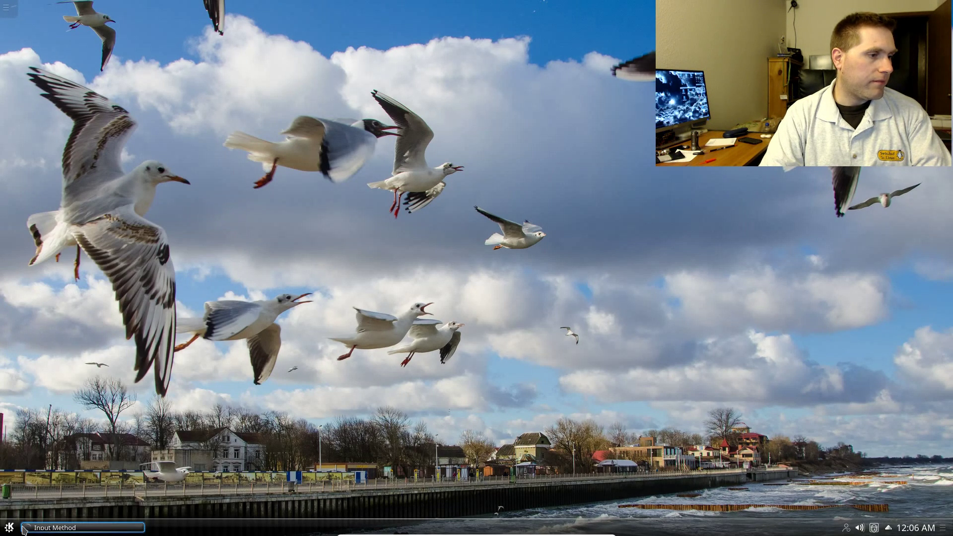
pyautogui.click(618, 159)
# - Reopen the launcher and list the System category apps
pyautogui.click(9, 528)
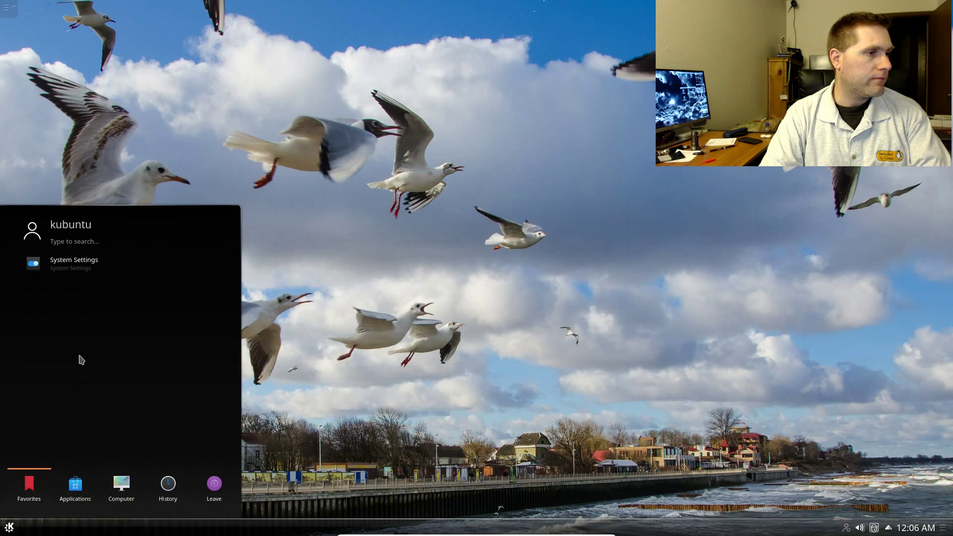
pyautogui.click(75, 492)
pyautogui.click(92, 399)
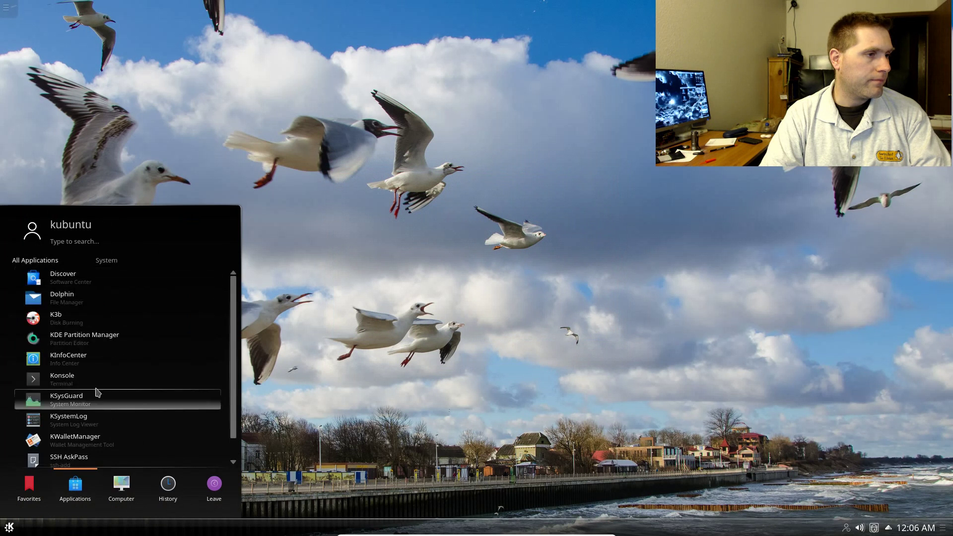
pyautogui.scroll(-1, 124, 337)
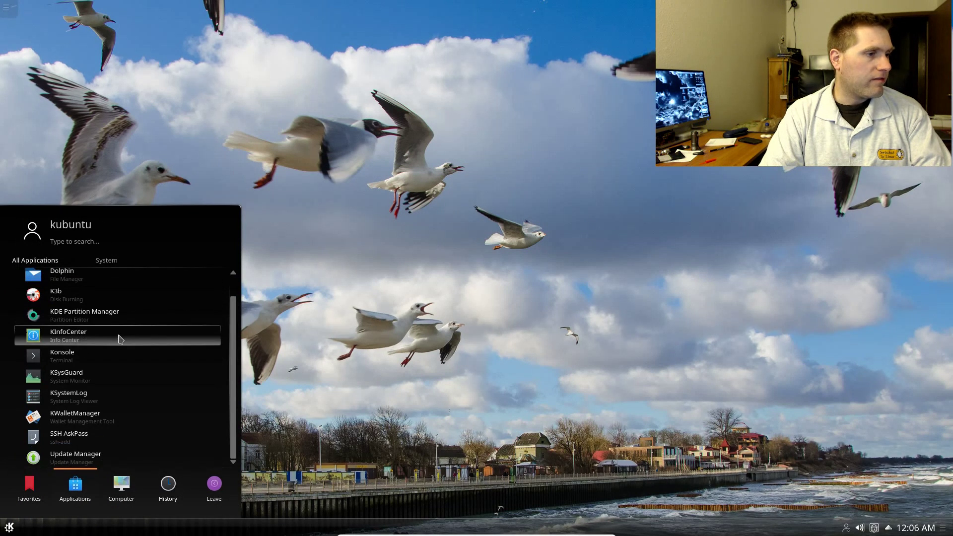
# - Launch KSysGuard, centre its window, view the System Load graphs, then close it
pyautogui.click(130, 382)
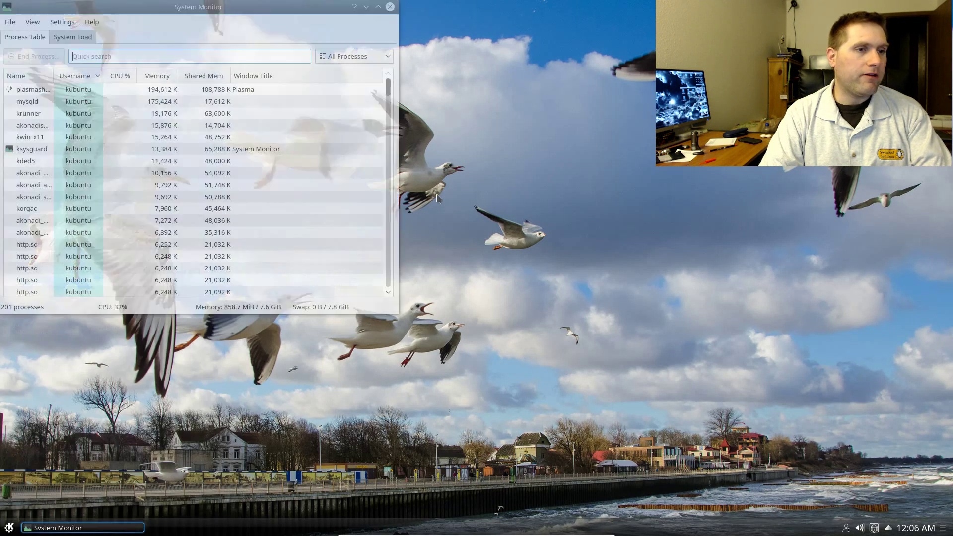
pyautogui.moveTo(250, 8); pyautogui.dragTo(565, 83)
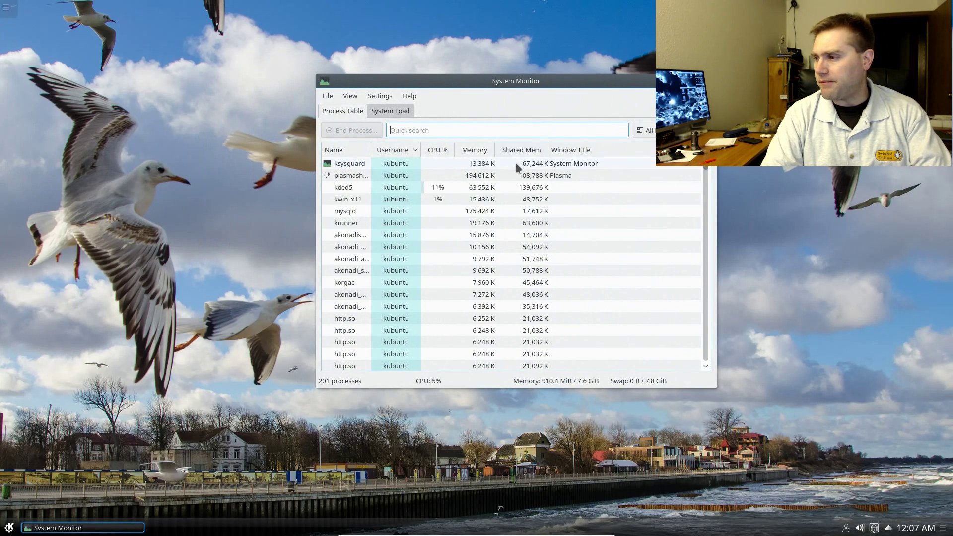
pyautogui.click(387, 110)
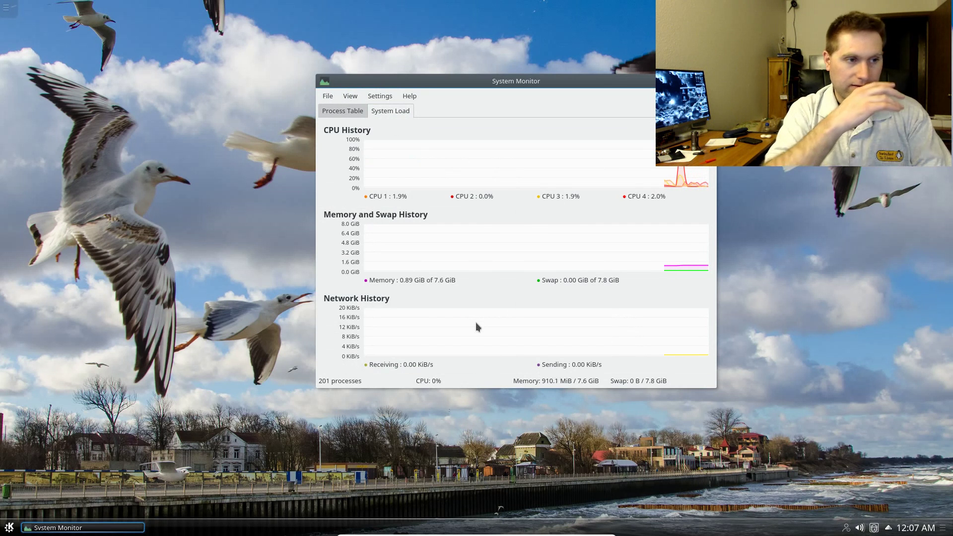
pyautogui.moveTo(475, 323)
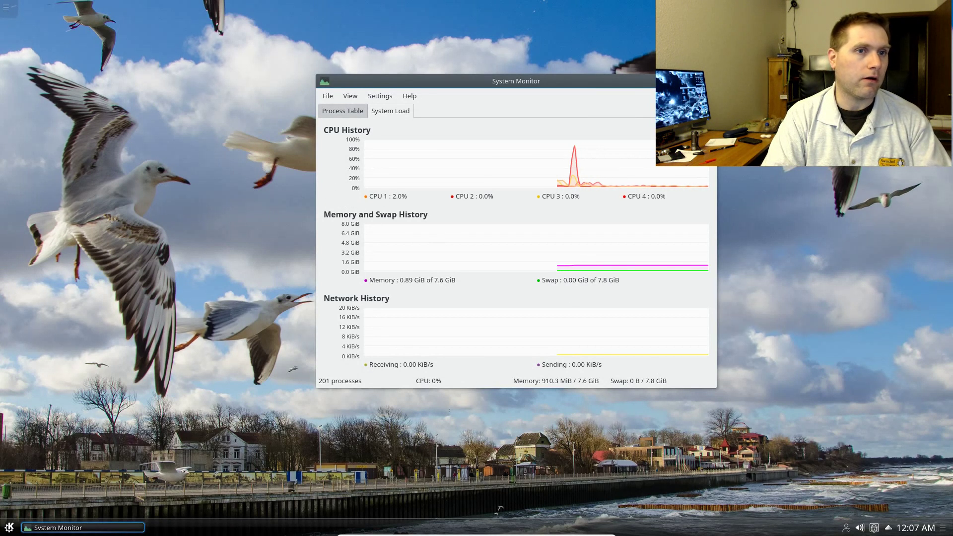
pyautogui.click(709, 81)
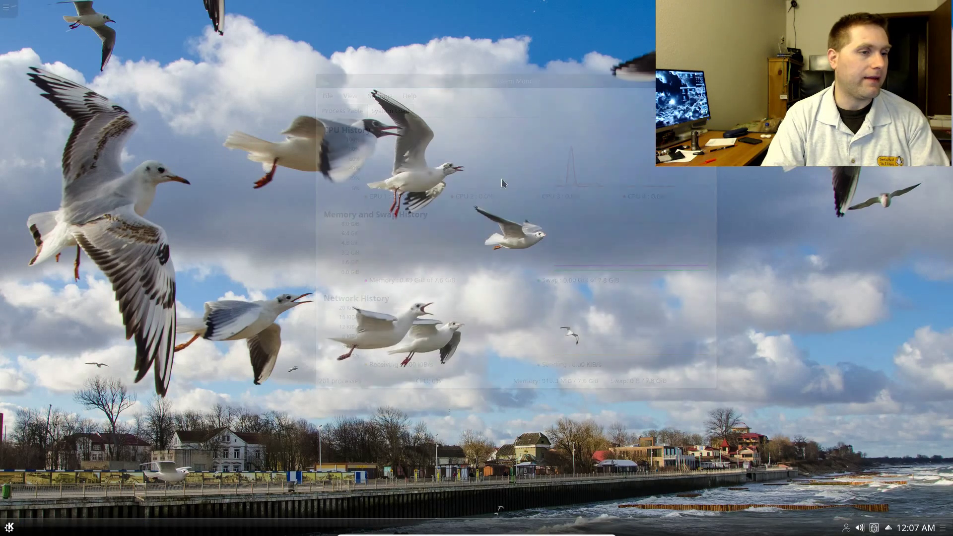
# - Search the launcher for 'dis' and launch Discover
pyautogui.click(9, 528)
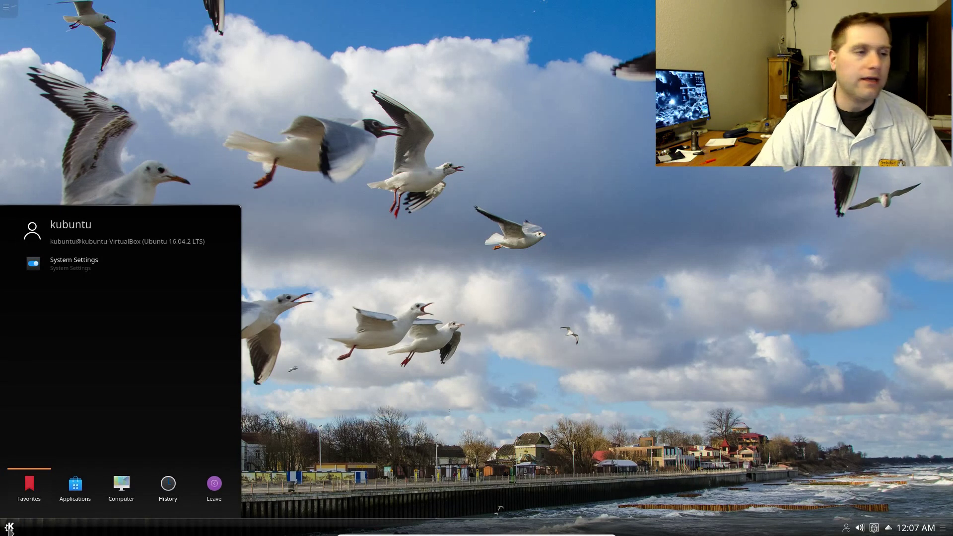
pyautogui.click(89, 497)
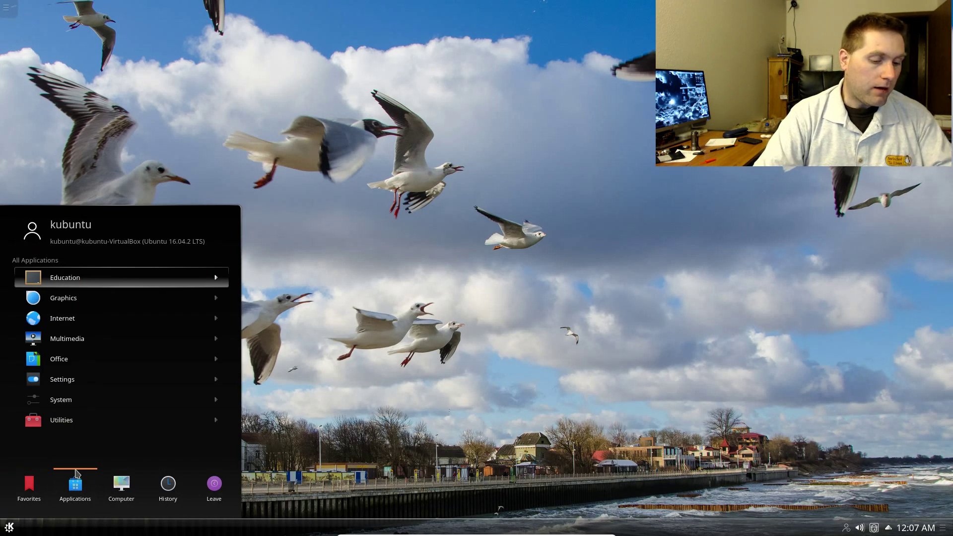
pyautogui.write('dis')
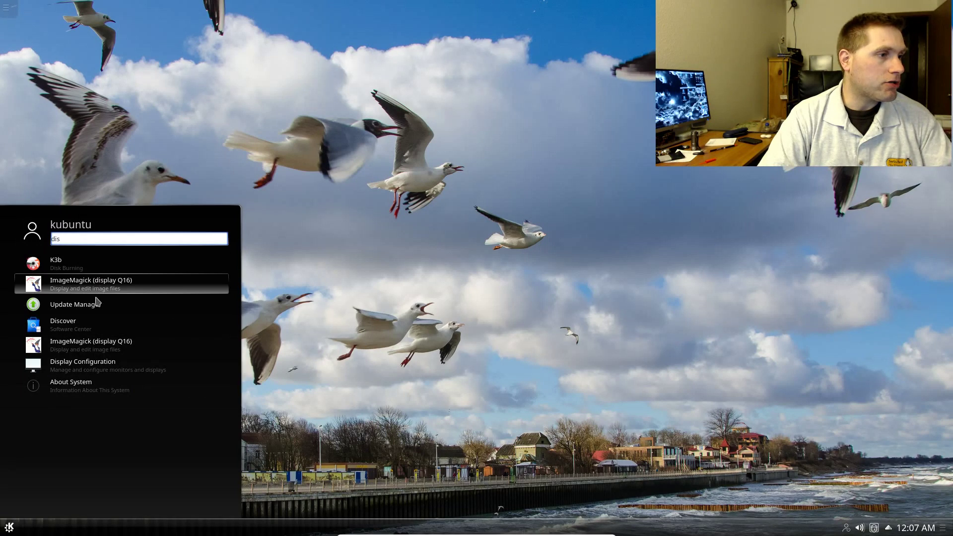
pyautogui.click(83, 322)
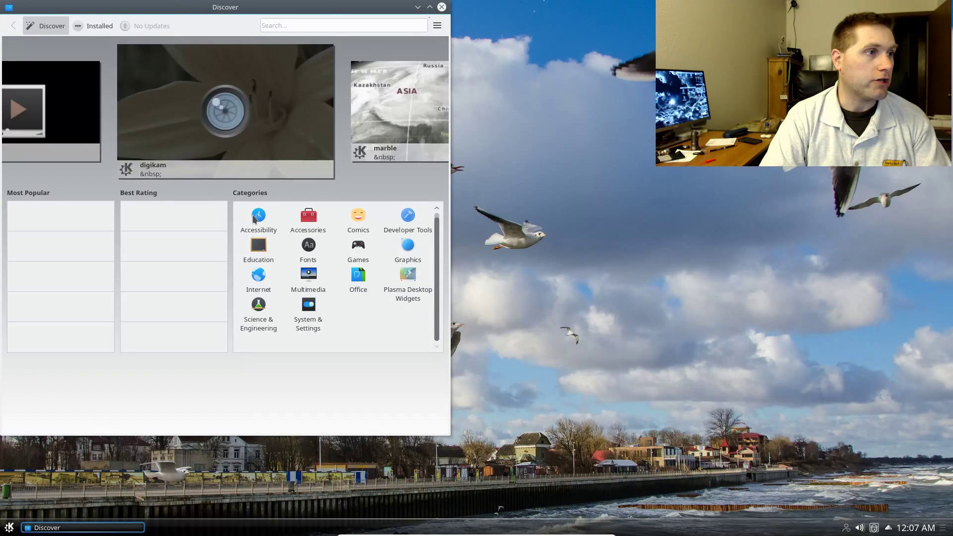
# - Browse Discover's Accessibility and Fonts categories, authenticating with the account password when prompted
pyautogui.click(256, 220)
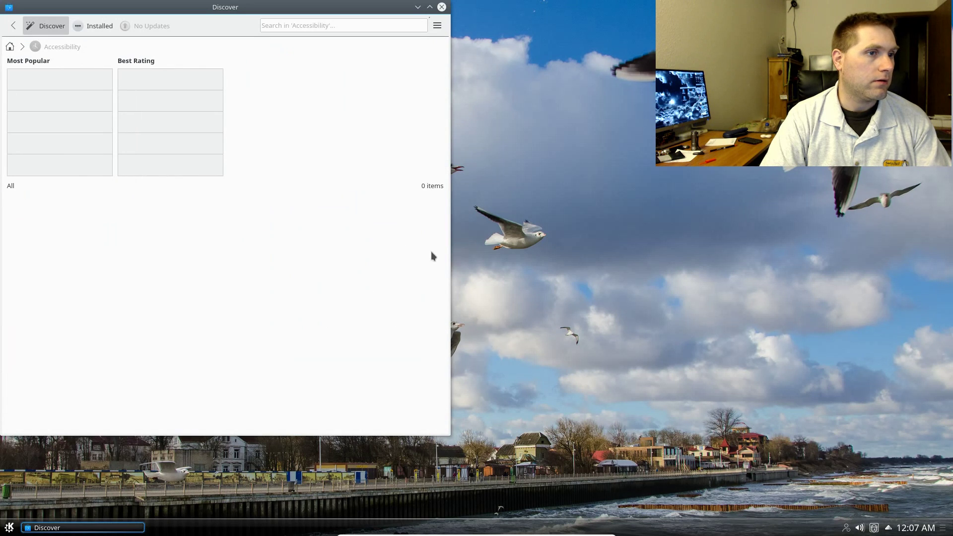
pyautogui.click(10, 47)
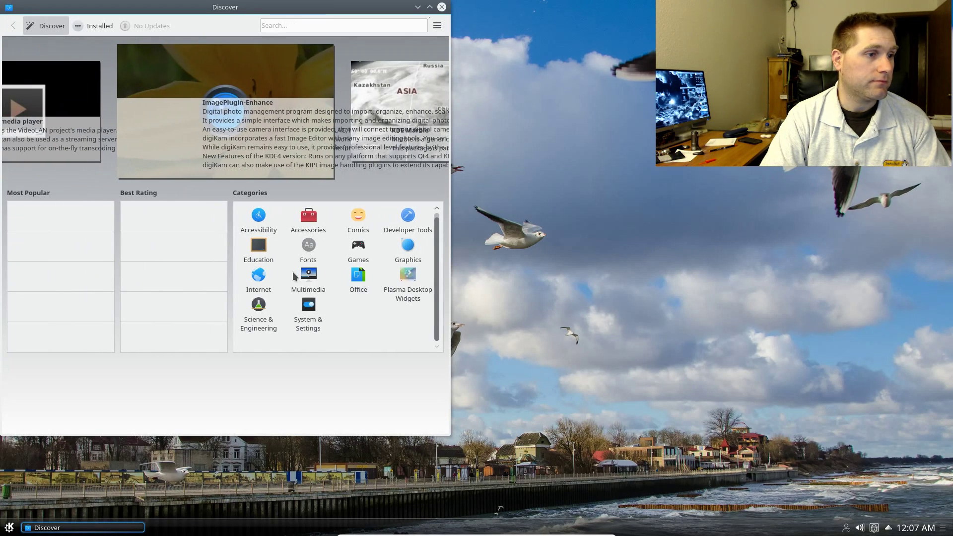
pyautogui.click(309, 246)
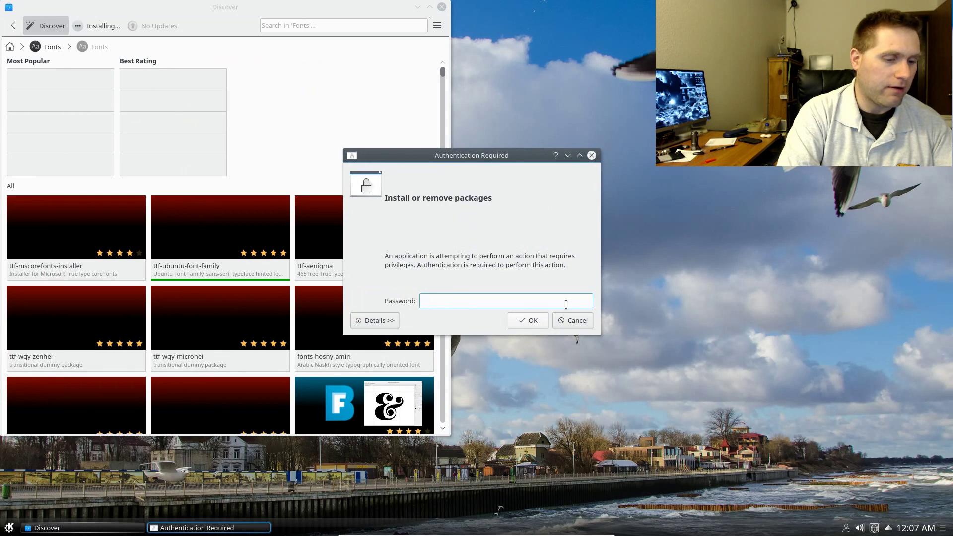
pyautogui.write('*******')
pyautogui.press('Return')
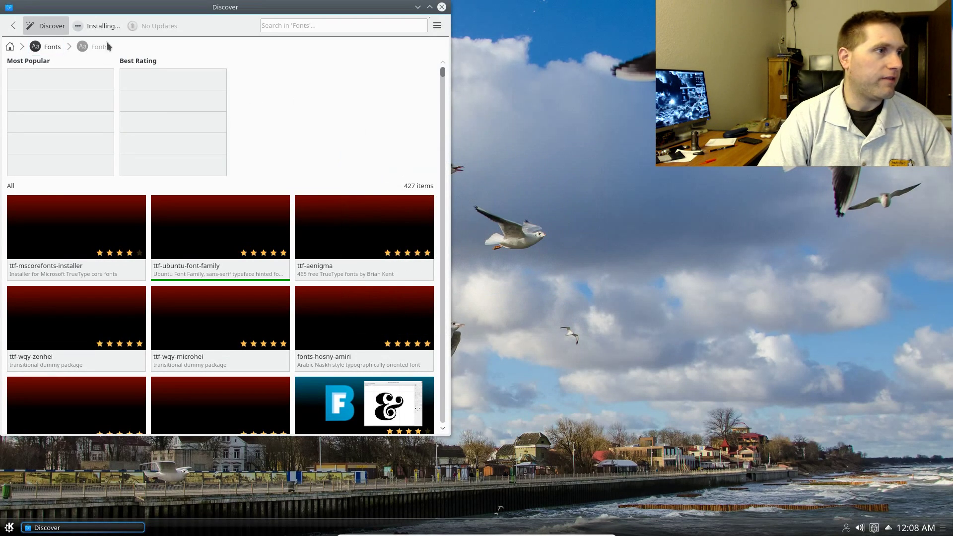
pyautogui.click(49, 50)
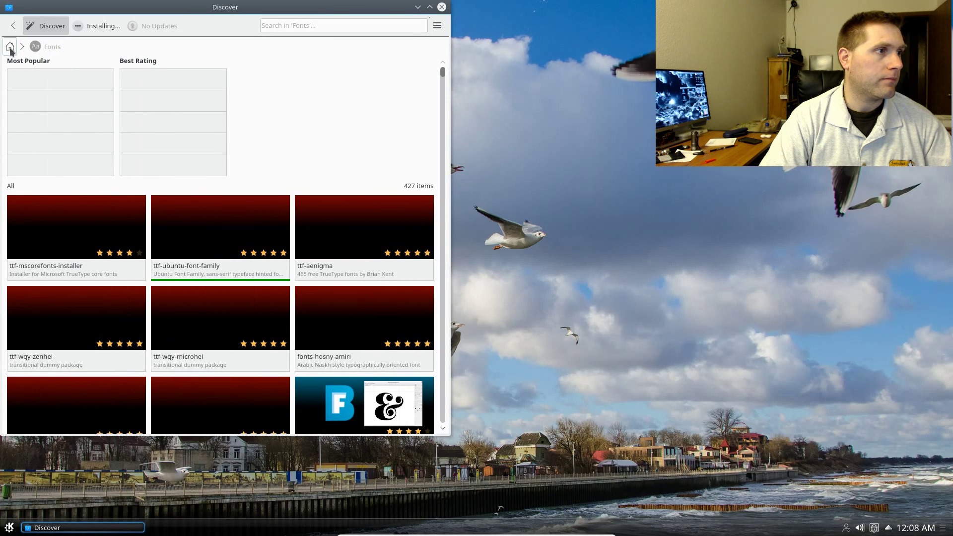
pyautogui.click(10, 46)
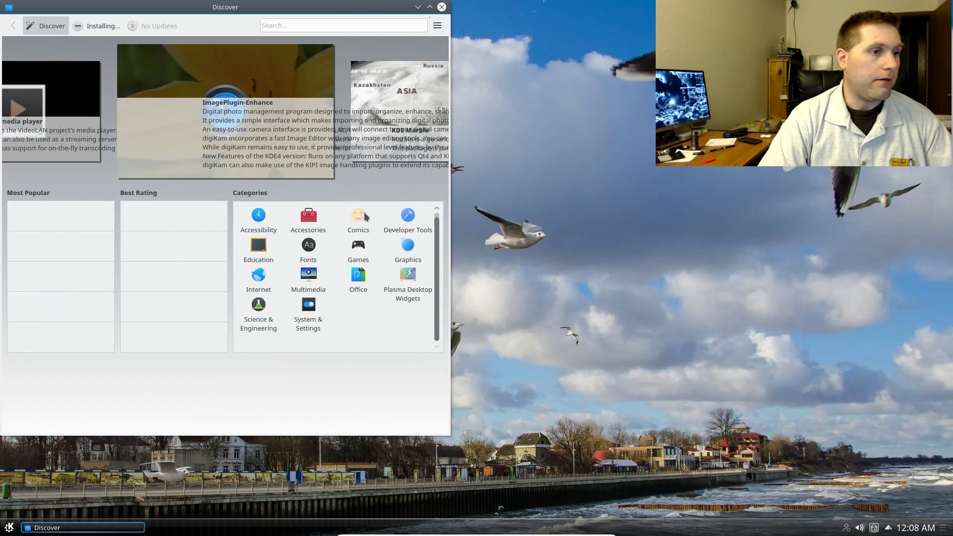
# - View Office, the Installed list and System & Settings, then close Discover
pyautogui.click(359, 276)
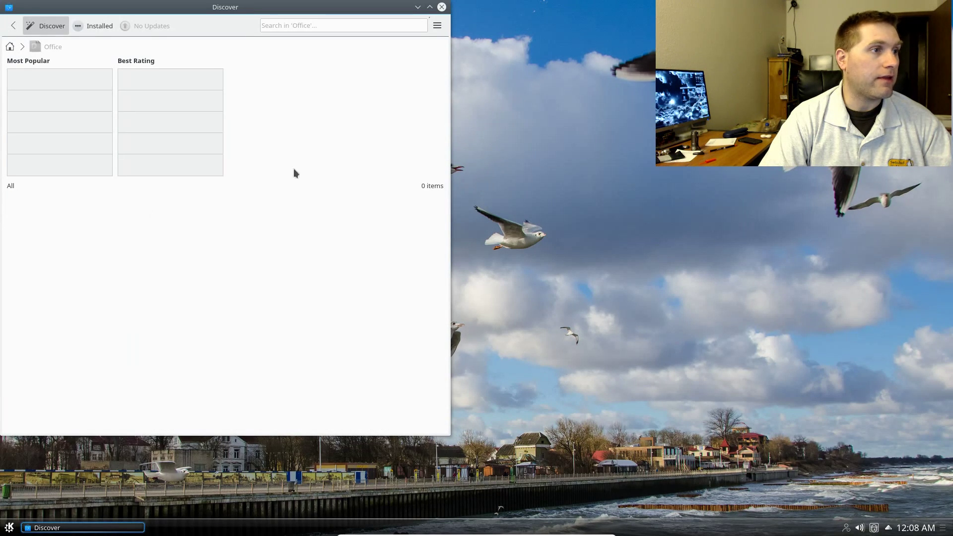
pyautogui.click(85, 28)
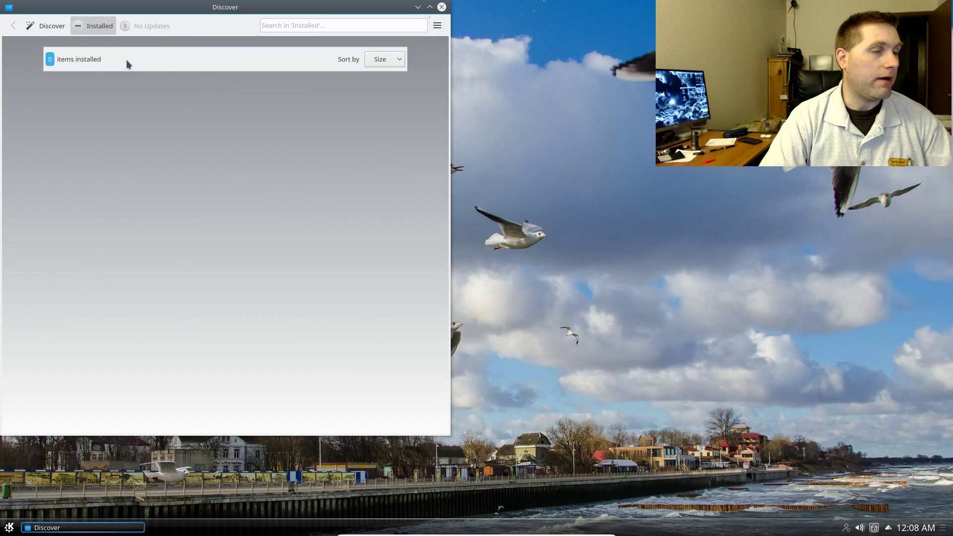
pyautogui.click(390, 61)
pyautogui.click(363, 43)
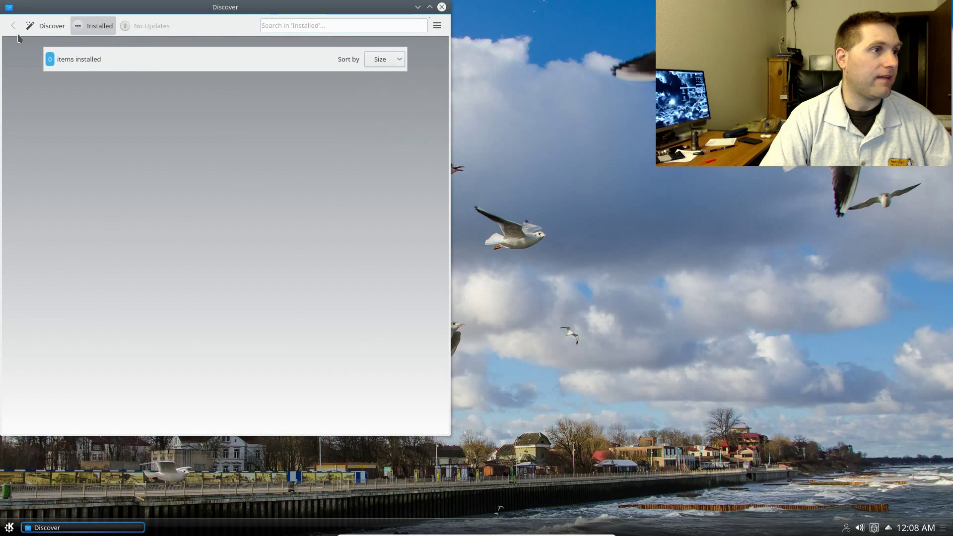
pyautogui.click(39, 28)
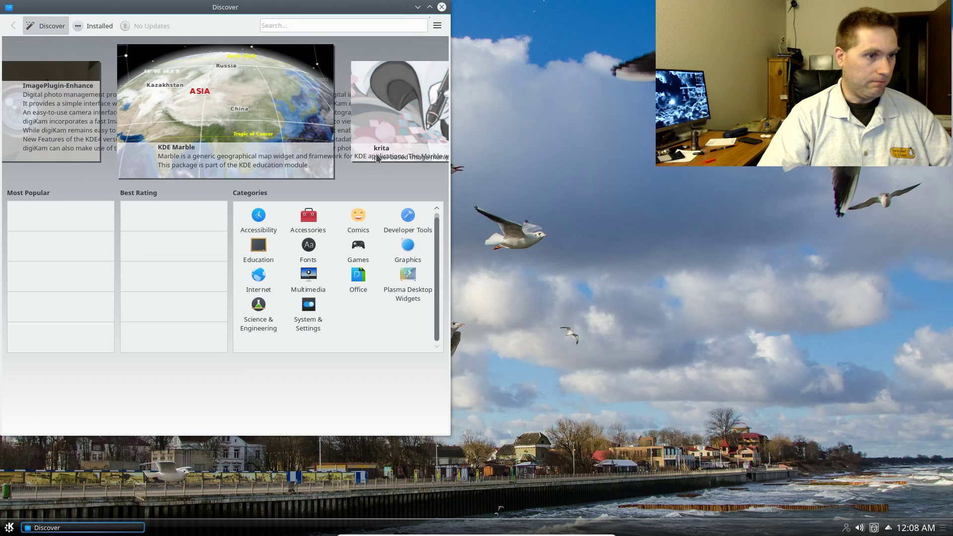
pyautogui.click(299, 323)
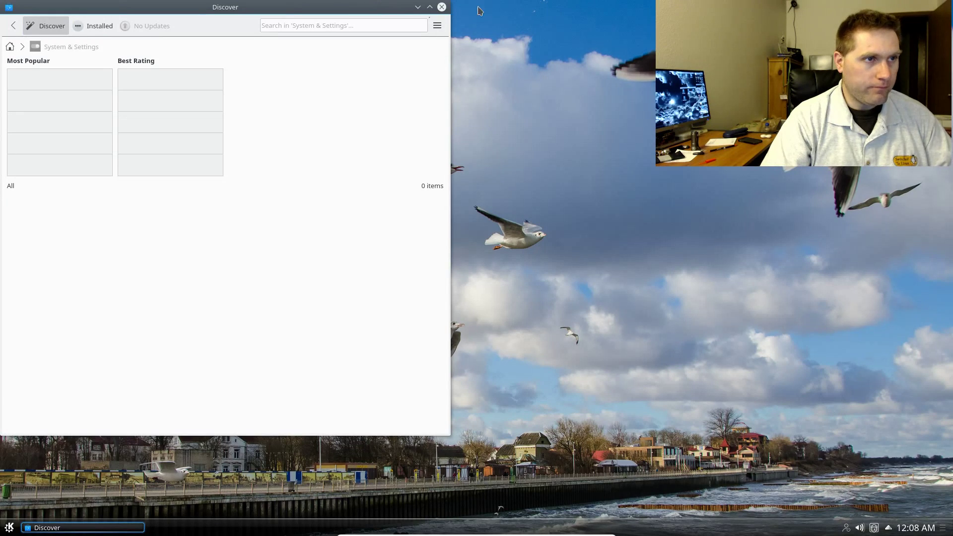
pyautogui.click(442, 7)
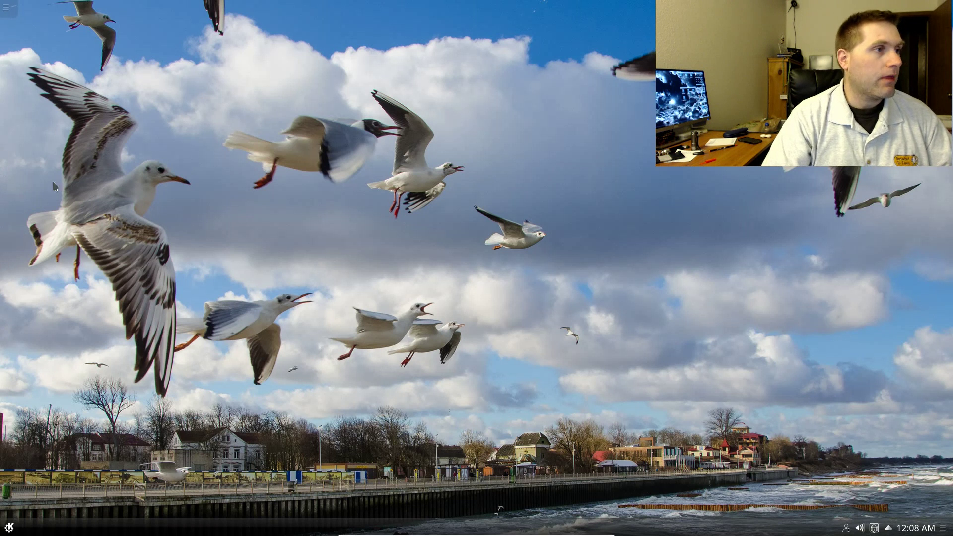
# - Switch the desktop layout to Folder View in Desktop Settings and apply it
pyautogui.rightClick(403, 97)
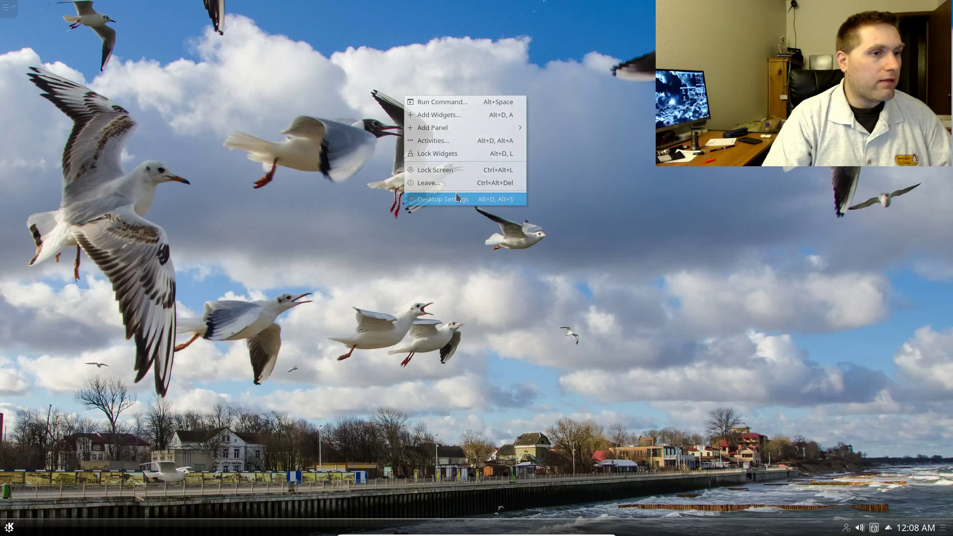
pyautogui.click(455, 200)
pyautogui.click(177, 47)
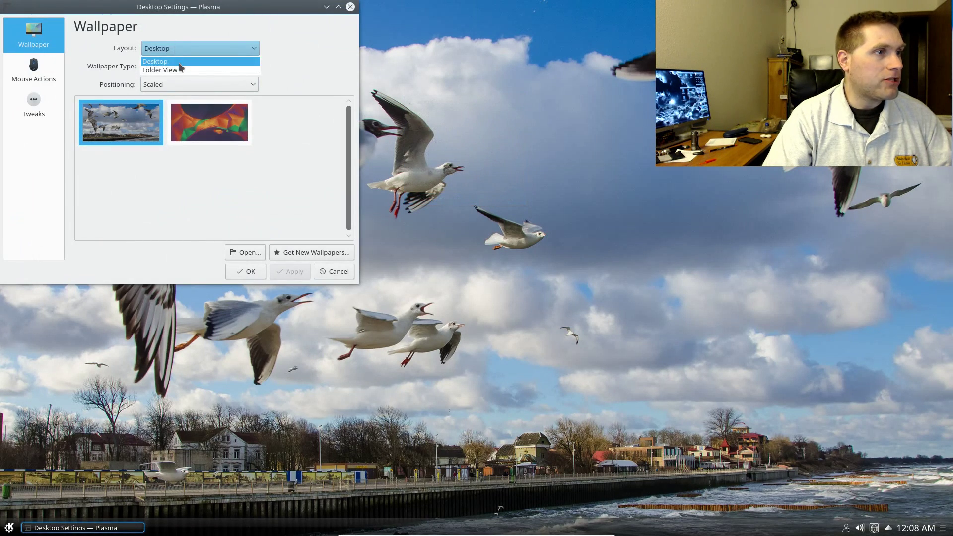
pyautogui.click(179, 71)
pyautogui.click(285, 271)
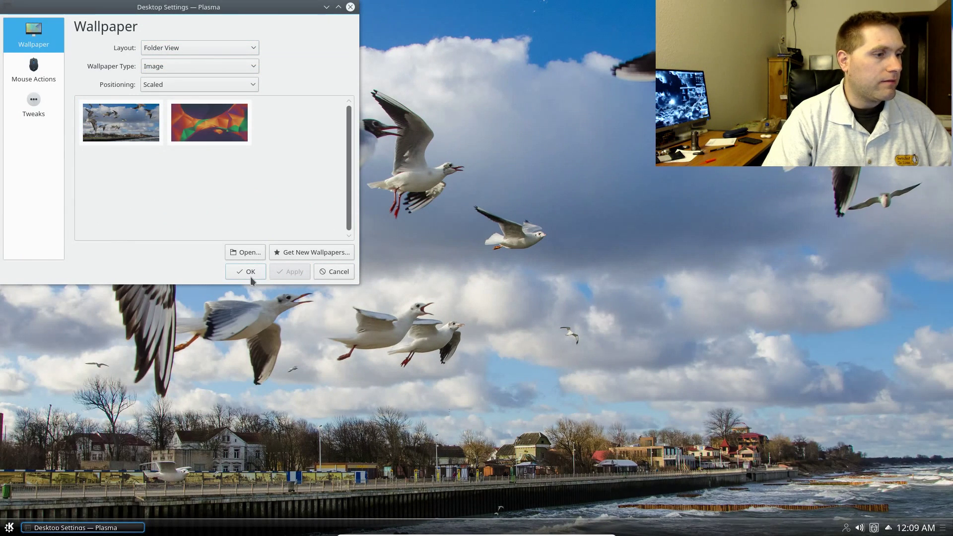
pyautogui.click(250, 271)
pyautogui.rightClick(347, 213)
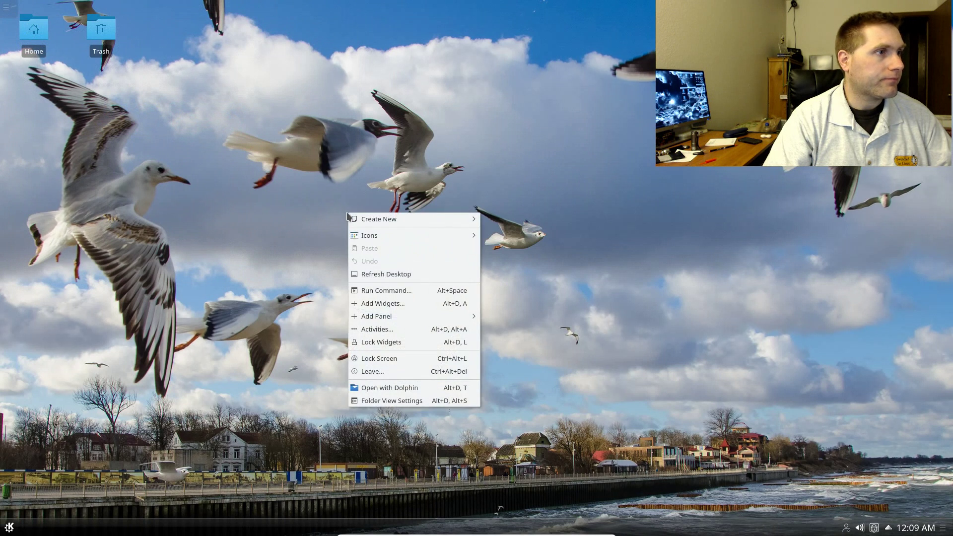
pyautogui.click(232, 307)
pyautogui.click(9, 528)
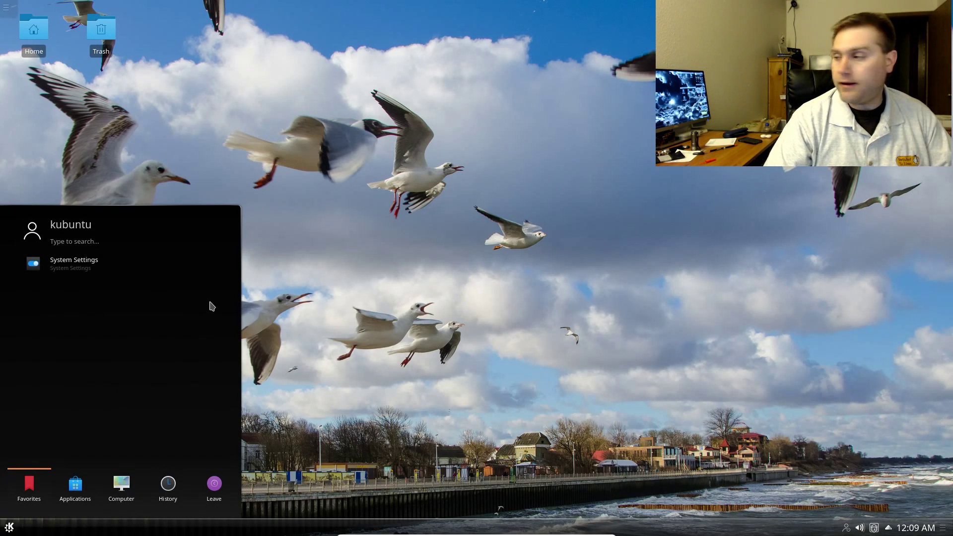
pyautogui.click(427, 400)
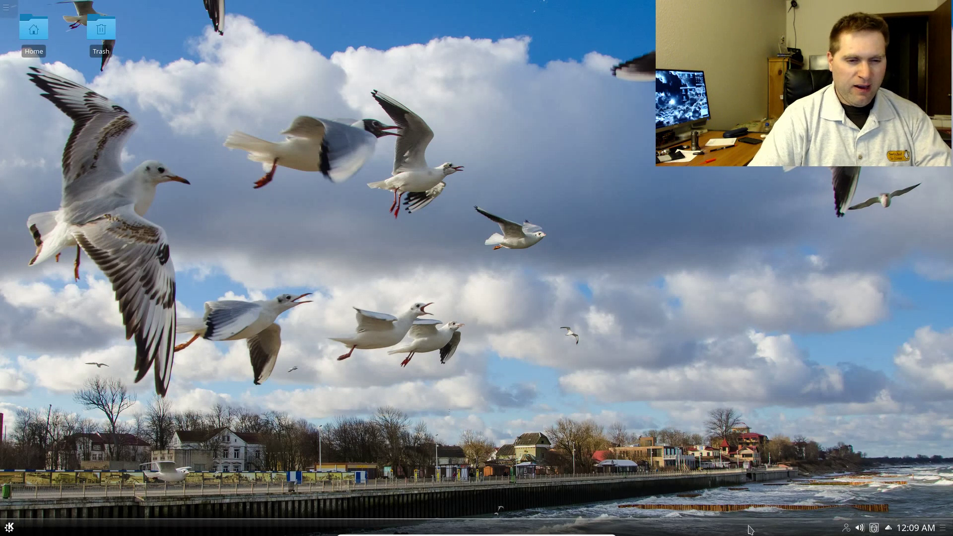
# - Open the Kickoff application launcher from the taskbar's K button
pyautogui.click(11, 527)
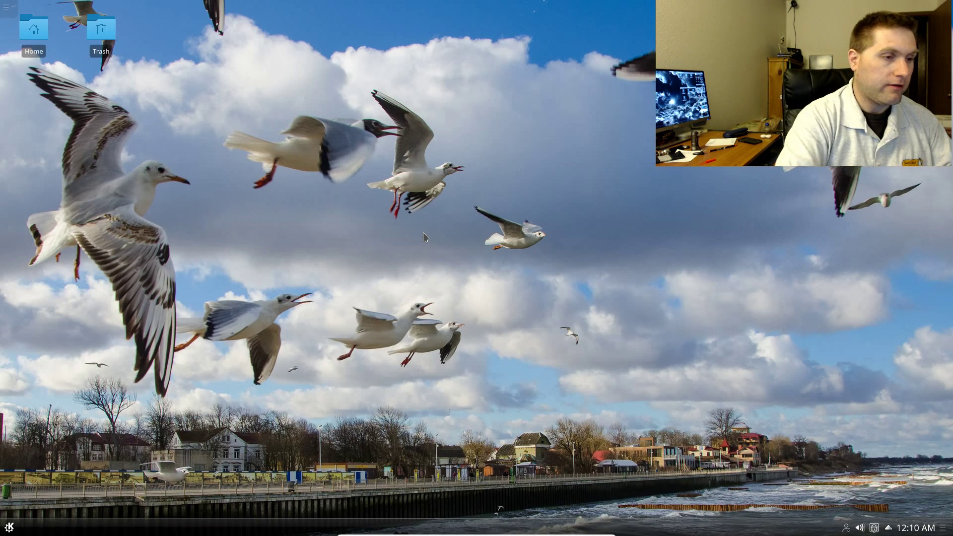
# - Search 'abou' in Kickoff, review About System (Kubuntu 16.04, Plasma 5.5.5), then close it
pyautogui.click(9, 528)
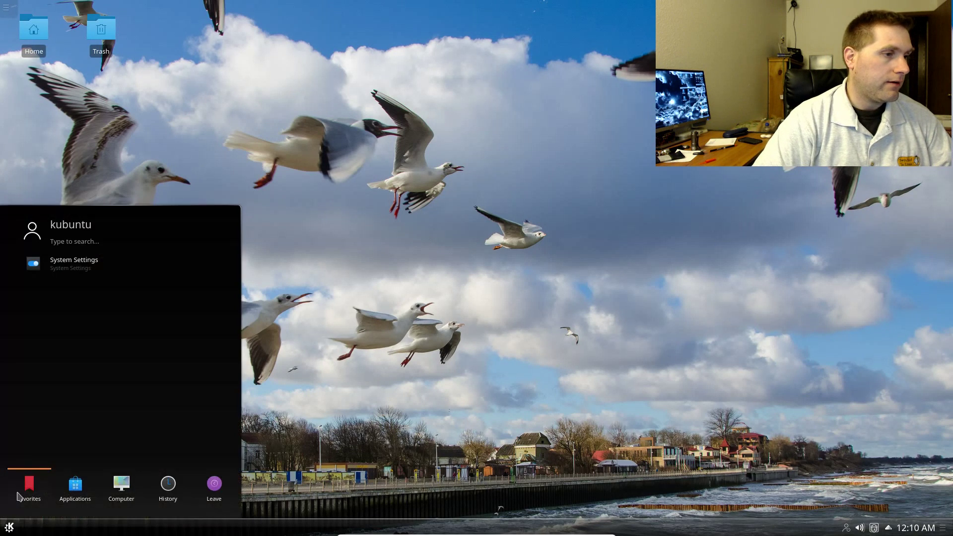
pyautogui.moveTo(122, 486)
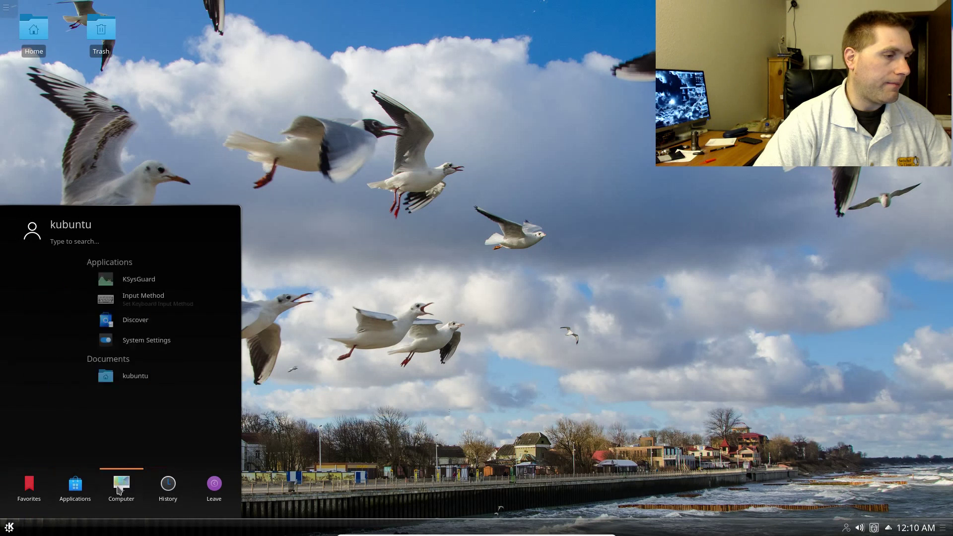
pyautogui.write('abou')
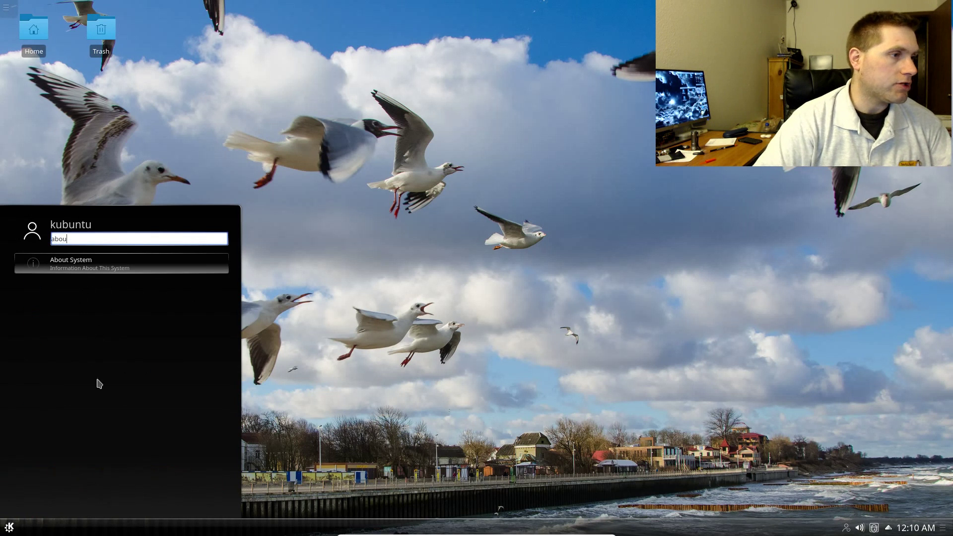
pyautogui.click(74, 260)
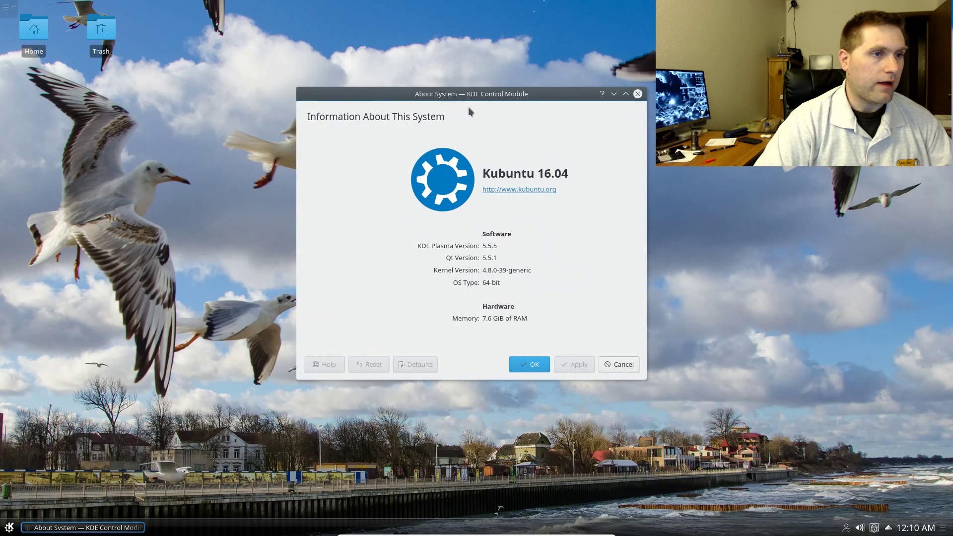
pyautogui.moveTo(479, 95); pyautogui.dragTo(408, 128)
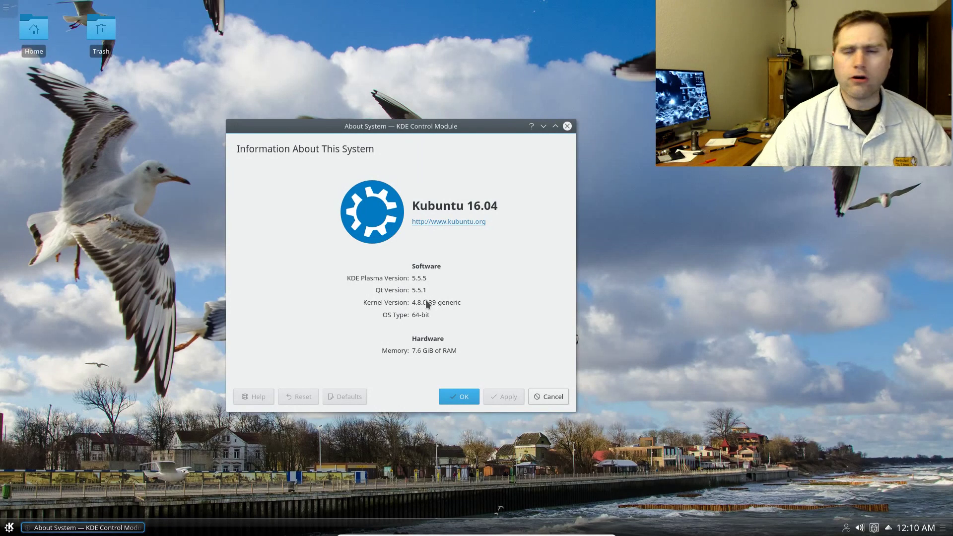
pyautogui.click(560, 398)
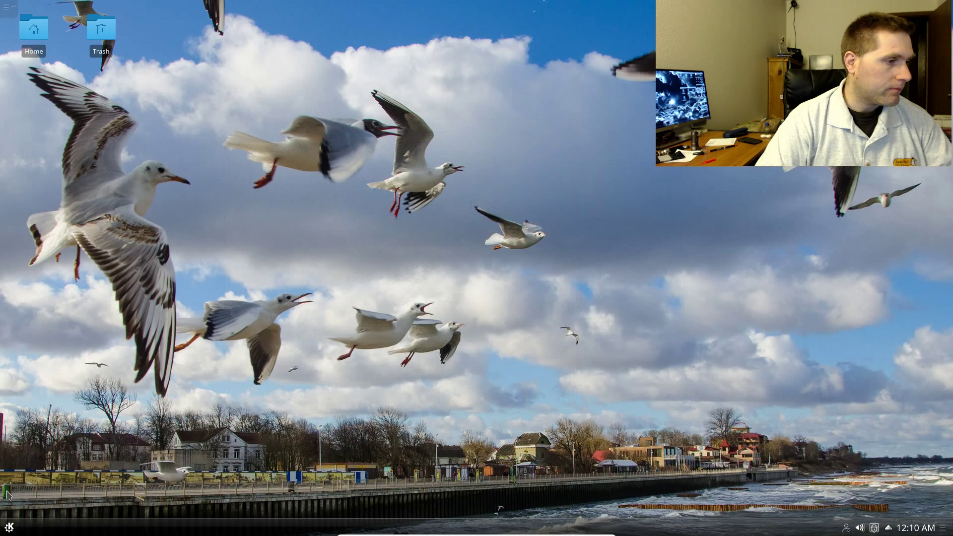
# - Launch the Konsole terminal by searching 'ko' in Kickoff
pyautogui.click(10, 528)
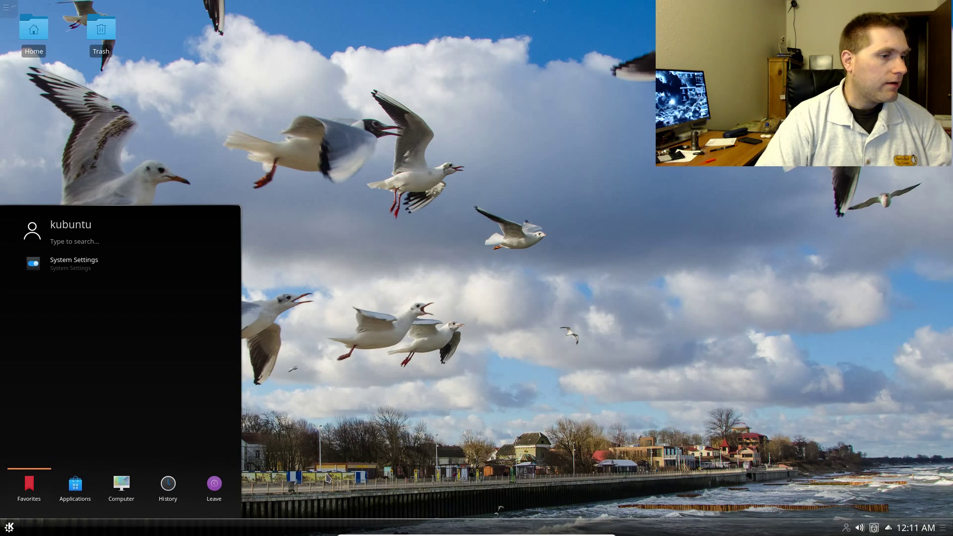
pyautogui.click(130, 496)
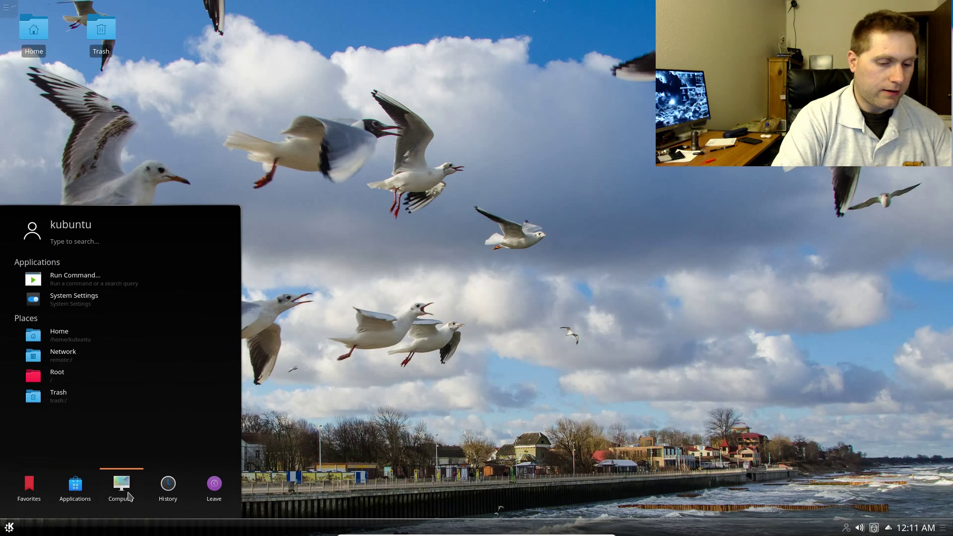
pyautogui.write('ko')
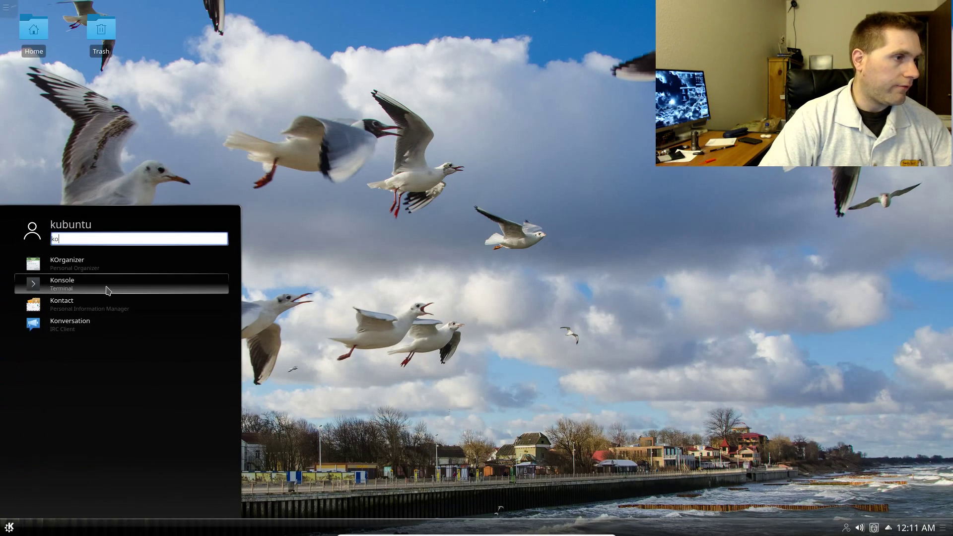
pyautogui.click(108, 290)
# - Run 'sudo apt install thunderbird' and enter the sudo password
pyautogui.write('sudo apt')
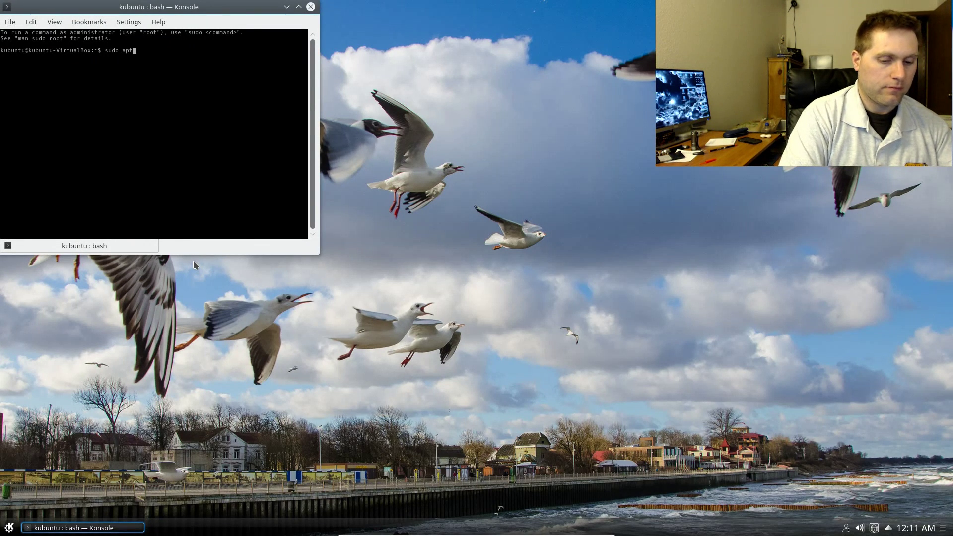
pyautogui.write(' install thunderbird')
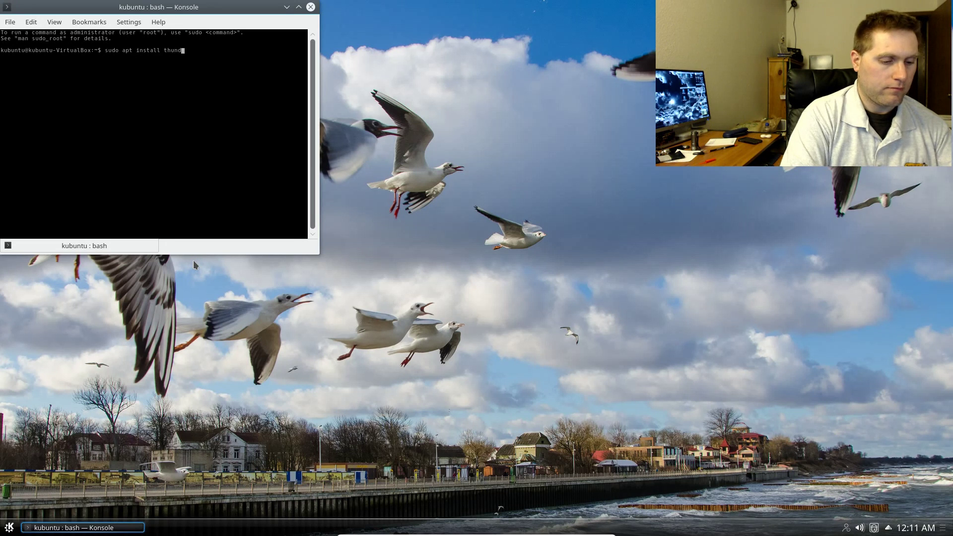
pyautogui.press('Return')
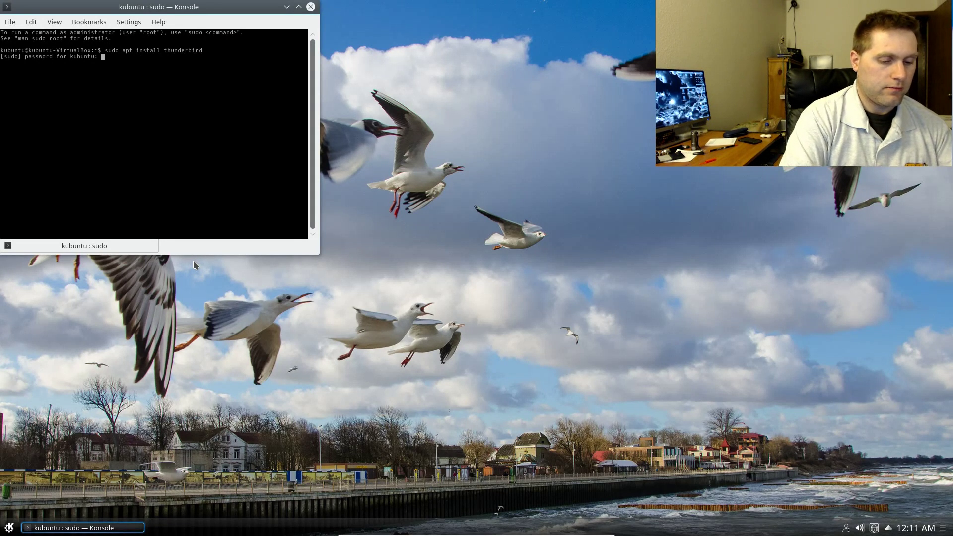
pyautogui.press('Return')
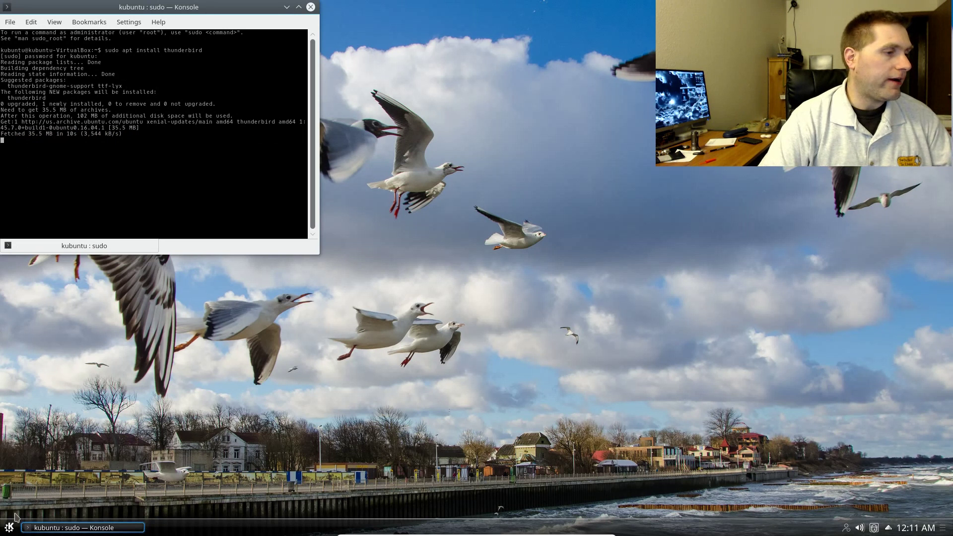
# - Launch Firefox by searching 'fir' in Kickoff
pyautogui.click(9, 527)
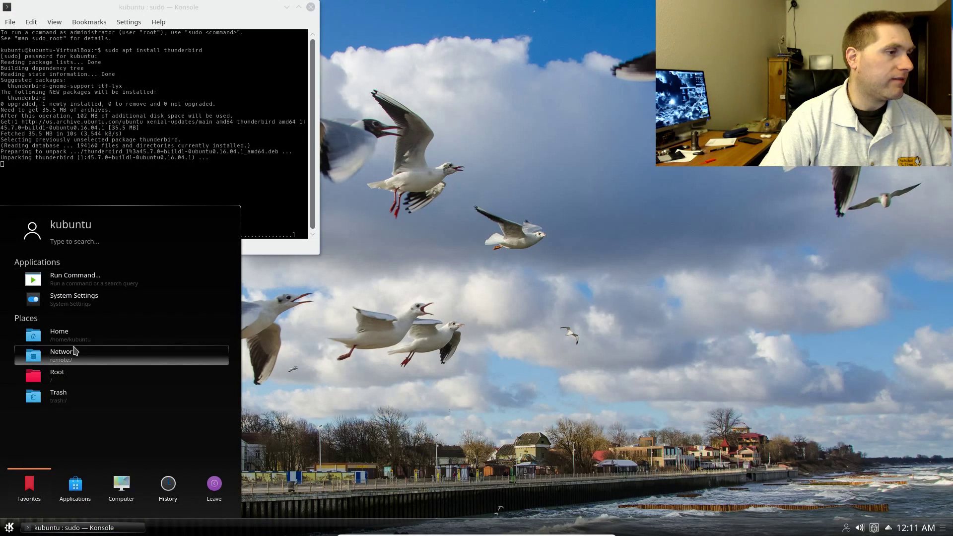
pyautogui.click(75, 486)
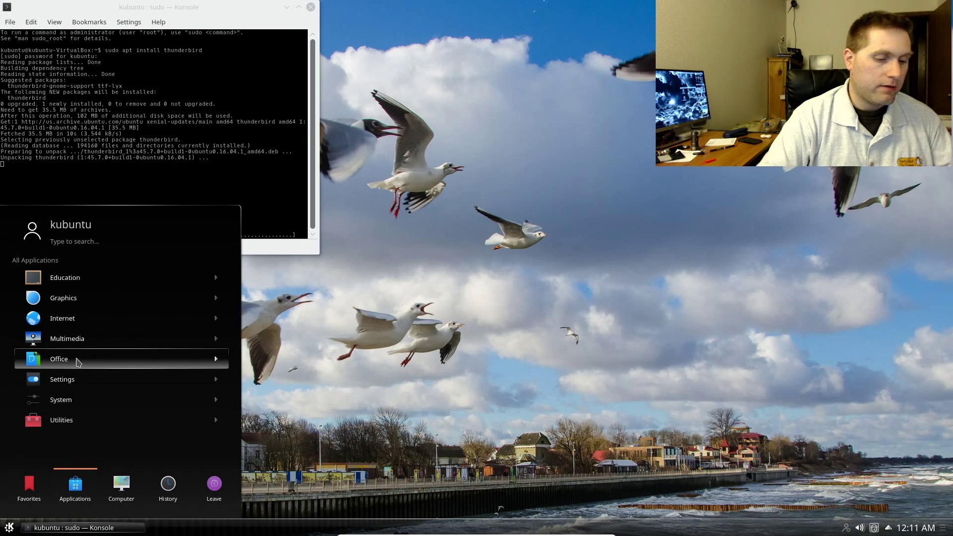
pyautogui.write('fir')
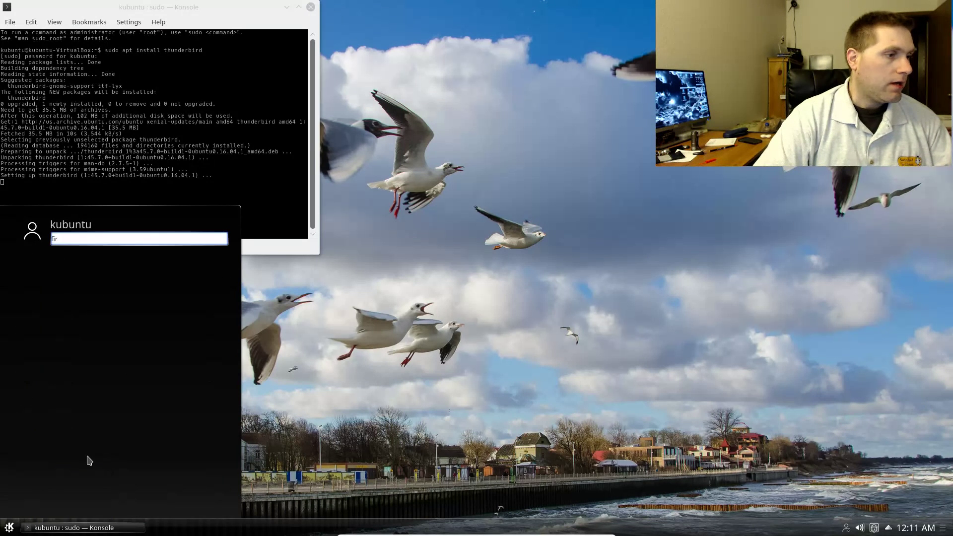
pyautogui.click(149, 259)
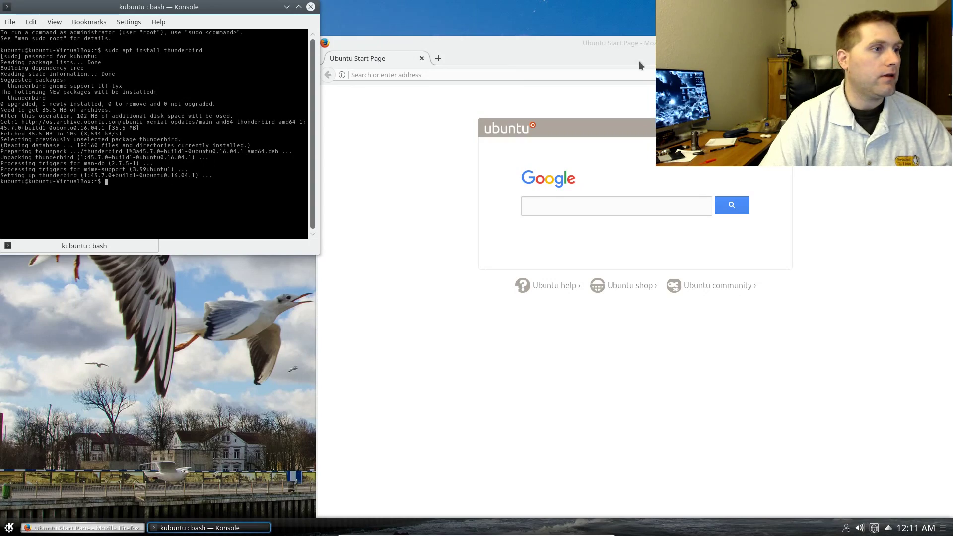
# - Move Konsole to the lower right and place the restored Firefox window on the left
pyautogui.moveTo(224, 13); pyautogui.dragTo(858, 263)
pyautogui.moveTo(677, 38); pyautogui.dragTo(352, 0)
pyautogui.click(934, 7)
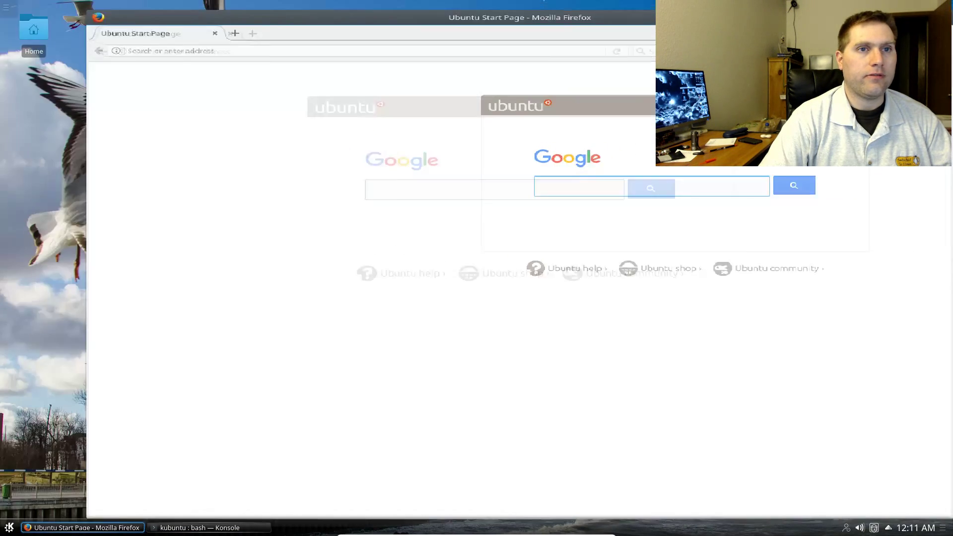
pyautogui.moveTo(776, 44); pyautogui.dragTo(462, 27)
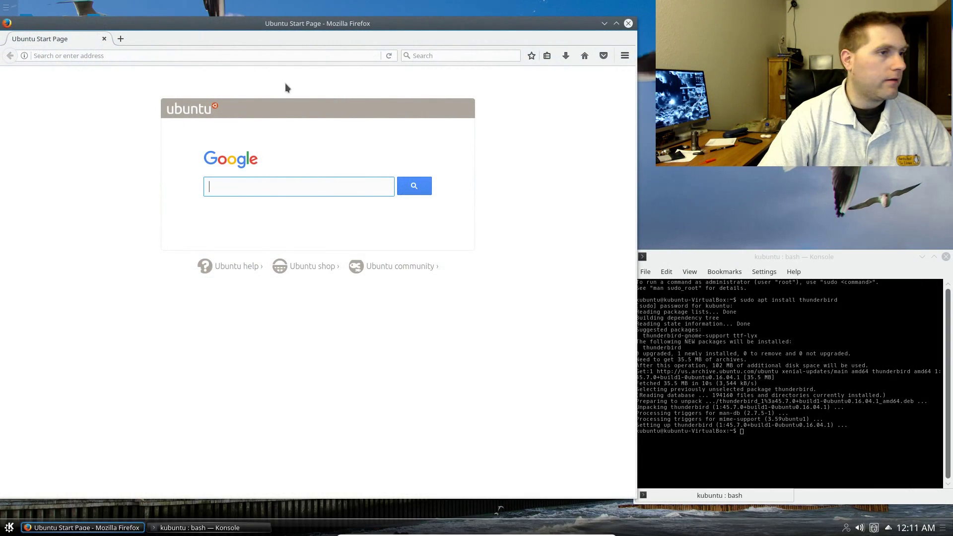
pyautogui.click(179, 56)
# - Search the web for 'obs' and open the Open Broadcaster Software homepage
pyautogui.write('obs')
pyautogui.press('Return')
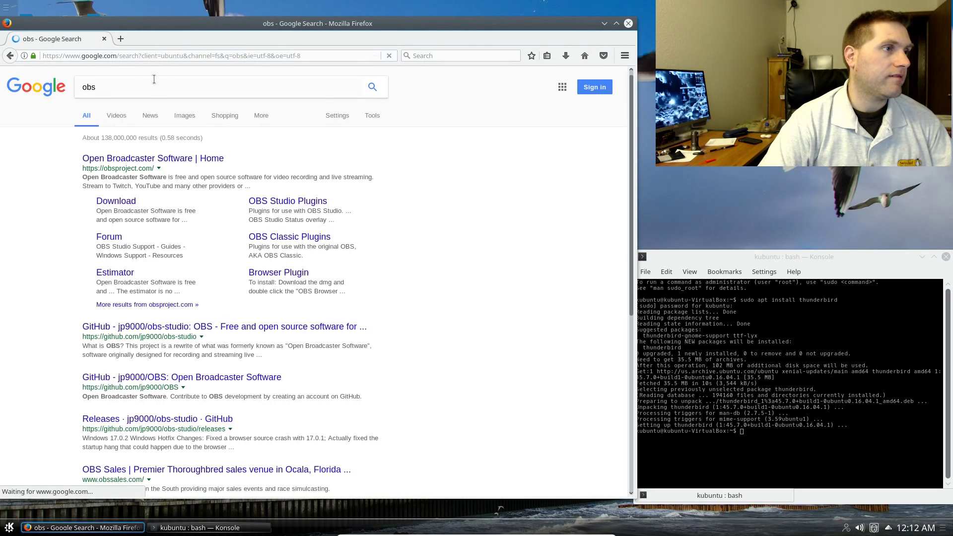
pyautogui.click(130, 159)
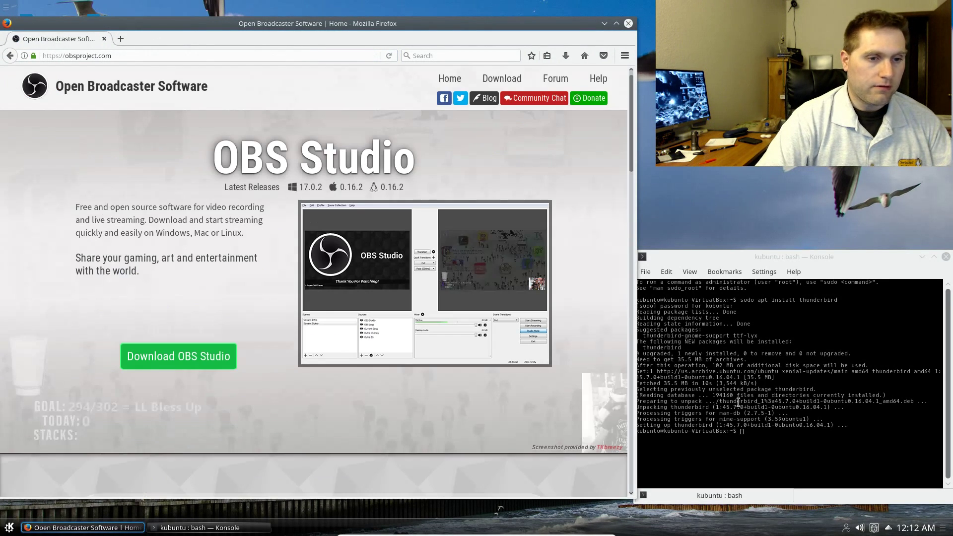
# - Open OBS Studio's Linux install instructions and select the Ubuntu add-apt-repository command
pyautogui.click(191, 356)
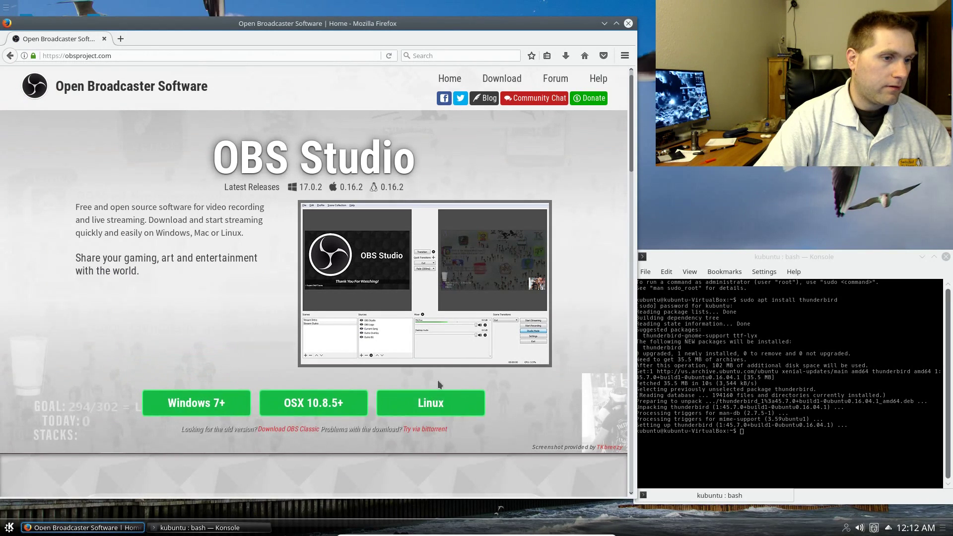
pyautogui.click(428, 406)
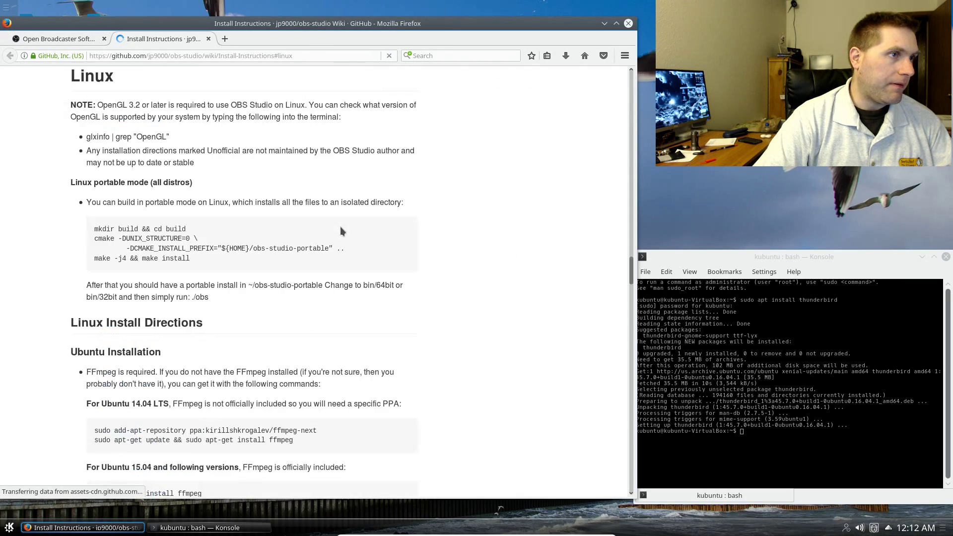
pyautogui.scroll(-8, 337, 262)
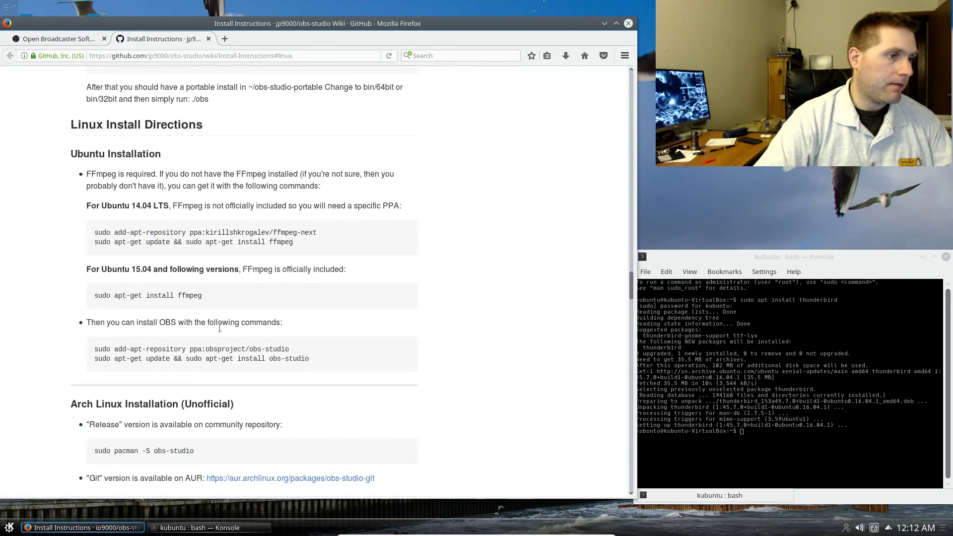
pyautogui.moveTo(291, 322); pyautogui.dragTo(64, 328)
pyautogui.hotkey('ctrl', 'c')
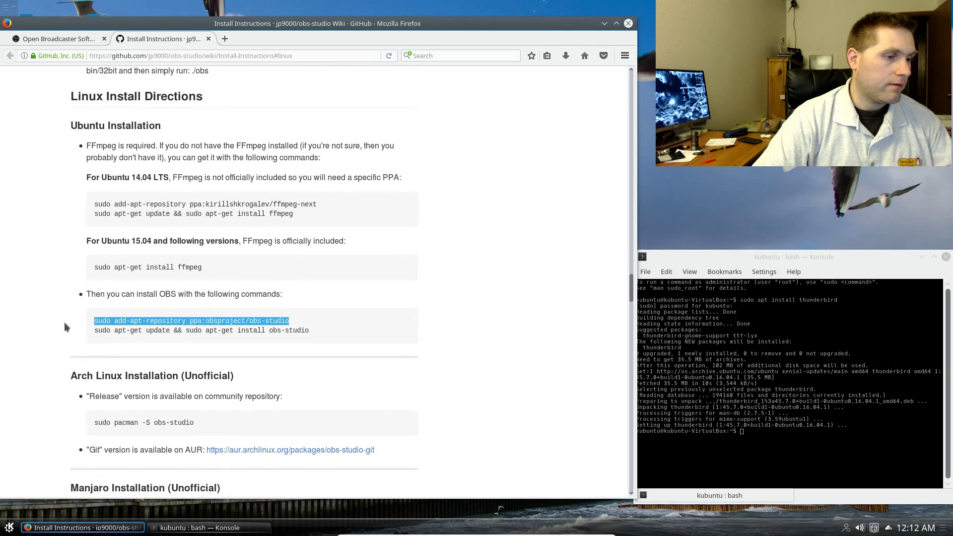
pyautogui.click(815, 438)
# - Paste and run add-apt-repository ppa:obsproject/obs-studio, confirming the repository addition
pyautogui.hotkey('ctrl', 'shift', 'v')
pyautogui.press('Return')
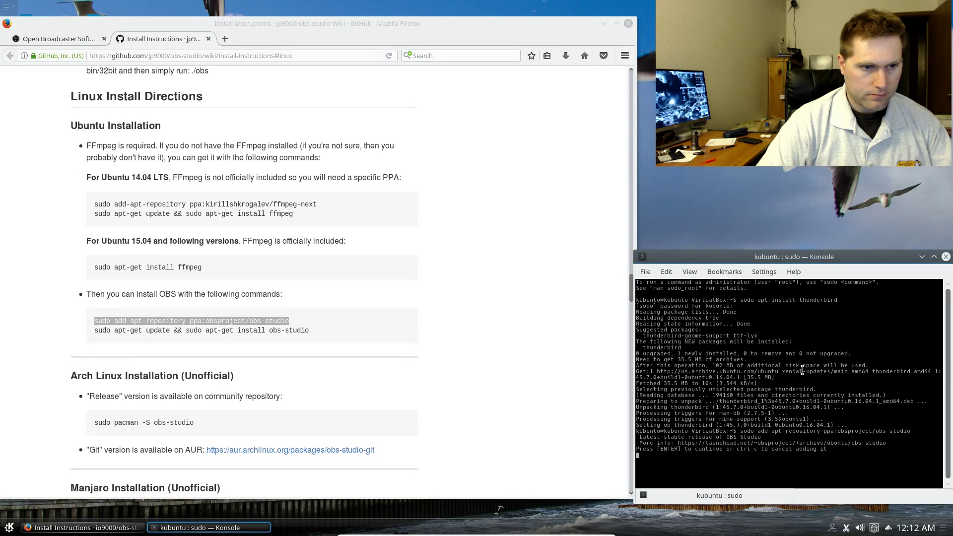
pyautogui.press('Return')
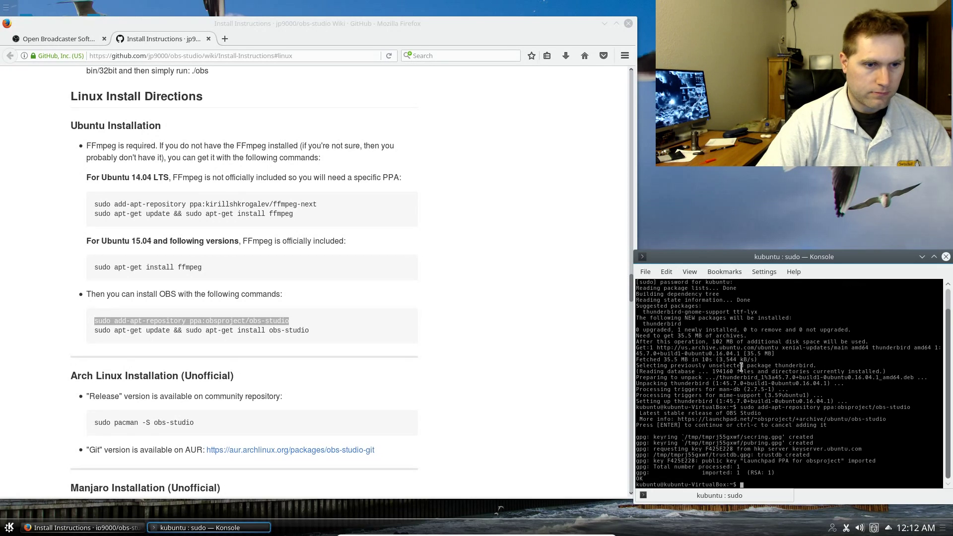
# - Paste and run the apt-get update and obs-studio install line, answer y, then close Firefox
pyautogui.moveTo(310, 331); pyautogui.dragTo(91, 332)
pyautogui.hotkey('ctrl', 'c')
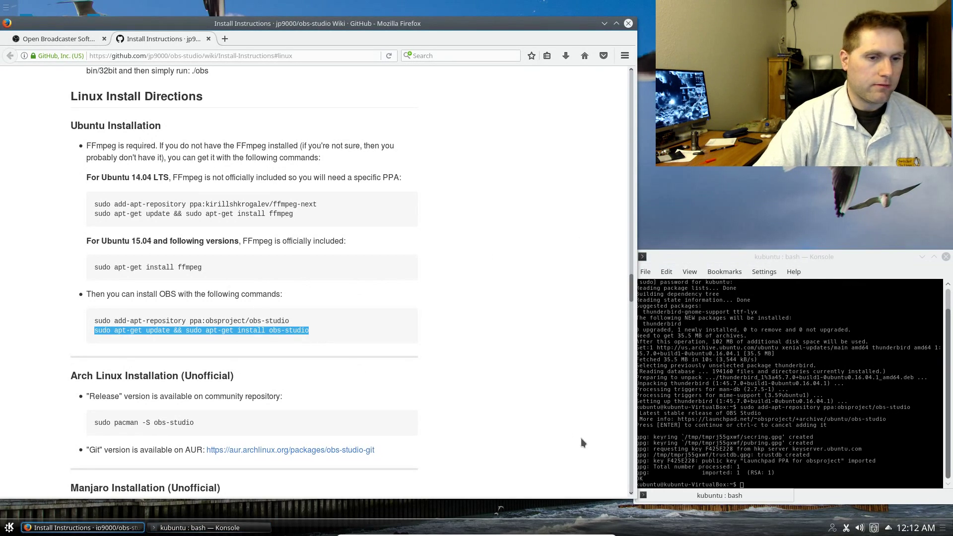
pyautogui.click(826, 478)
pyautogui.middleClick(826, 478)
pyautogui.press('Return')
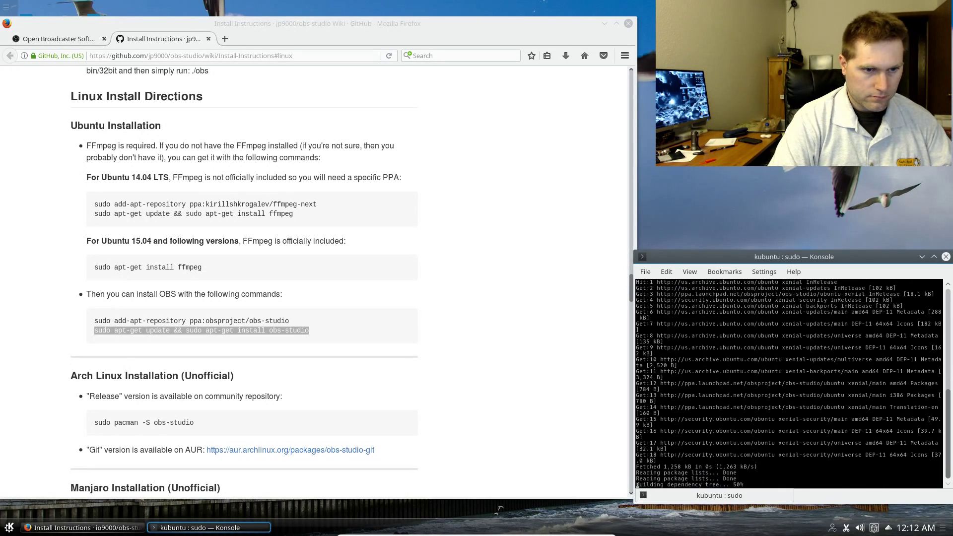
pyautogui.write('y')
pyautogui.press('Return')
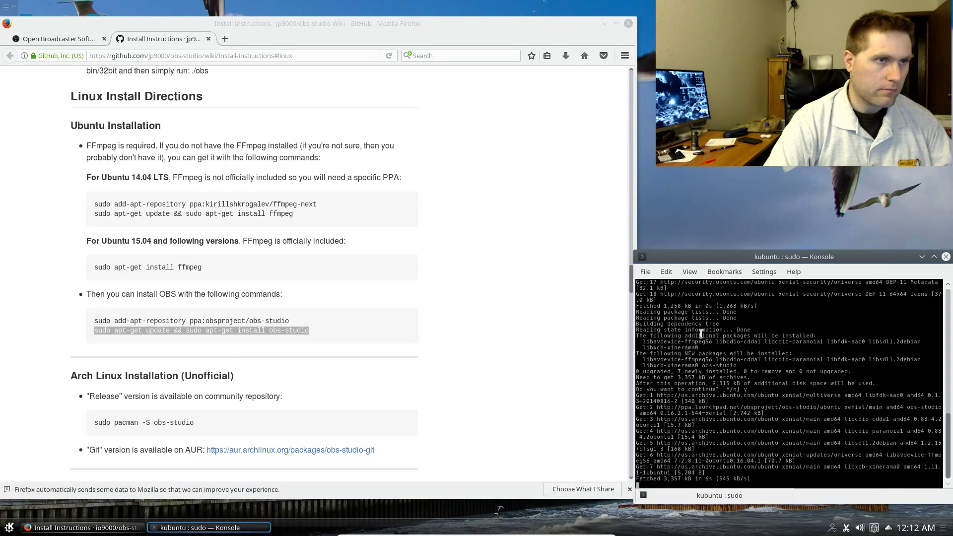
pyautogui.click(629, 23)
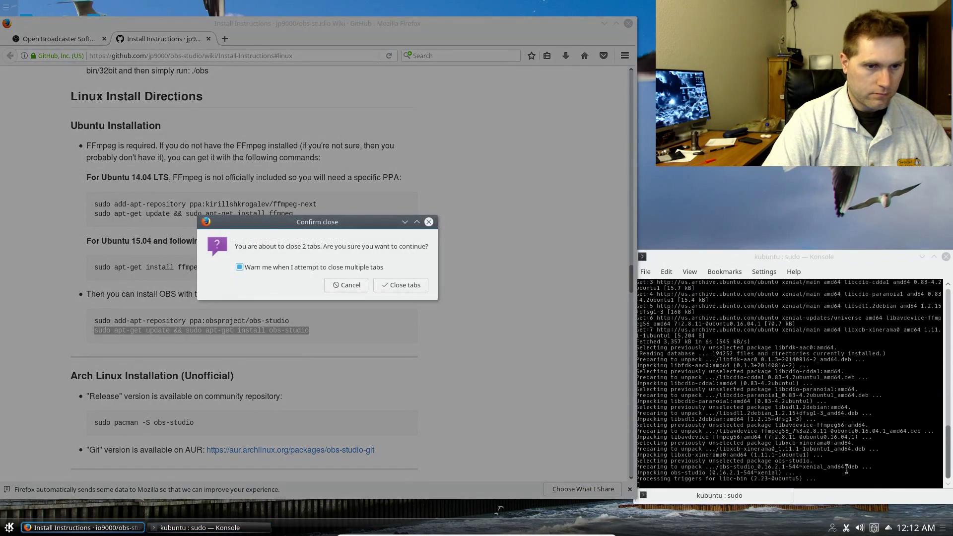
pyautogui.click(406, 284)
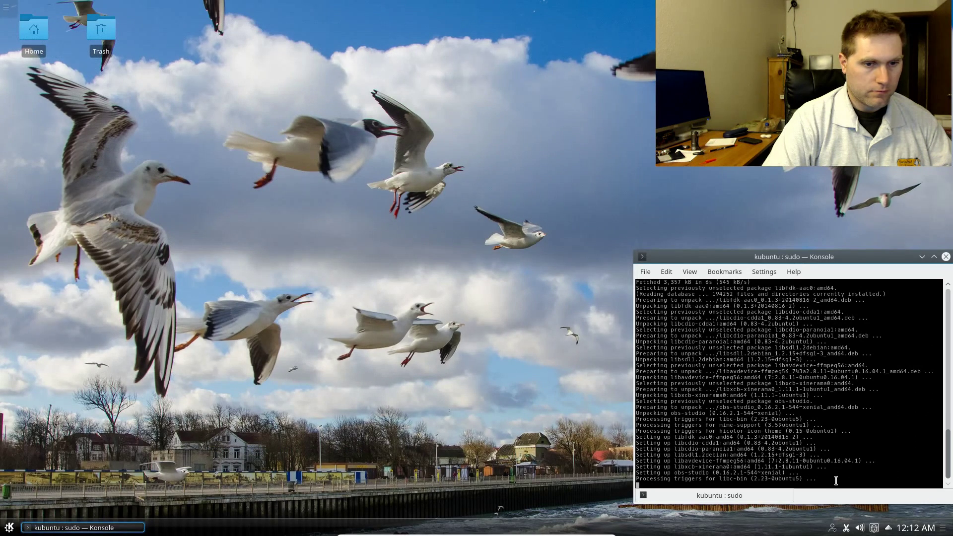
# - Exit Konsole, launch OBS Studio from Kickoff's Multimedia category, accept the licence, then close it
pyautogui.write('exit')
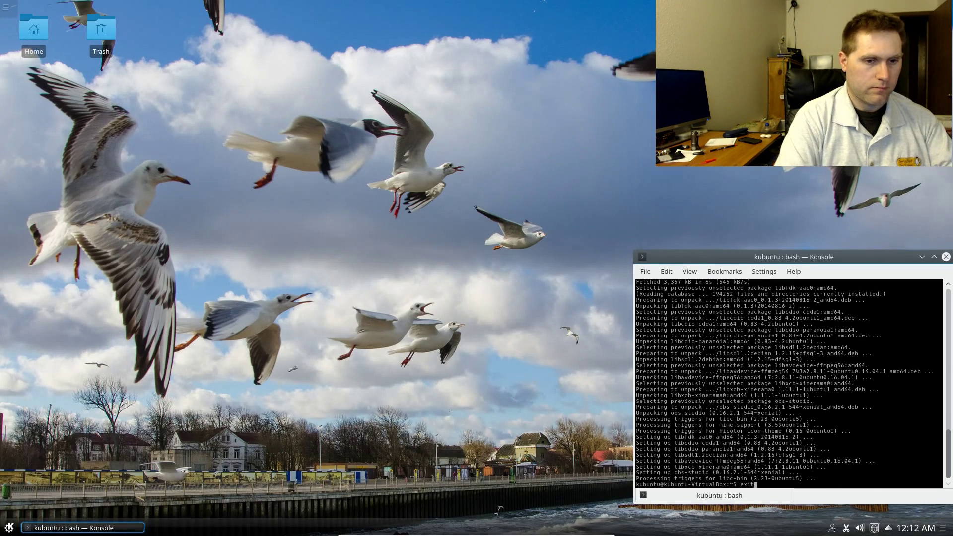
pyautogui.press('Return')
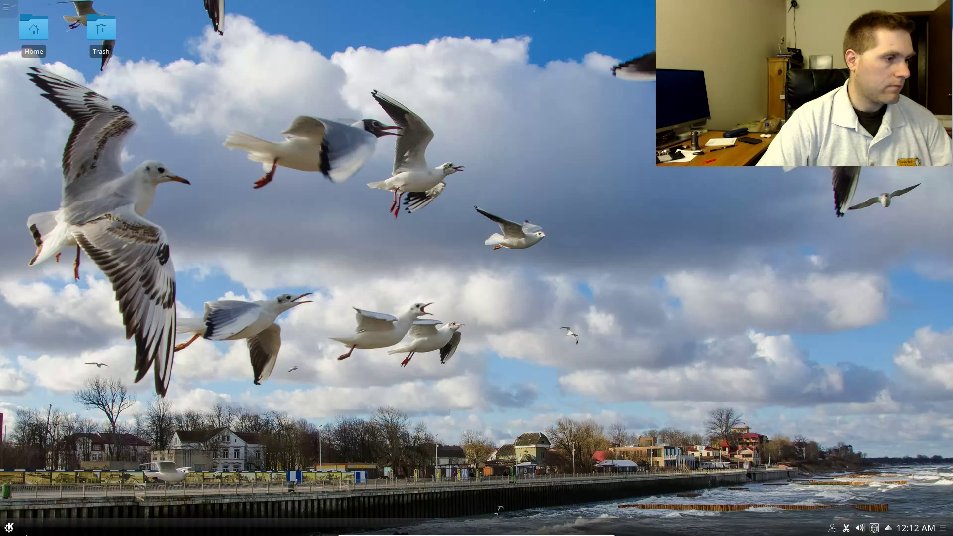
pyautogui.click(9, 527)
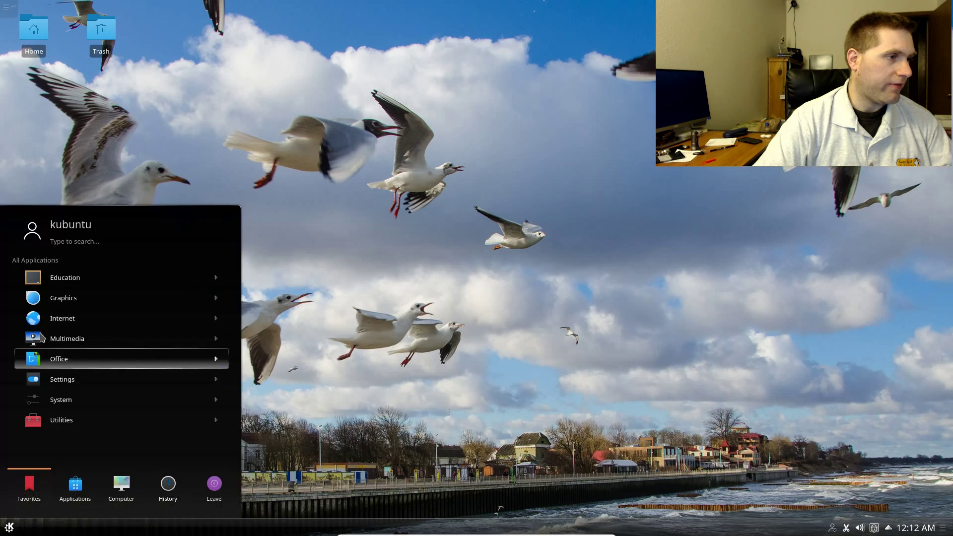
pyautogui.click(75, 338)
pyautogui.click(78, 342)
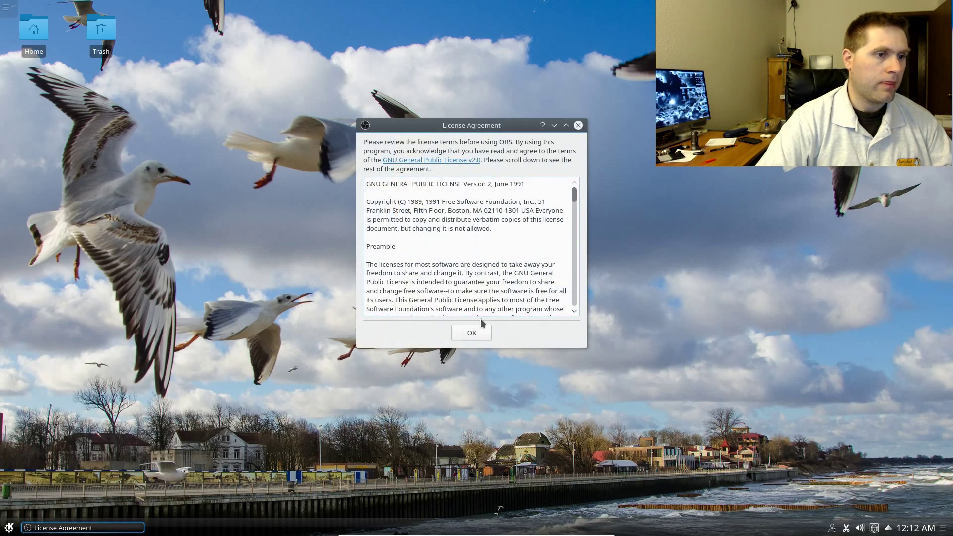
pyautogui.click(486, 334)
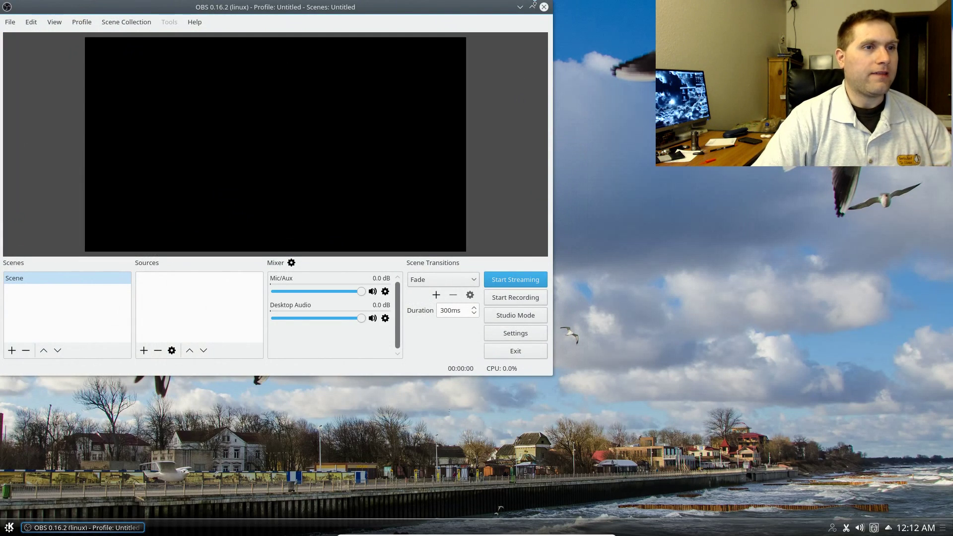
pyautogui.click(544, 7)
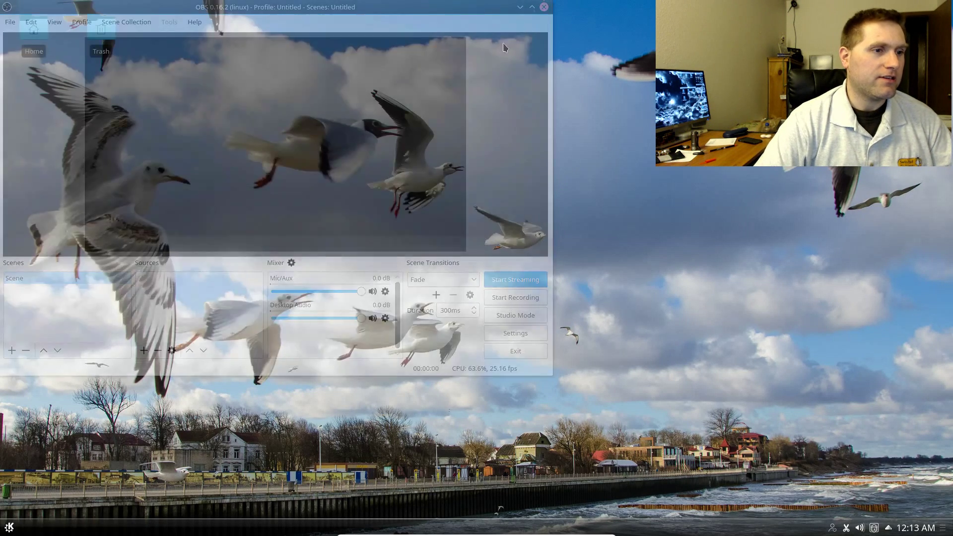